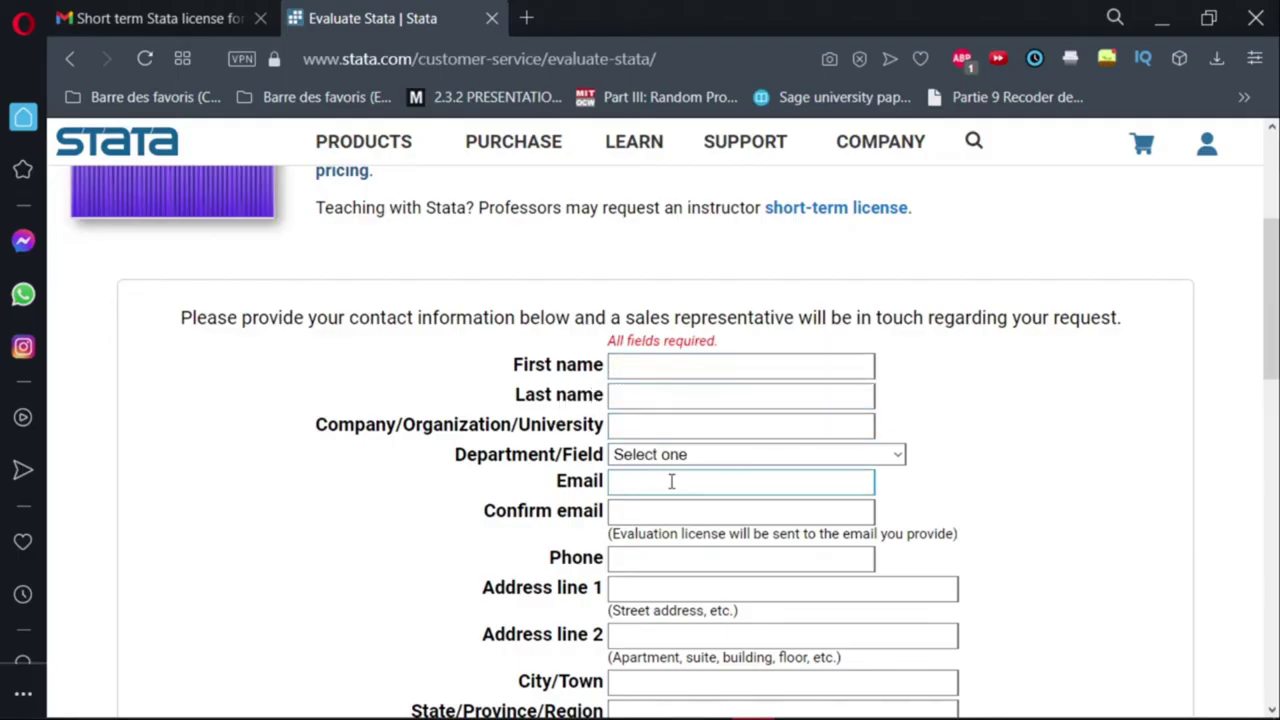
# Step through the First name, Last name and Company fields on the Evaluate Stata form.
pyautogui.click(658, 369)
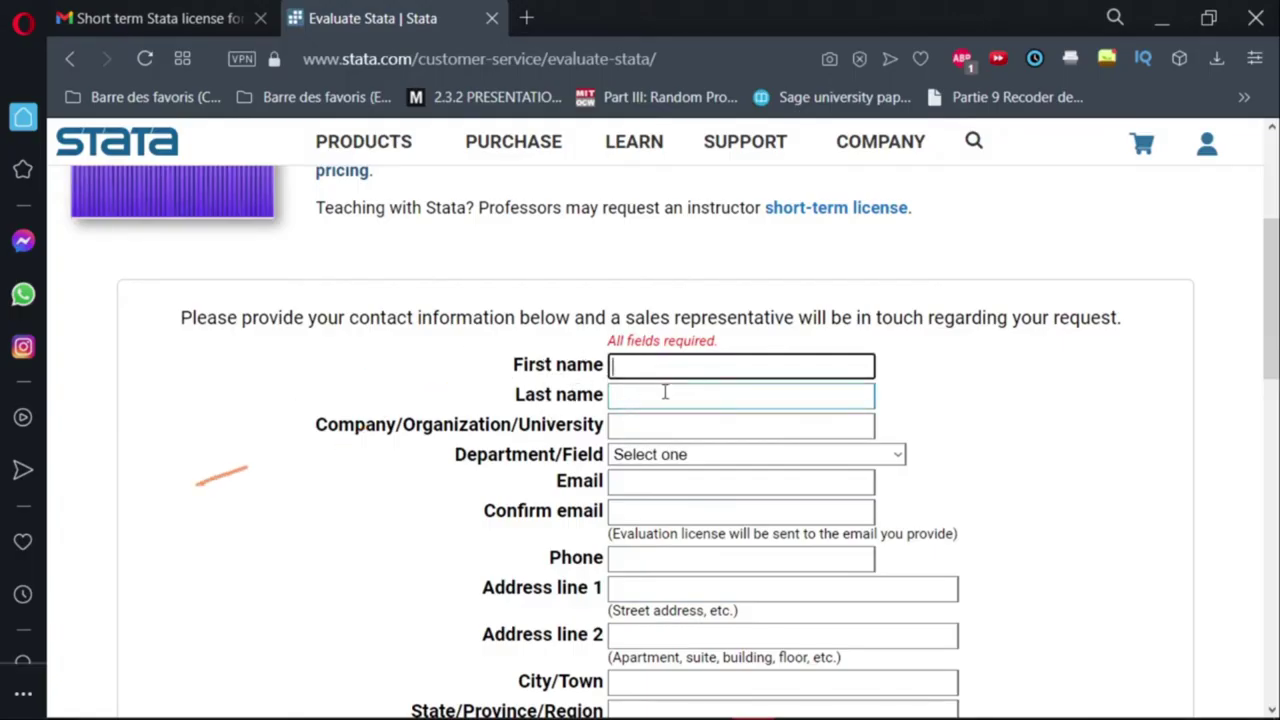
pyautogui.click(664, 394)
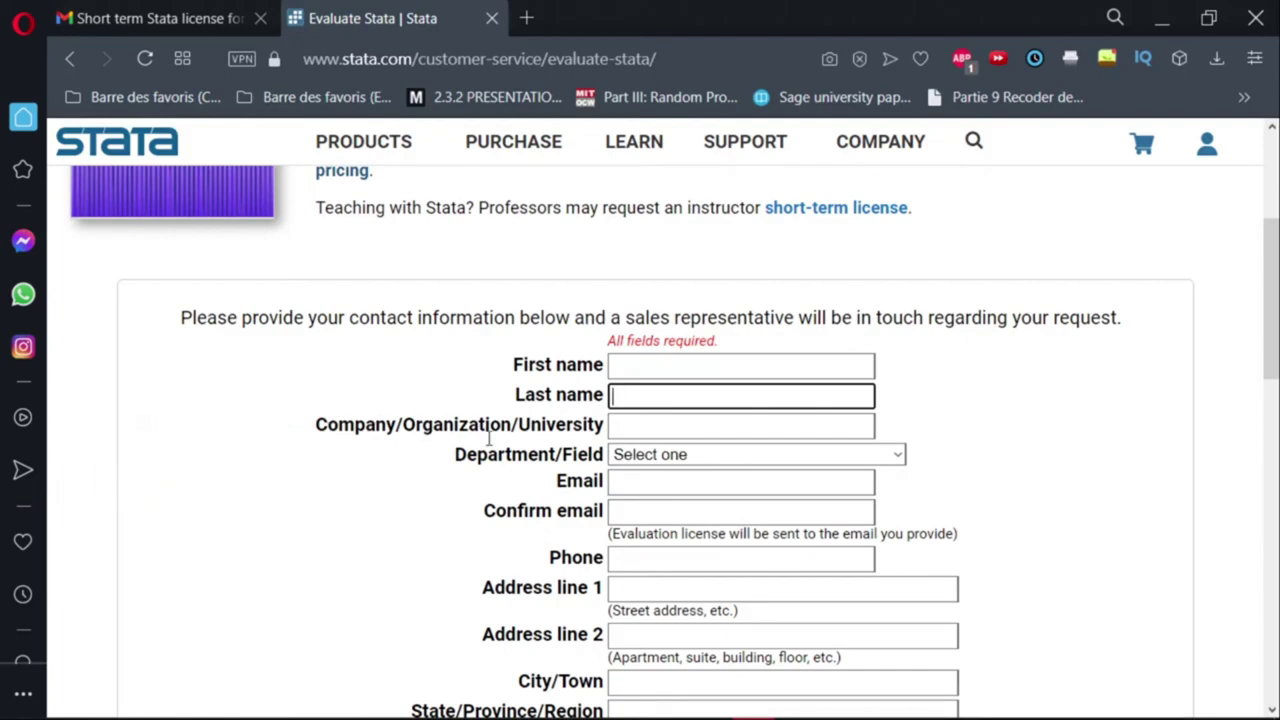
pyautogui.click(633, 430)
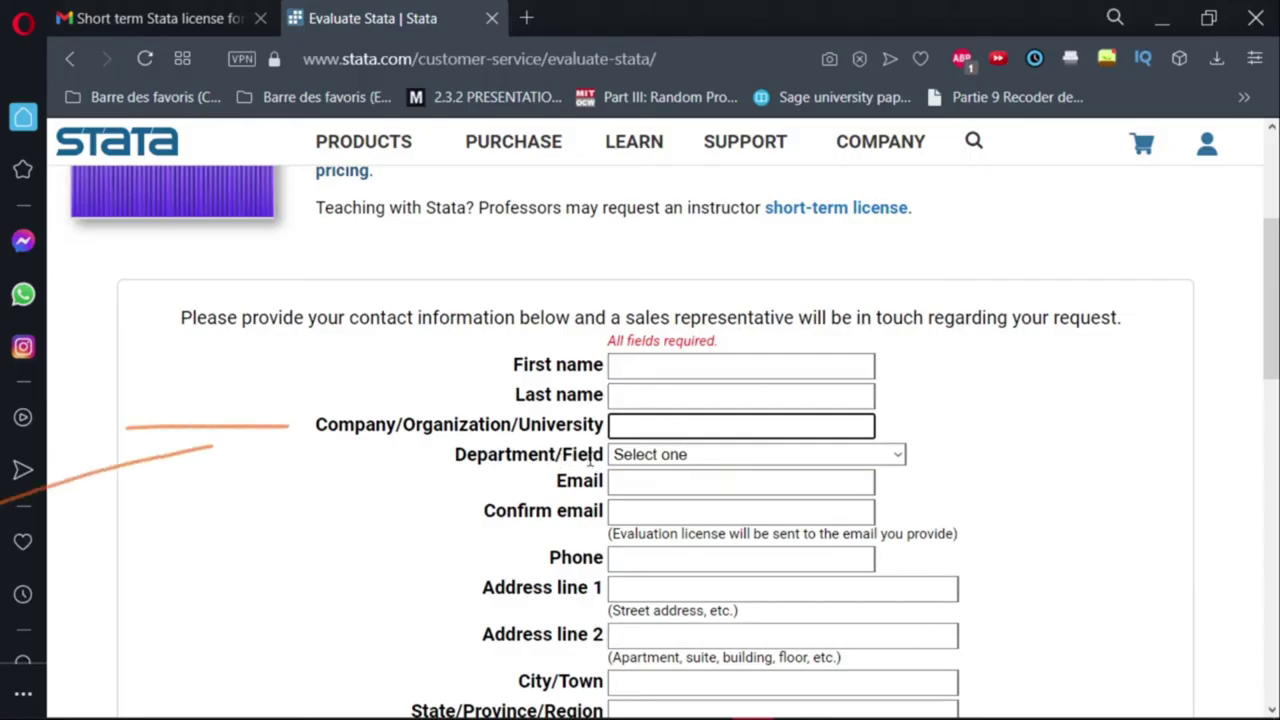
# Choose Statistics in the Department/Field list, typing 'stat' to find it.
pyautogui.click(789, 458)
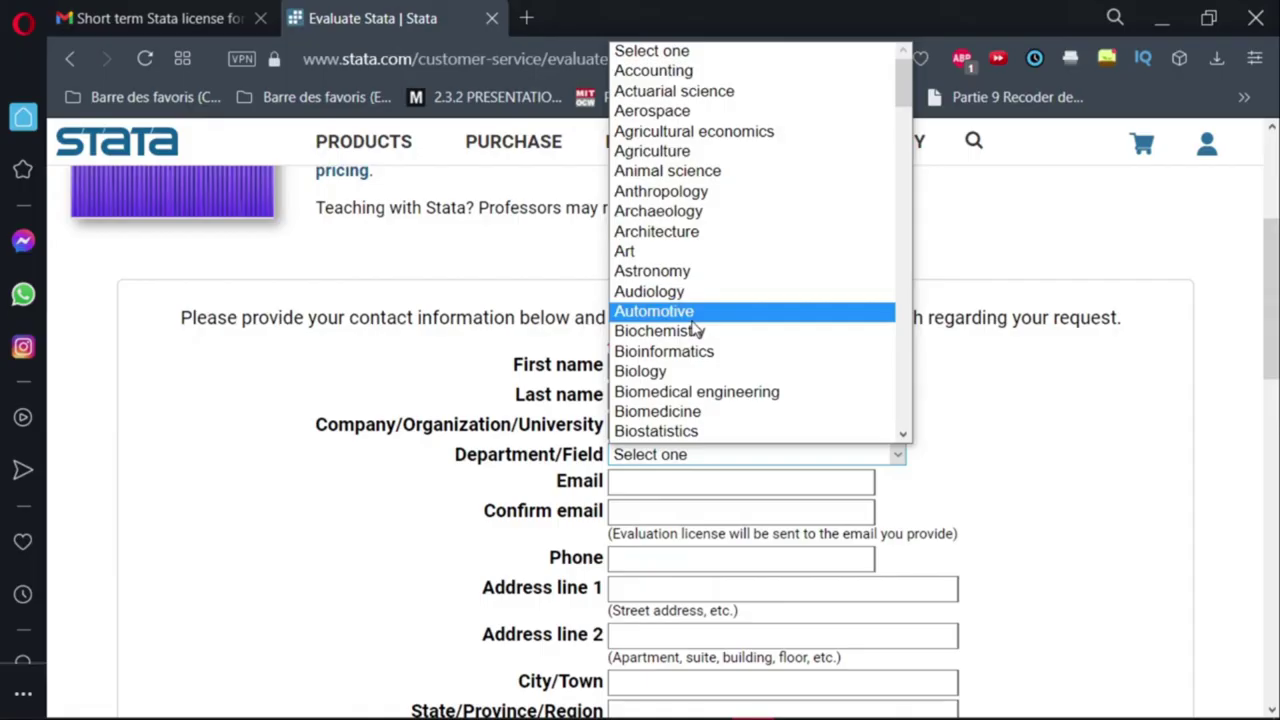
pyautogui.write('stat')
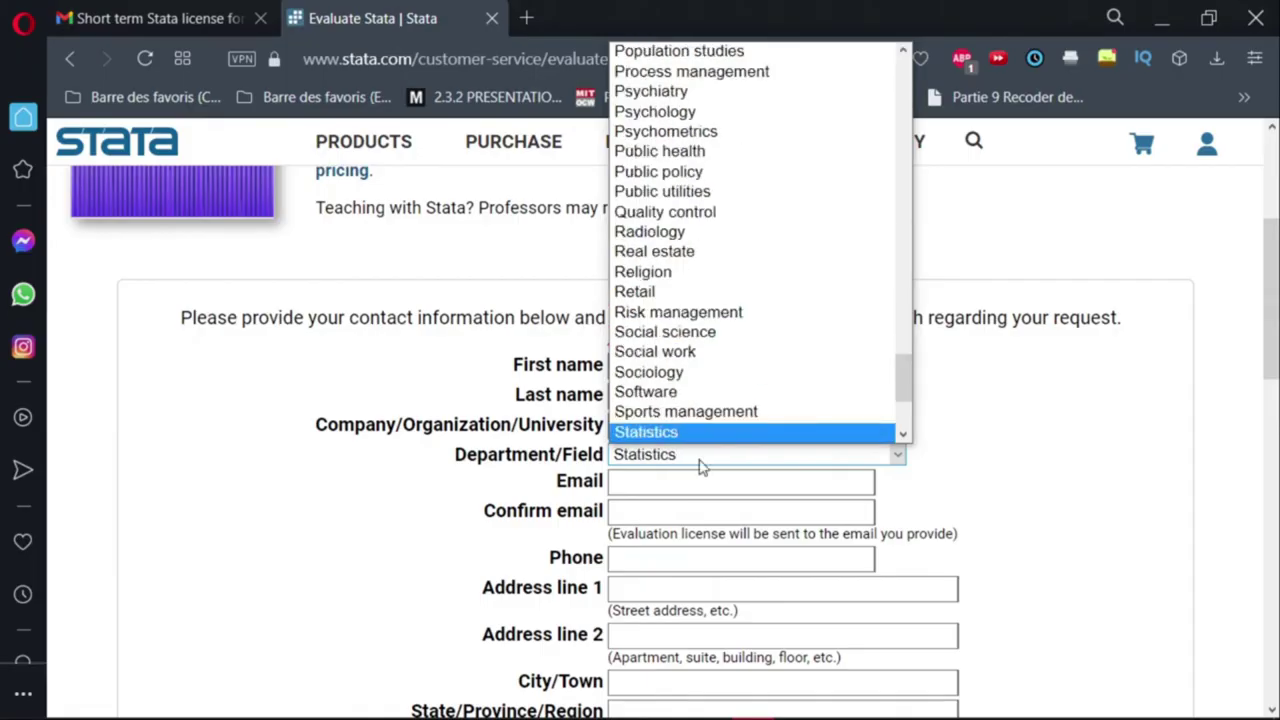
pyautogui.scroll(-2, 691, 440)
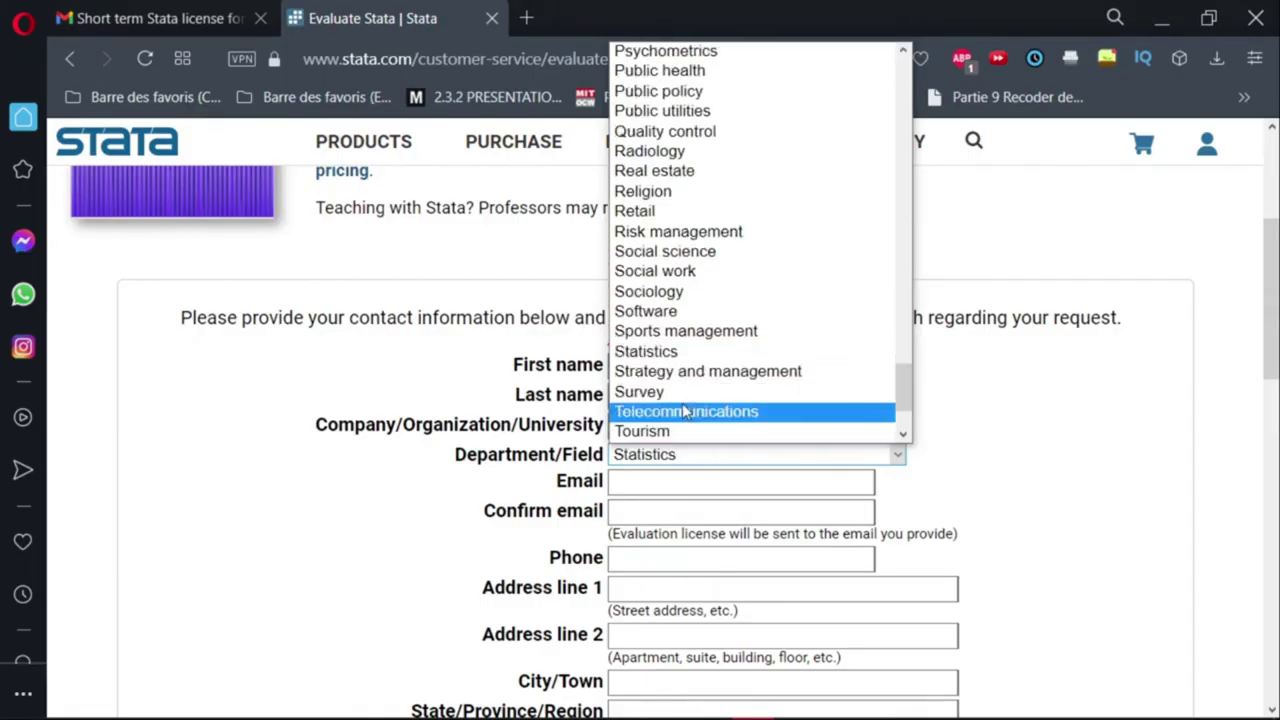
pyautogui.scroll(-1, 668, 440)
pyautogui.scroll(-2, 668, 454)
pyautogui.scroll(2, 668, 452)
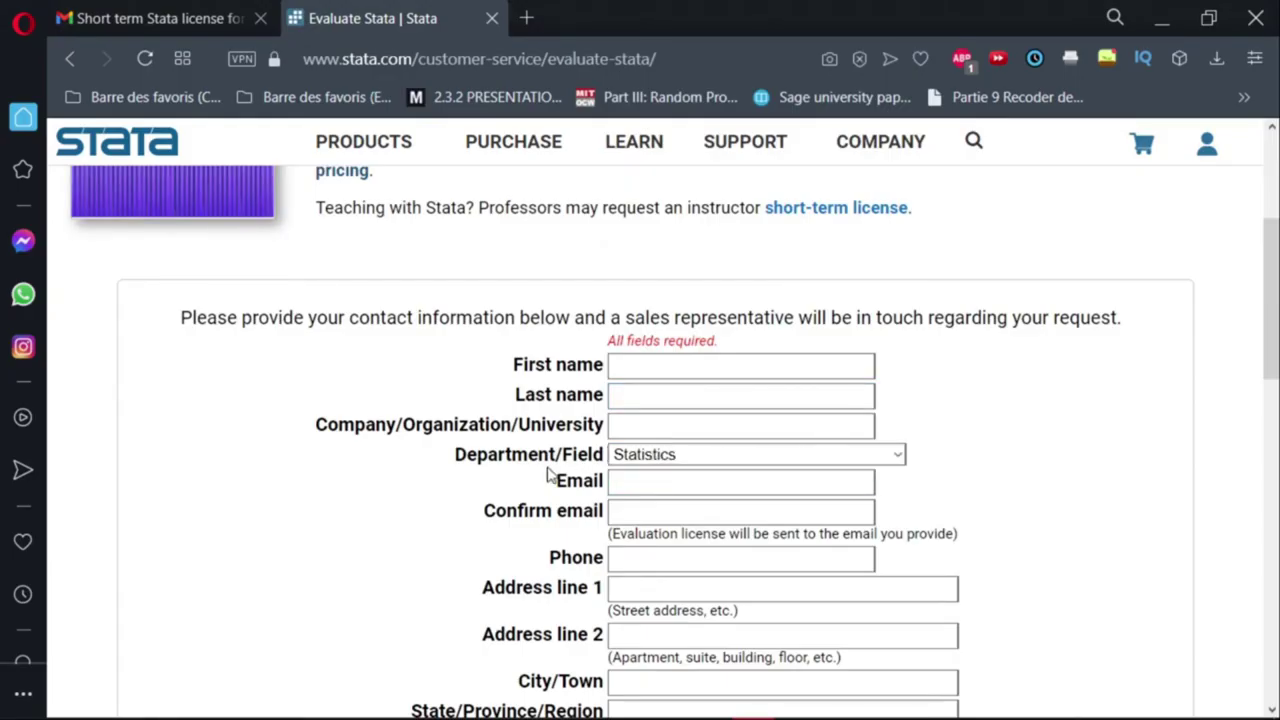
pyautogui.click(651, 424)
pyautogui.click(617, 490)
pyautogui.click(641, 490)
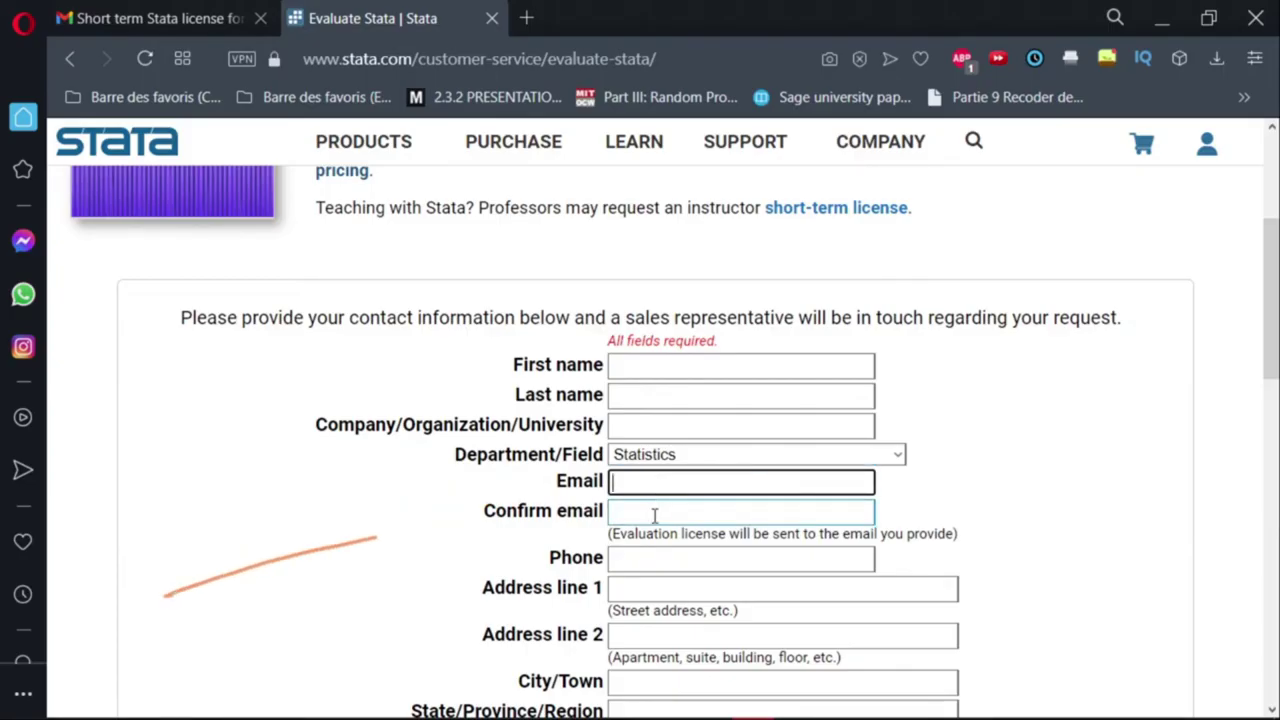
pyautogui.click(655, 515)
pyautogui.click(650, 455)
pyautogui.click(642, 484)
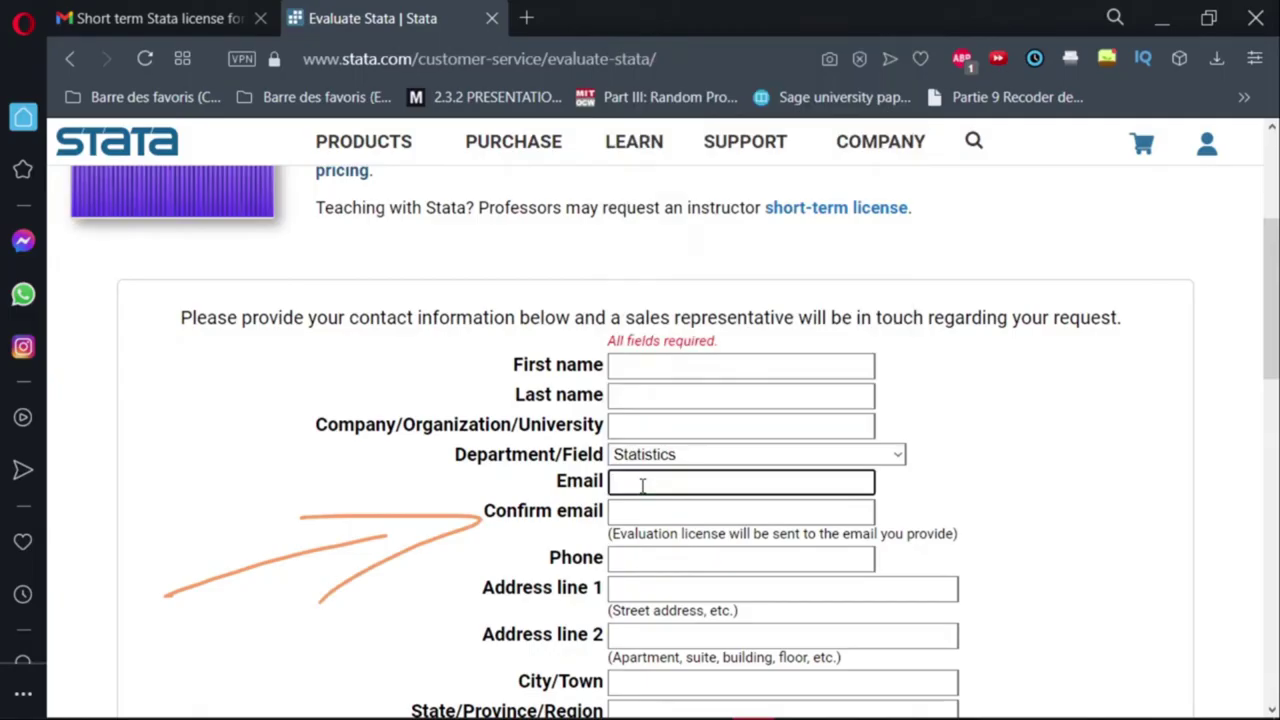
pyautogui.click(642, 559)
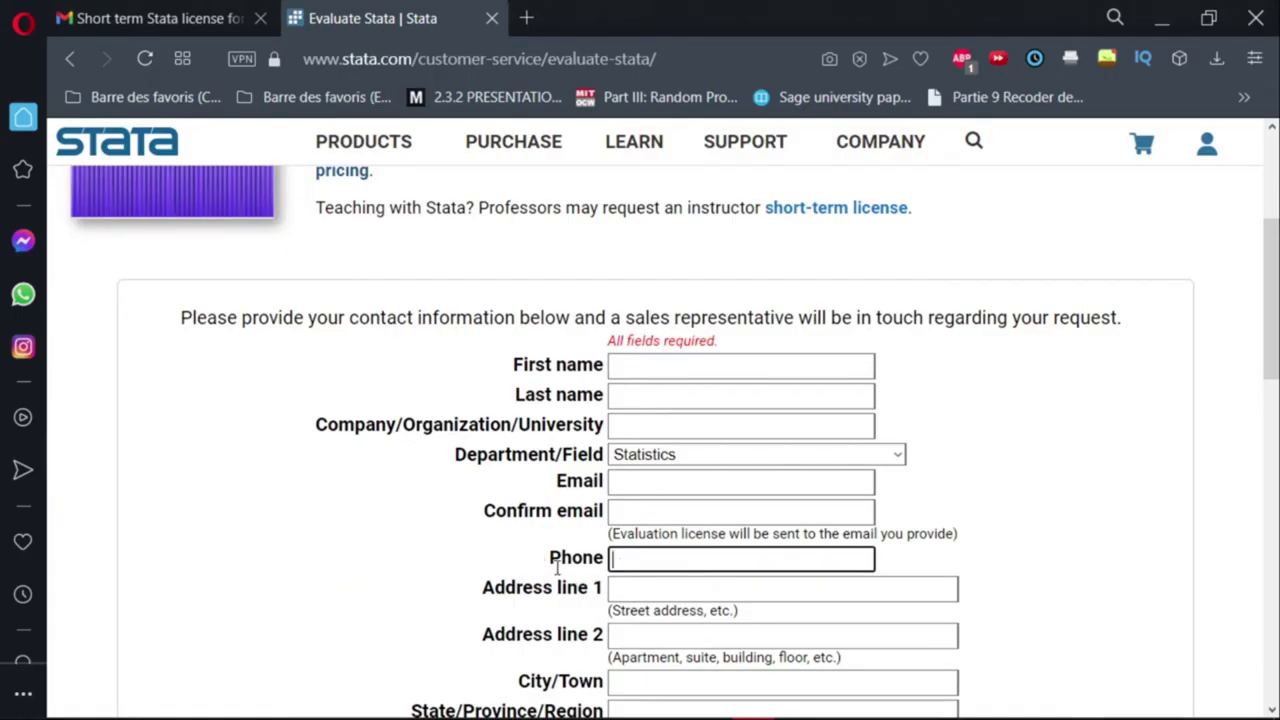
pyautogui.click(617, 591)
pyautogui.moveTo(633, 591); pyautogui.dragTo(567, 589)
pyautogui.click(633, 591)
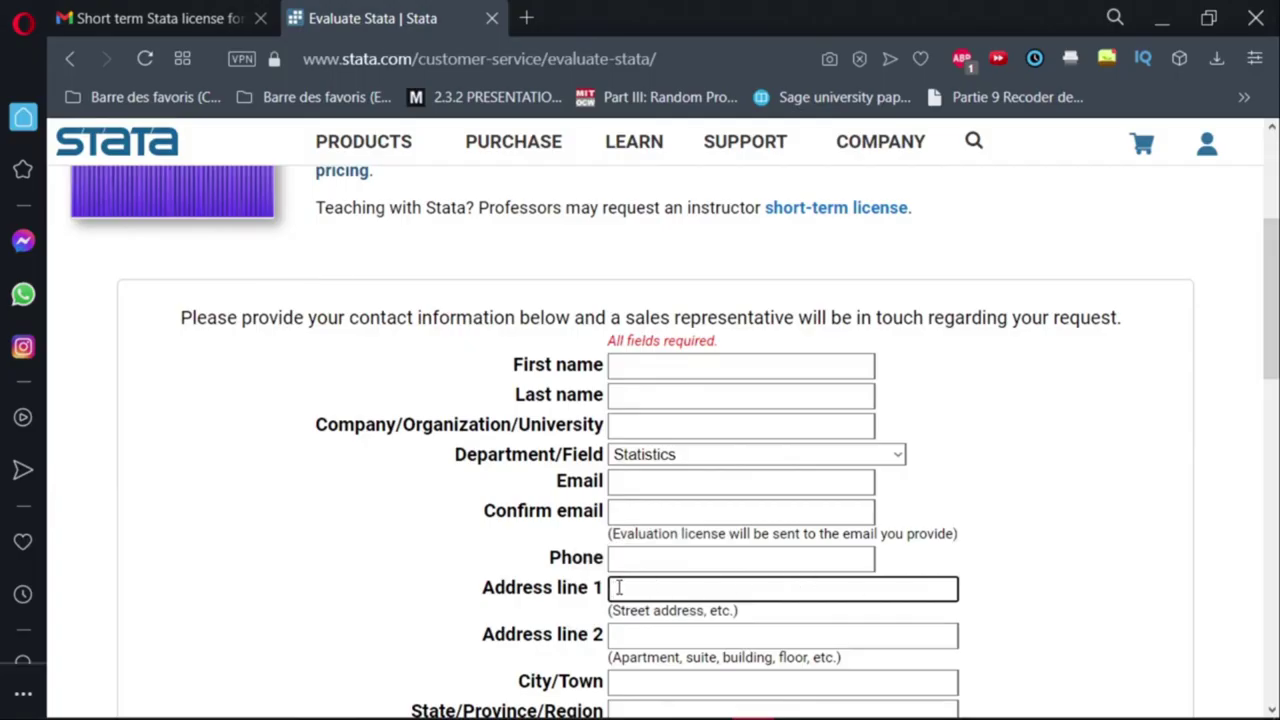
pyautogui.click(611, 649)
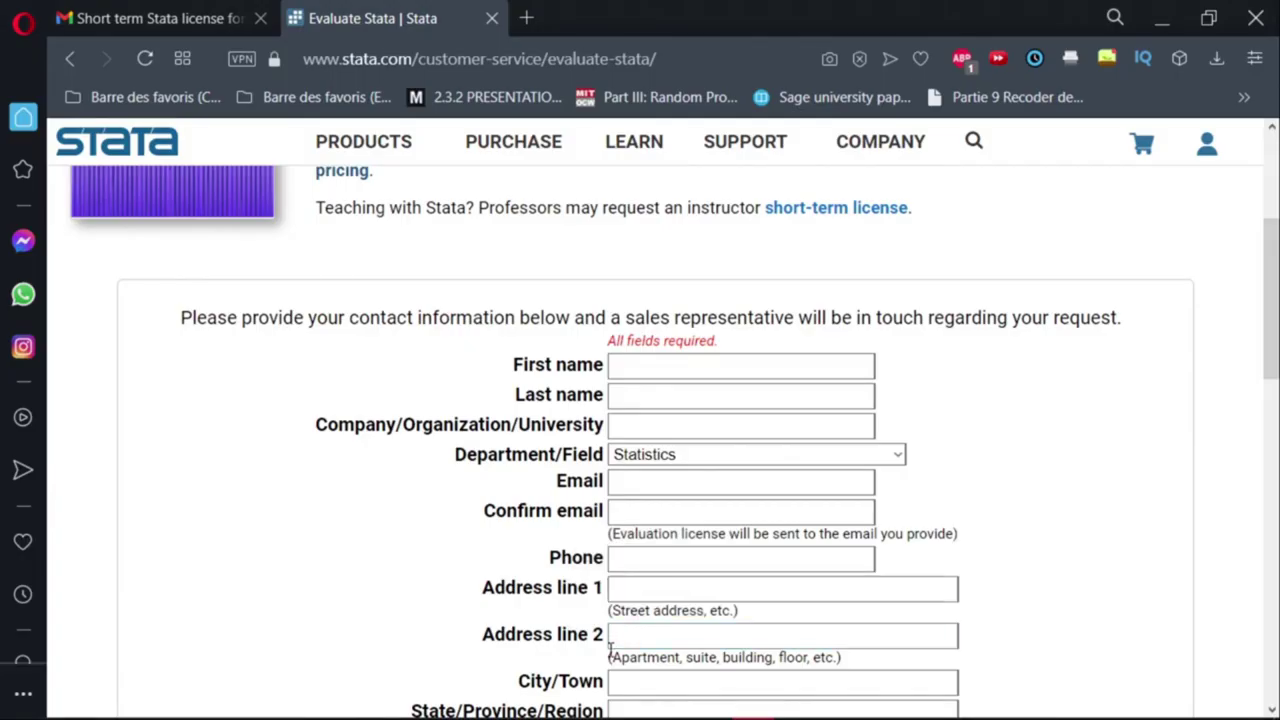
pyautogui.click(740, 640)
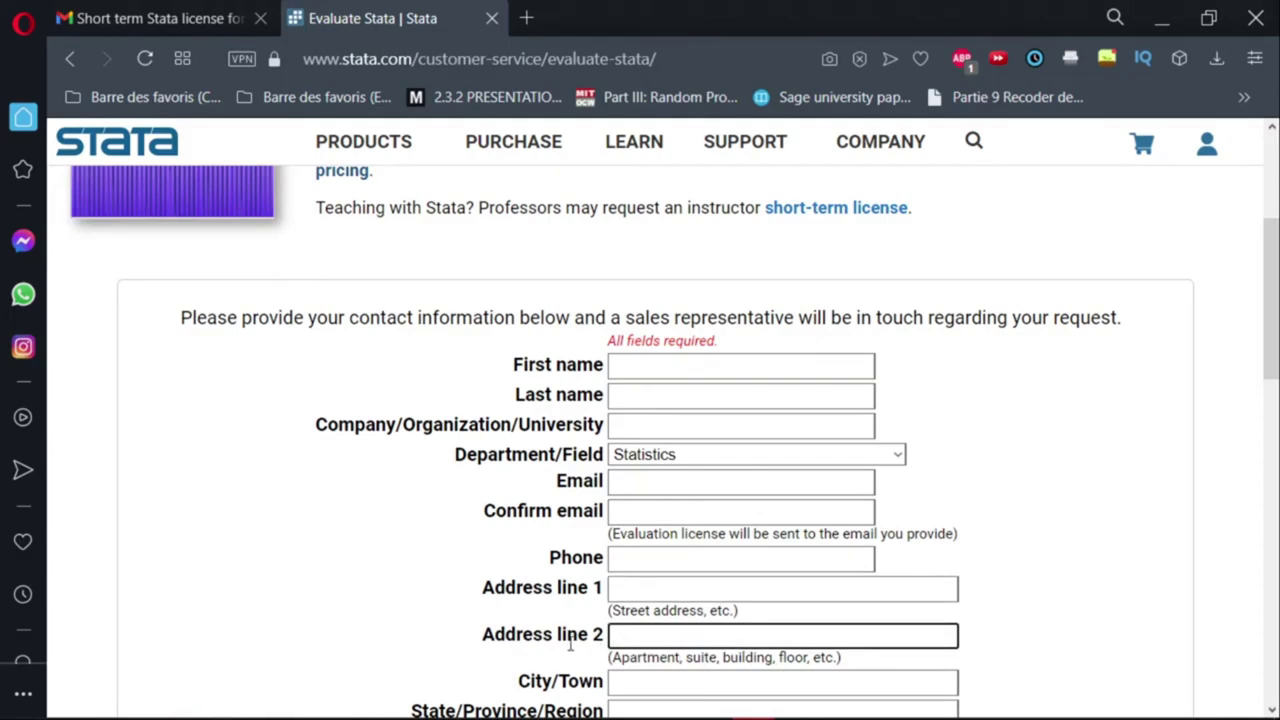
pyautogui.scroll(-2, 500, 640)
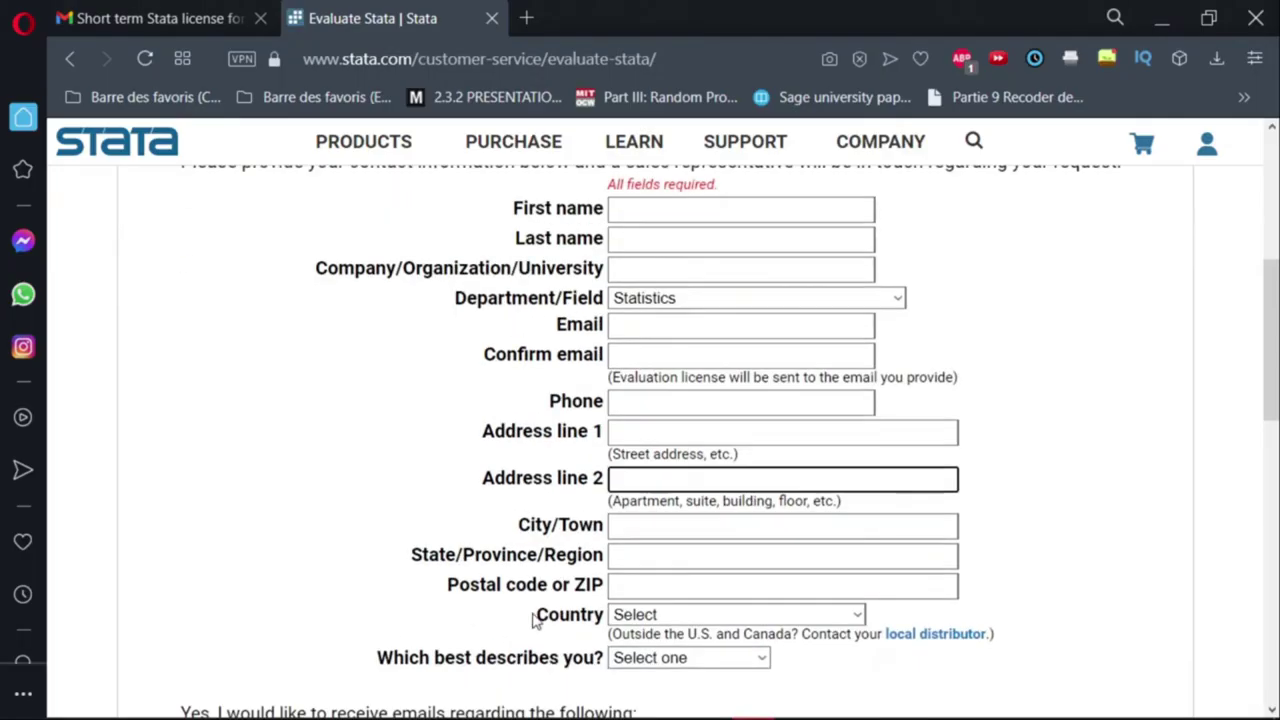
pyautogui.click(654, 527)
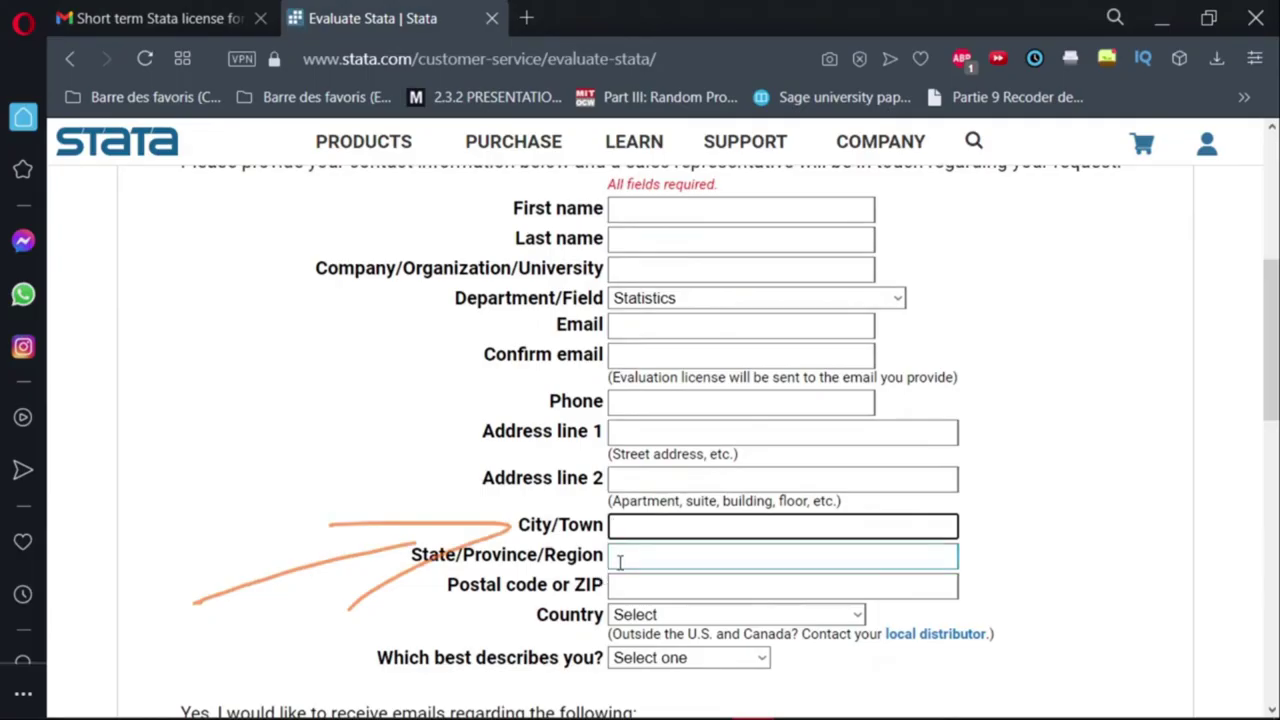
pyautogui.click(617, 558)
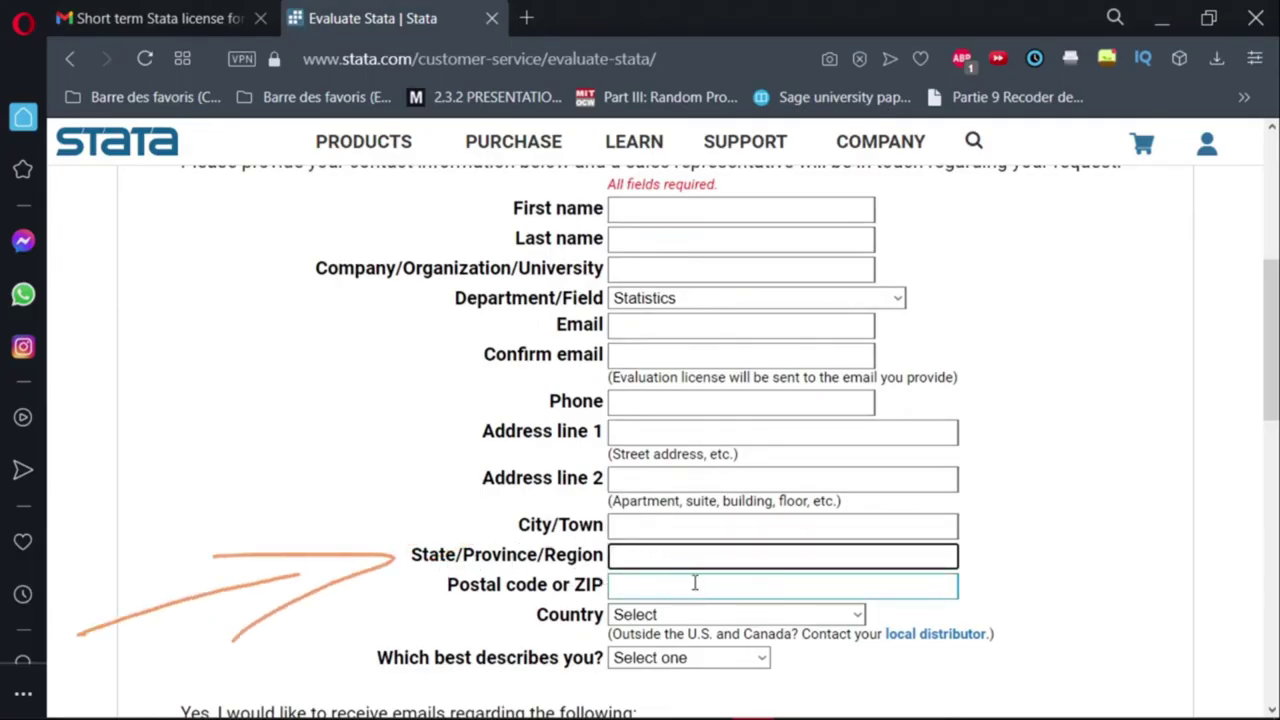
pyautogui.click(638, 587)
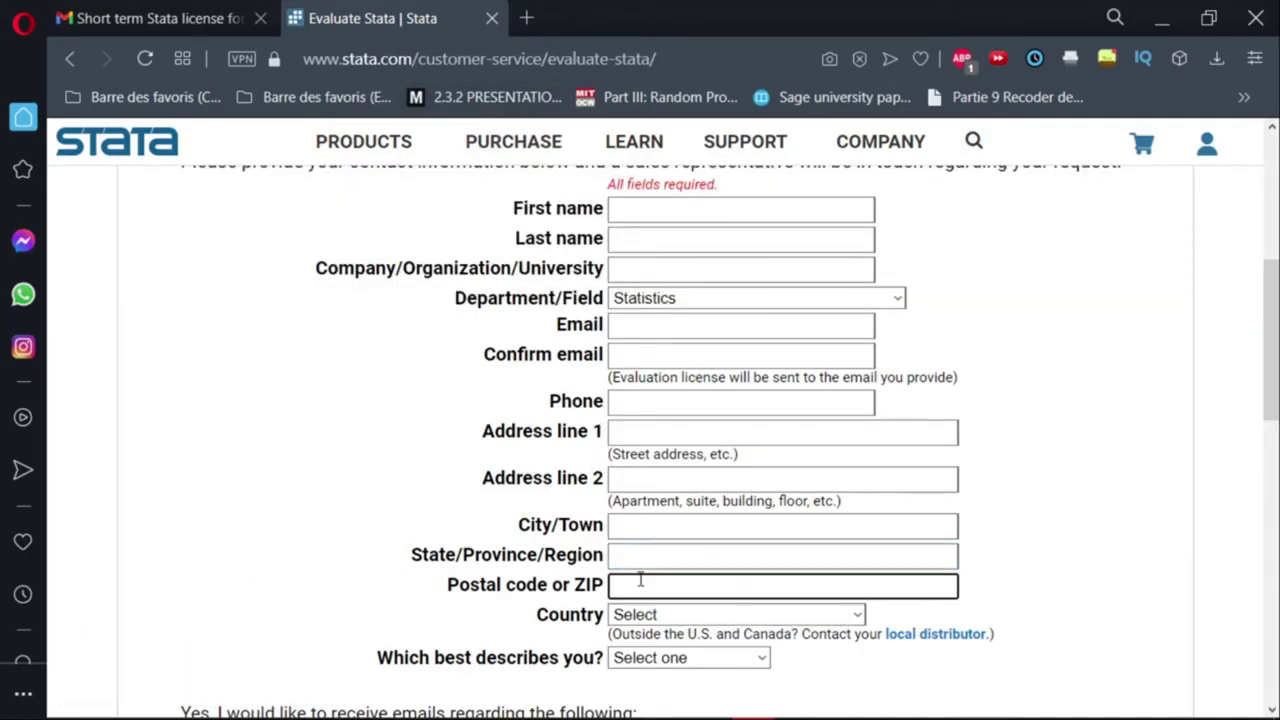
pyautogui.click(706, 620)
pyautogui.scroll(-20, 711, 357)
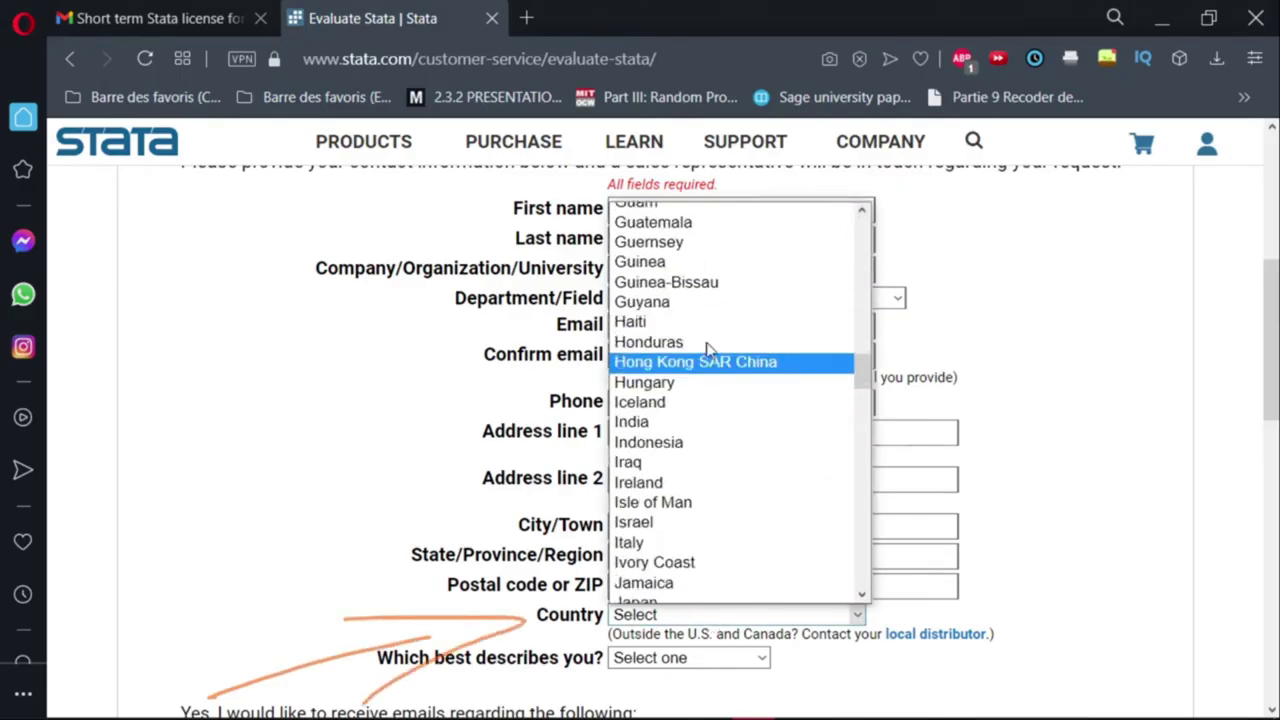
pyautogui.scroll(-4, 705, 481)
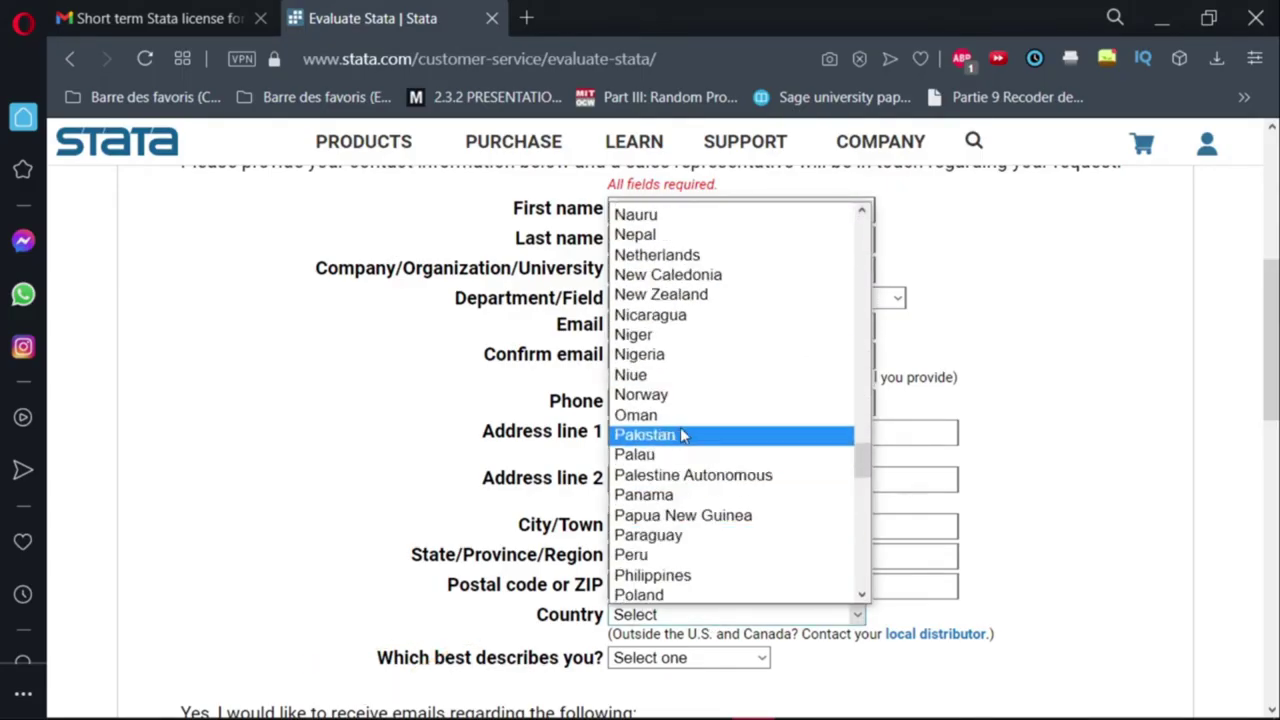
pyautogui.scroll(-9, 678, 447)
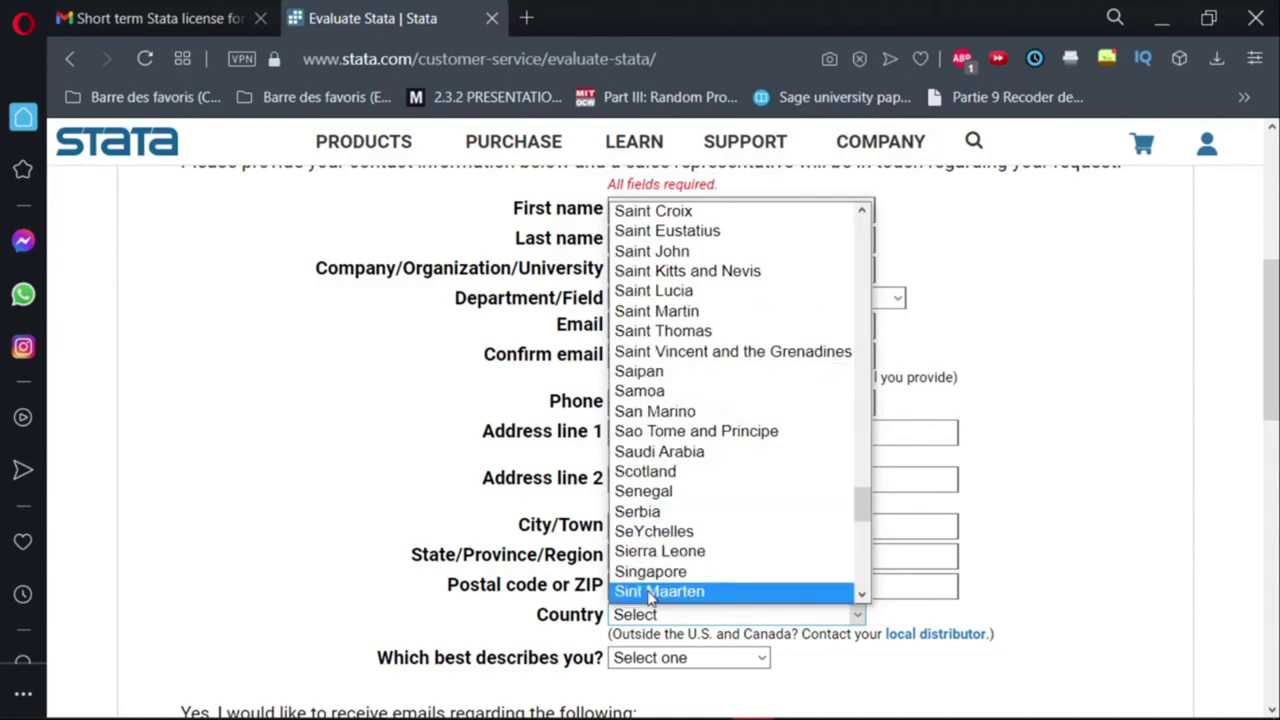
pyautogui.scroll(-1, 585, 600)
pyautogui.click(500, 620)
pyautogui.scroll(-2, 514, 620)
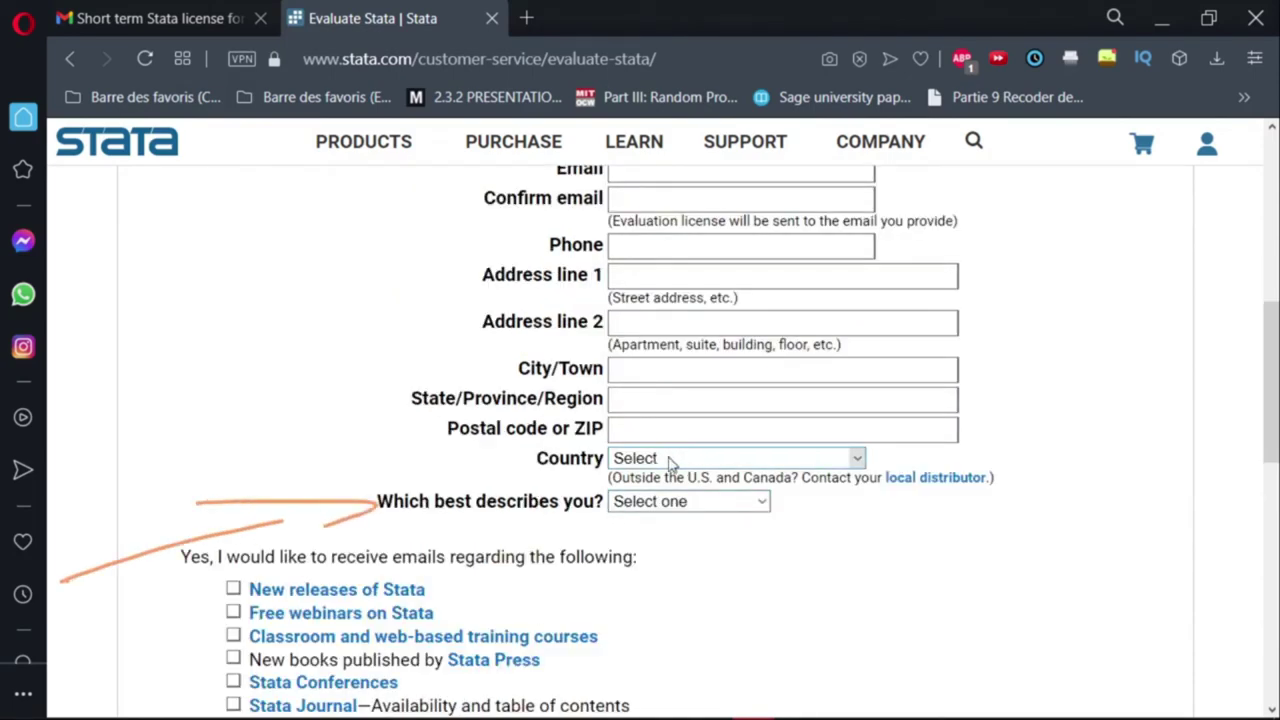
pyautogui.click(762, 503)
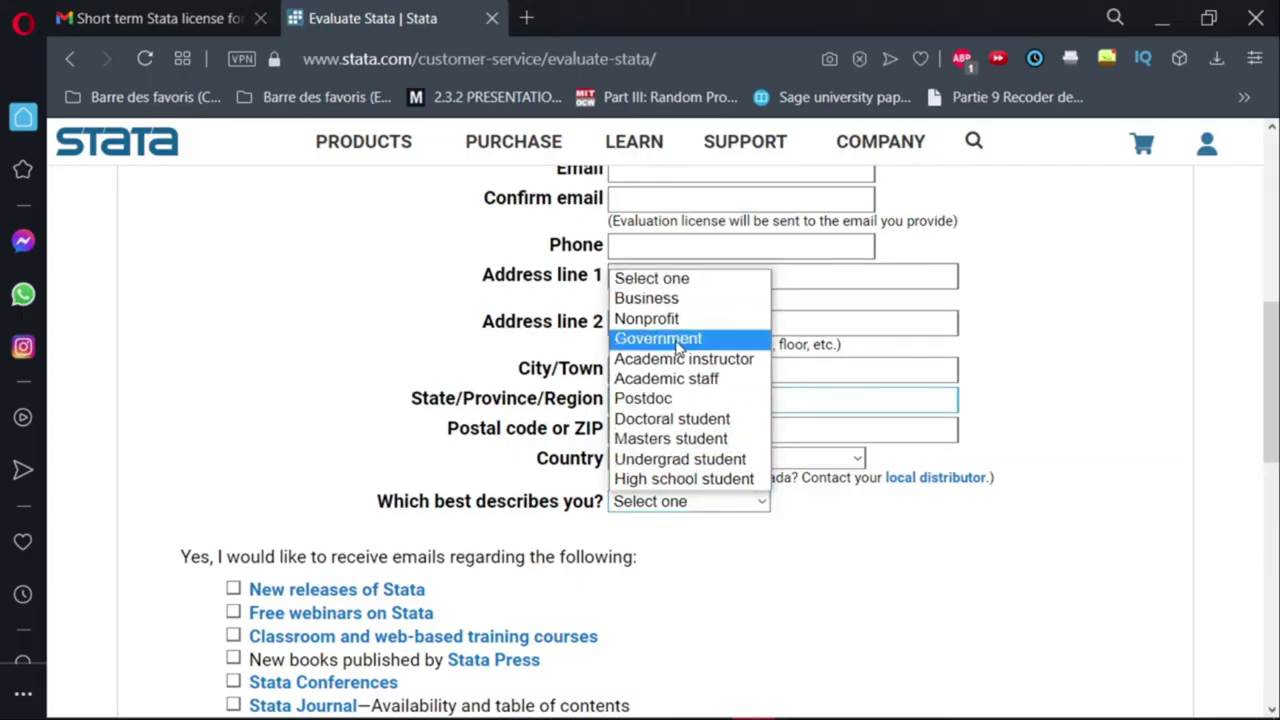
# Tick 'Select all' for the six email topics and check the reCAPTCHA not-a-robot box.
pyautogui.scroll(2, 648, 298)
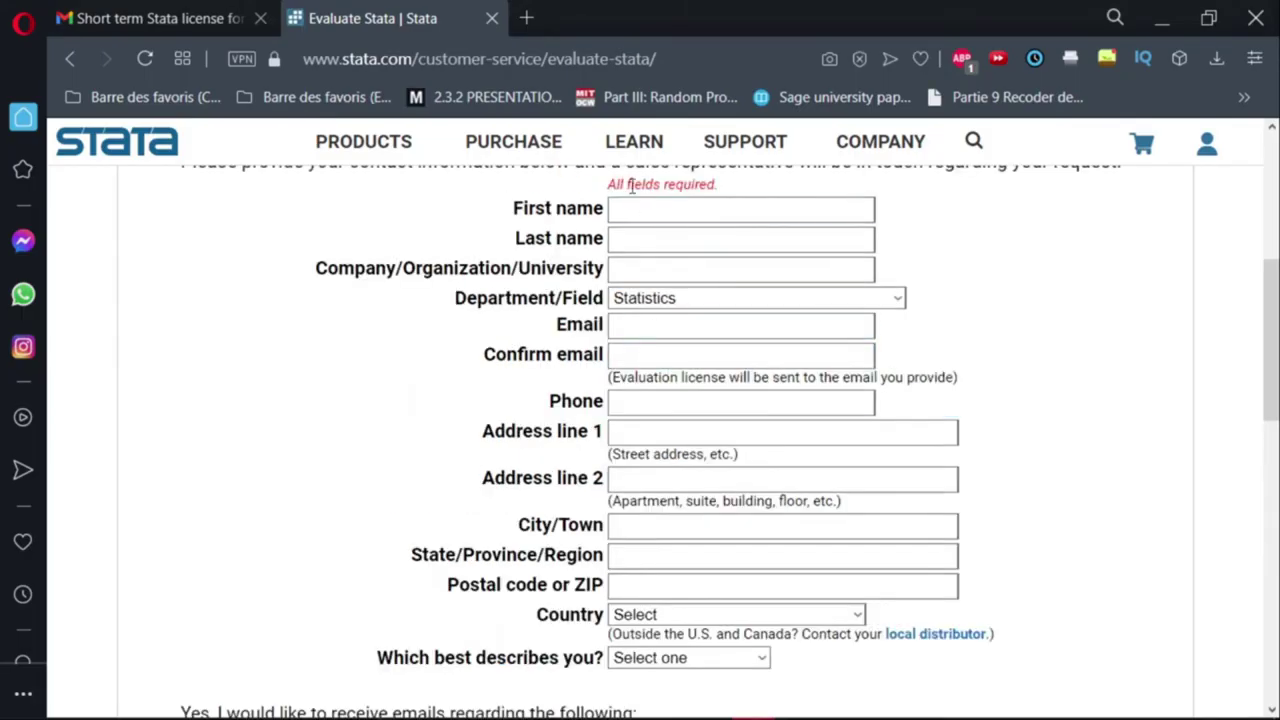
pyautogui.scroll(-5, 694, 360)
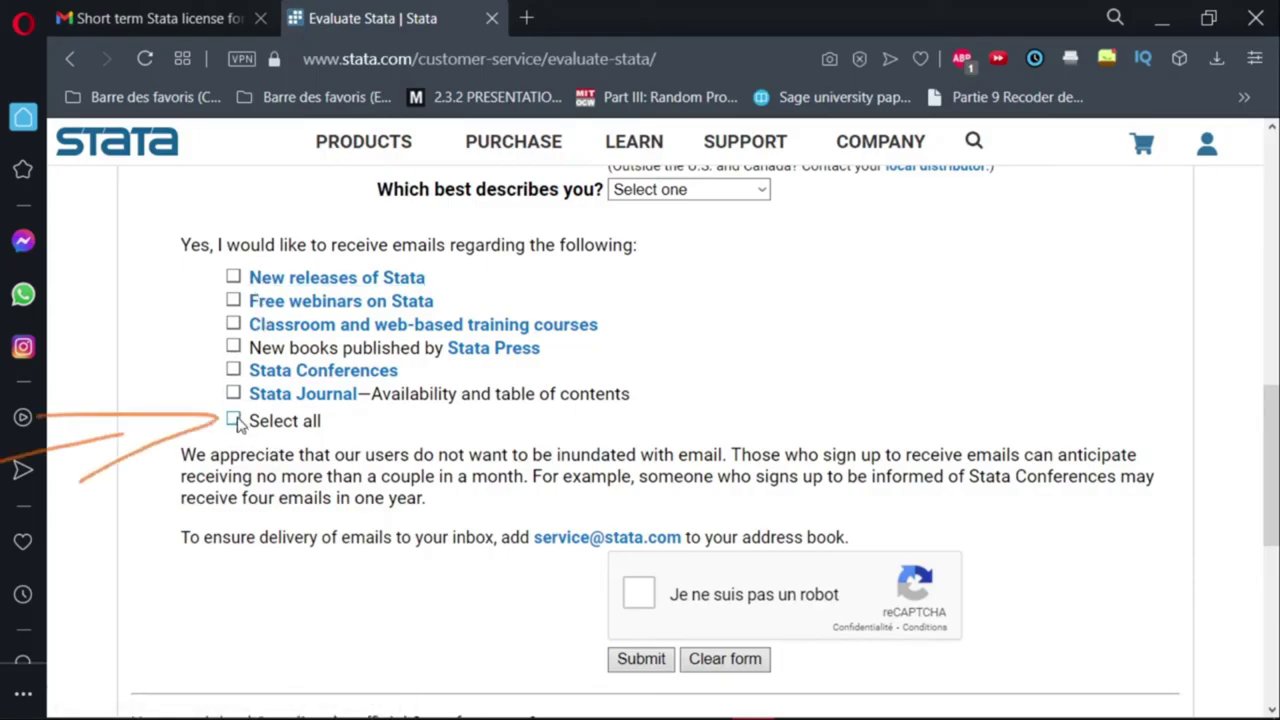
pyautogui.click(234, 421)
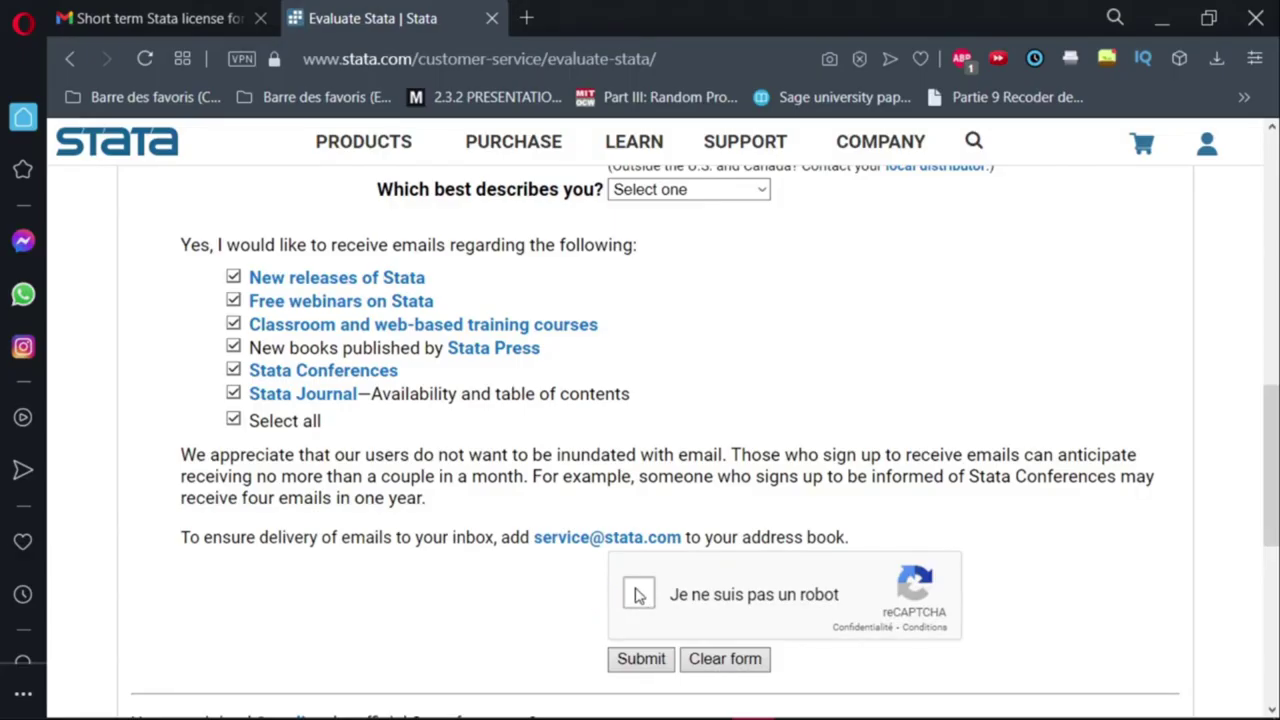
pyautogui.click(638, 595)
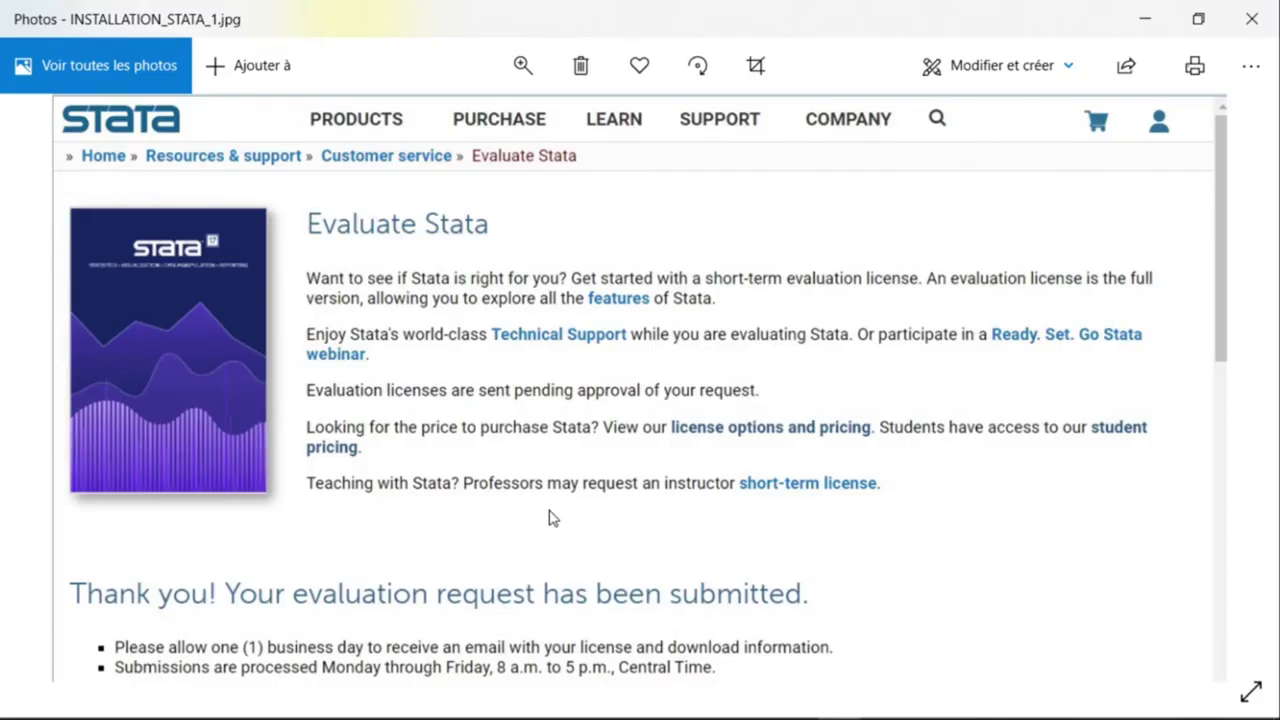
pyautogui.hotkey('alt', 'Tab')
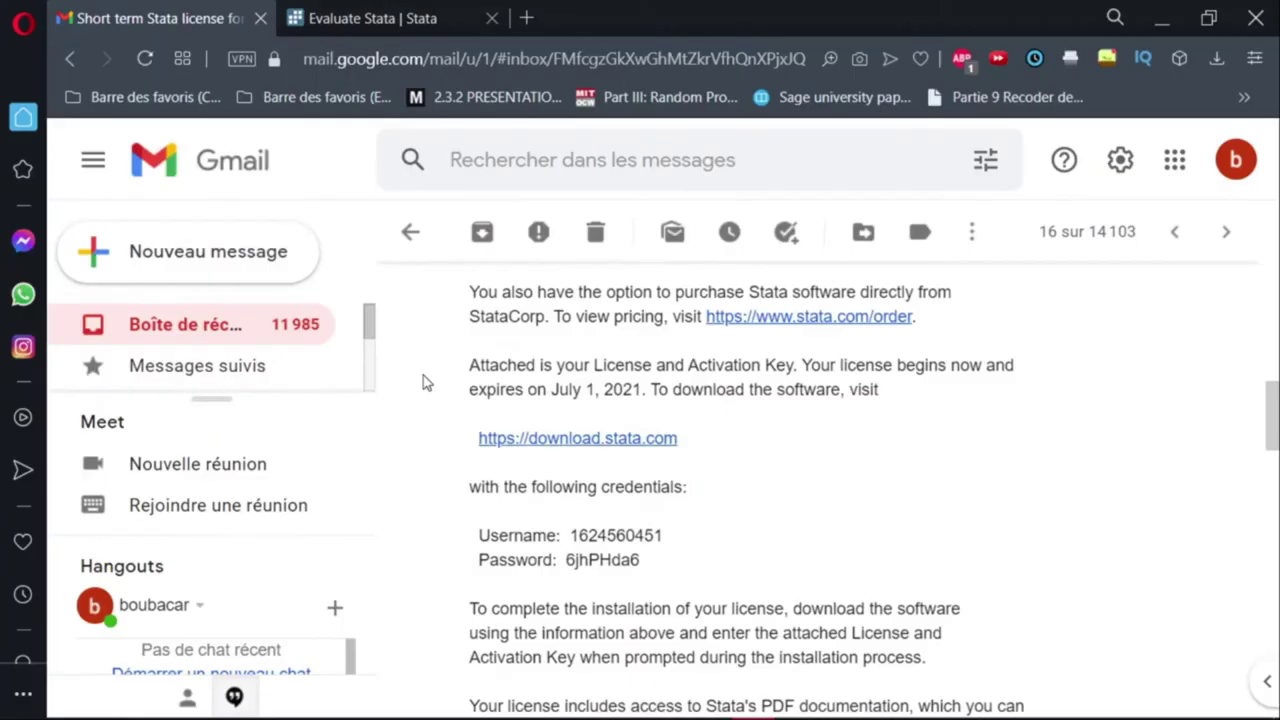
pyautogui.scroll(7, 422, 381)
pyautogui.scroll(-1, 490, 433)
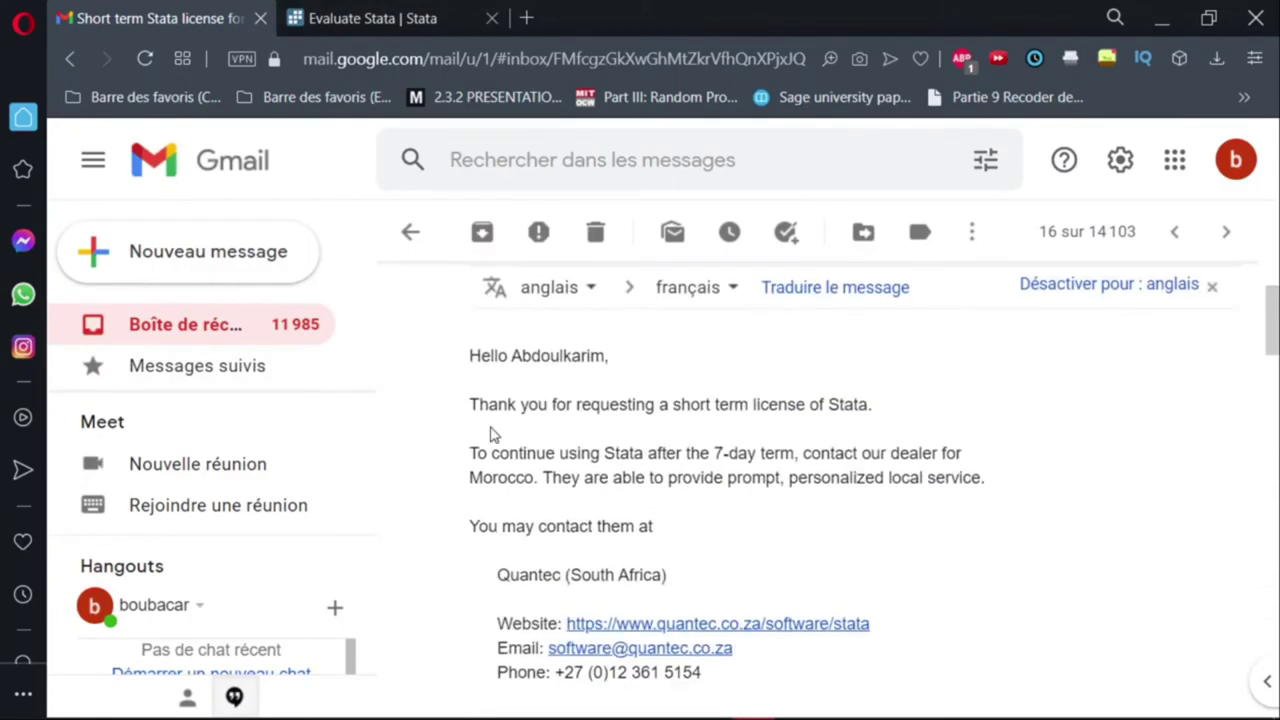
pyautogui.scroll(-1, 489, 398)
pyautogui.scroll(1, 608, 366)
pyautogui.scroll(-5, 593, 453)
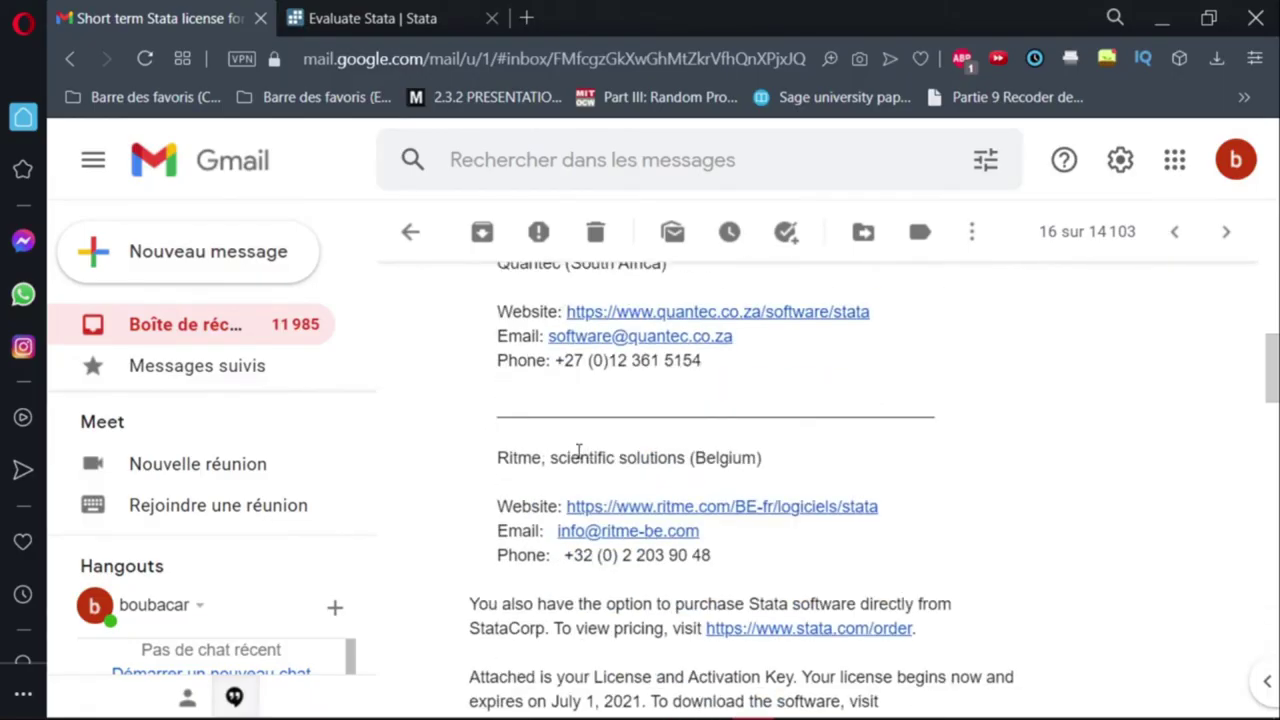
pyautogui.scroll(-2, 490, 475)
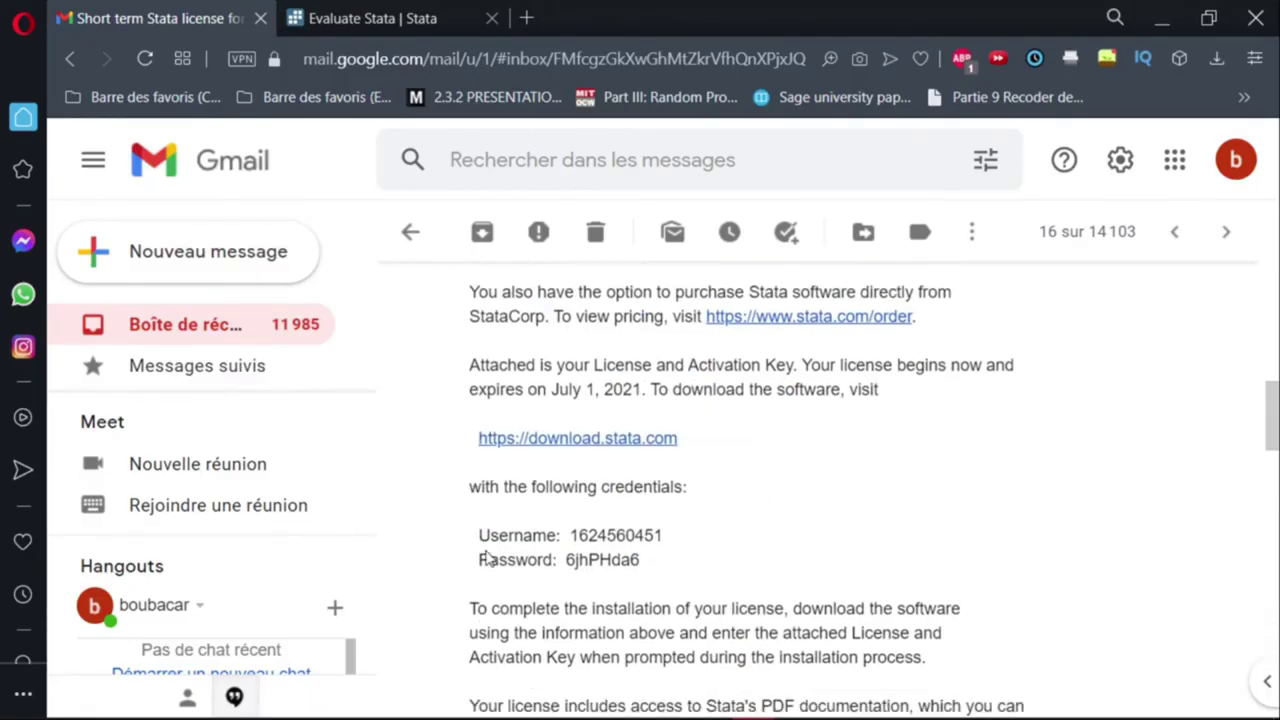
pyautogui.moveTo(485, 540); pyautogui.dragTo(648, 536)
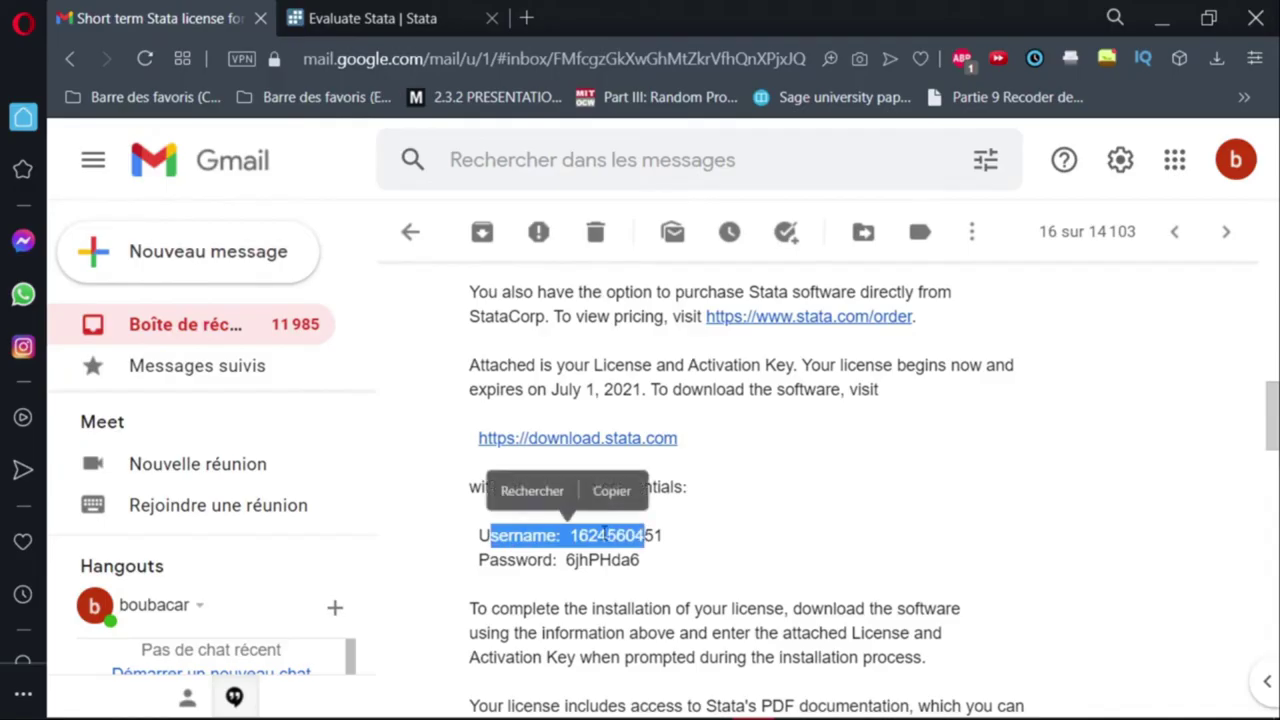
pyautogui.scroll(-5, 550, 487)
pyautogui.scroll(7, 550, 487)
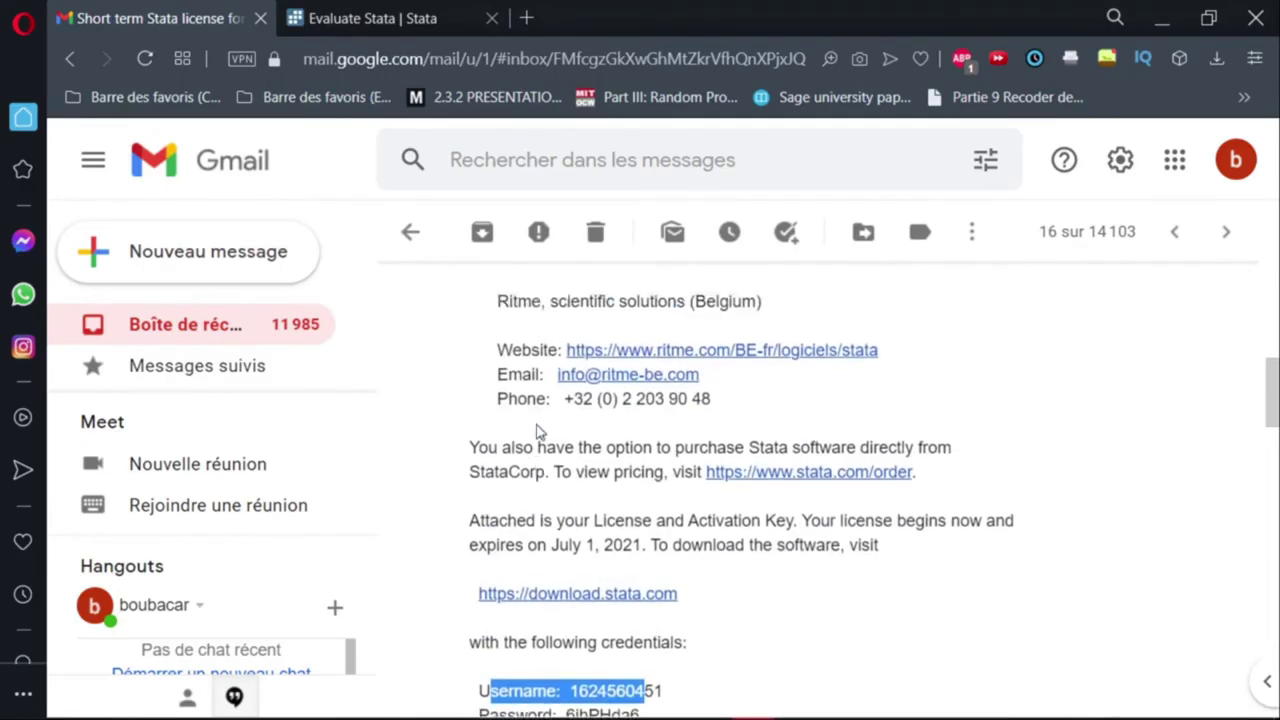
pyautogui.scroll(-4, 535, 441)
pyautogui.scroll(-5, 489, 437)
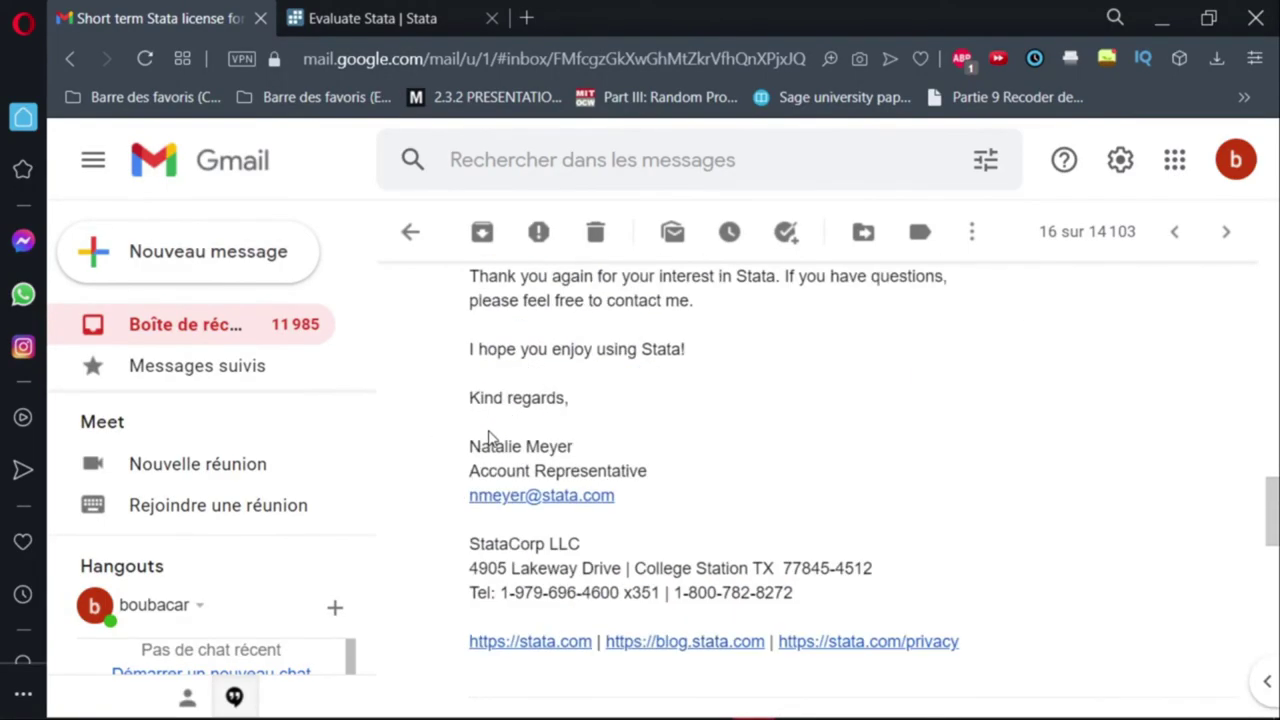
pyautogui.scroll(4, 490, 425)
pyautogui.scroll(3, 508, 410)
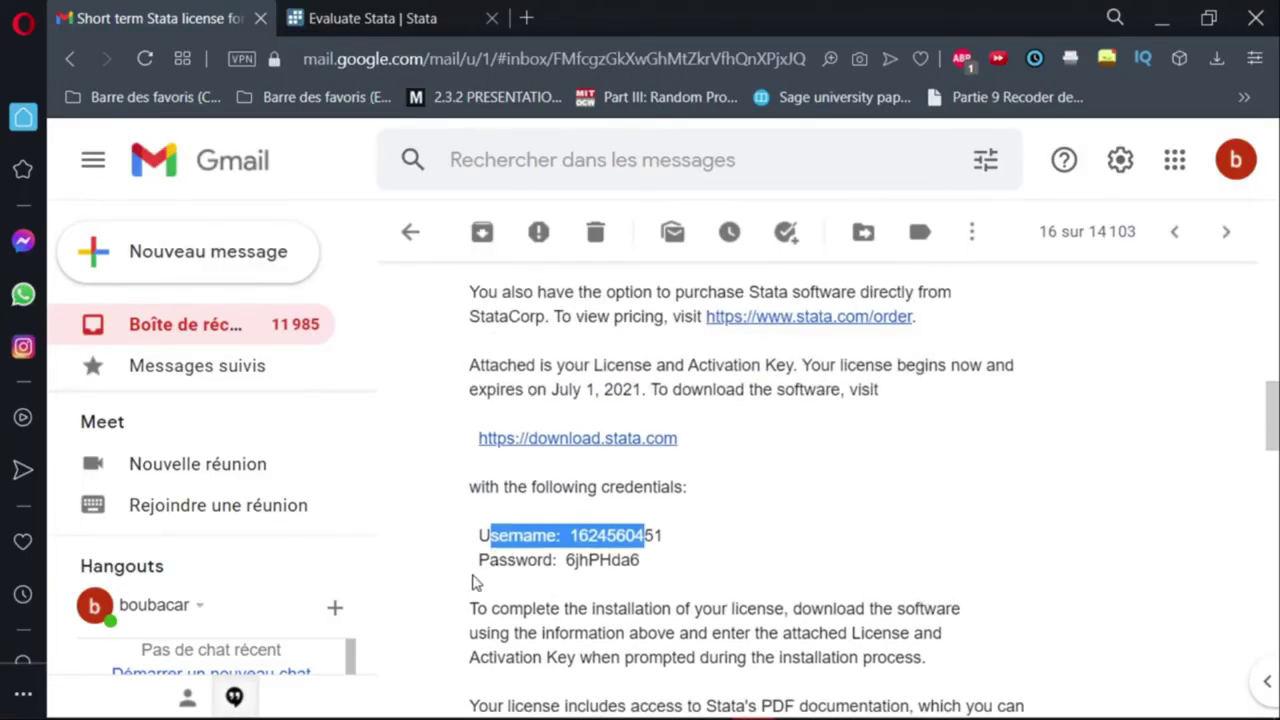
pyautogui.click(576, 556)
pyautogui.scroll(-5, 549, 456)
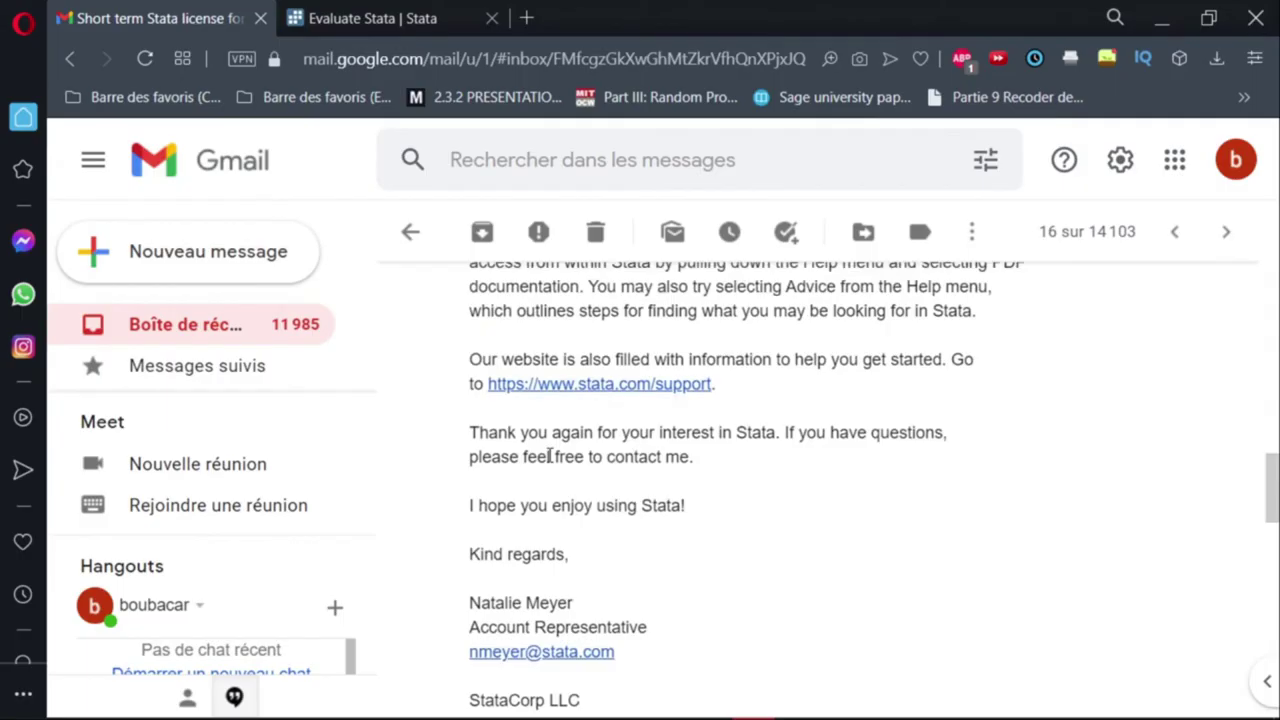
pyautogui.scroll(-5, 555, 456)
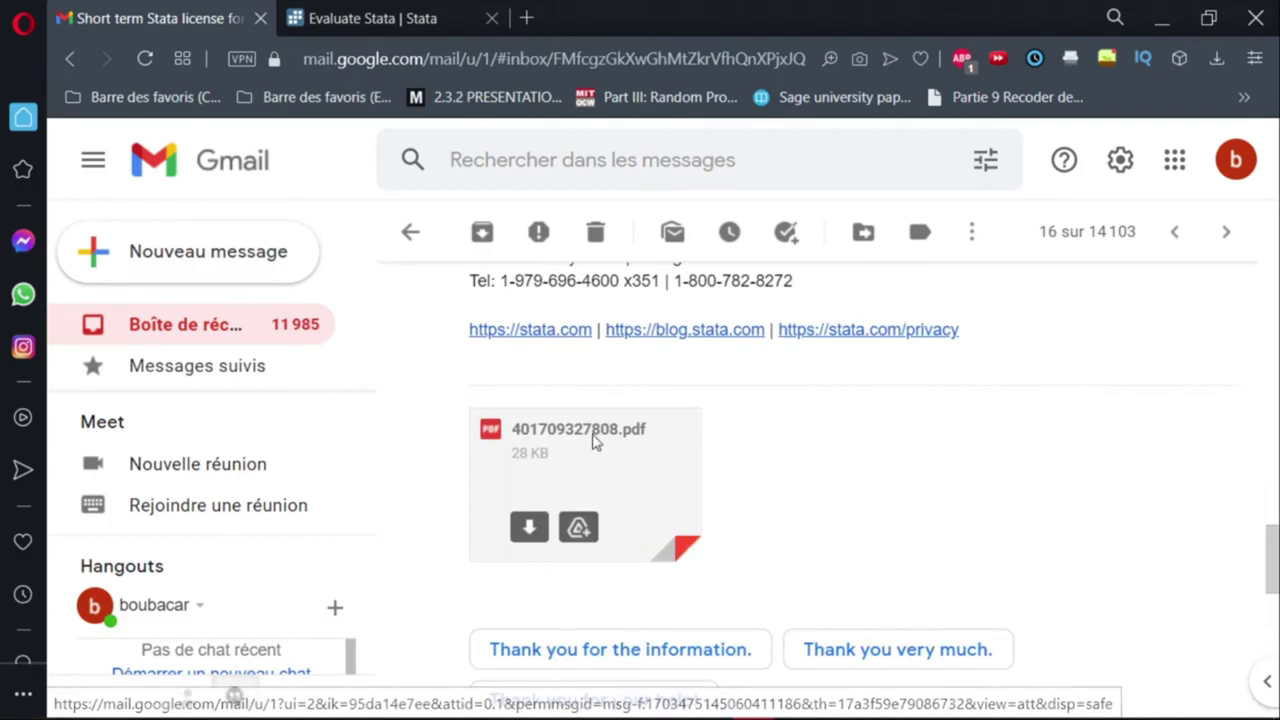
pyautogui.click(591, 431)
pyautogui.scroll(-10, 588, 435)
pyautogui.scroll(10, 597, 426)
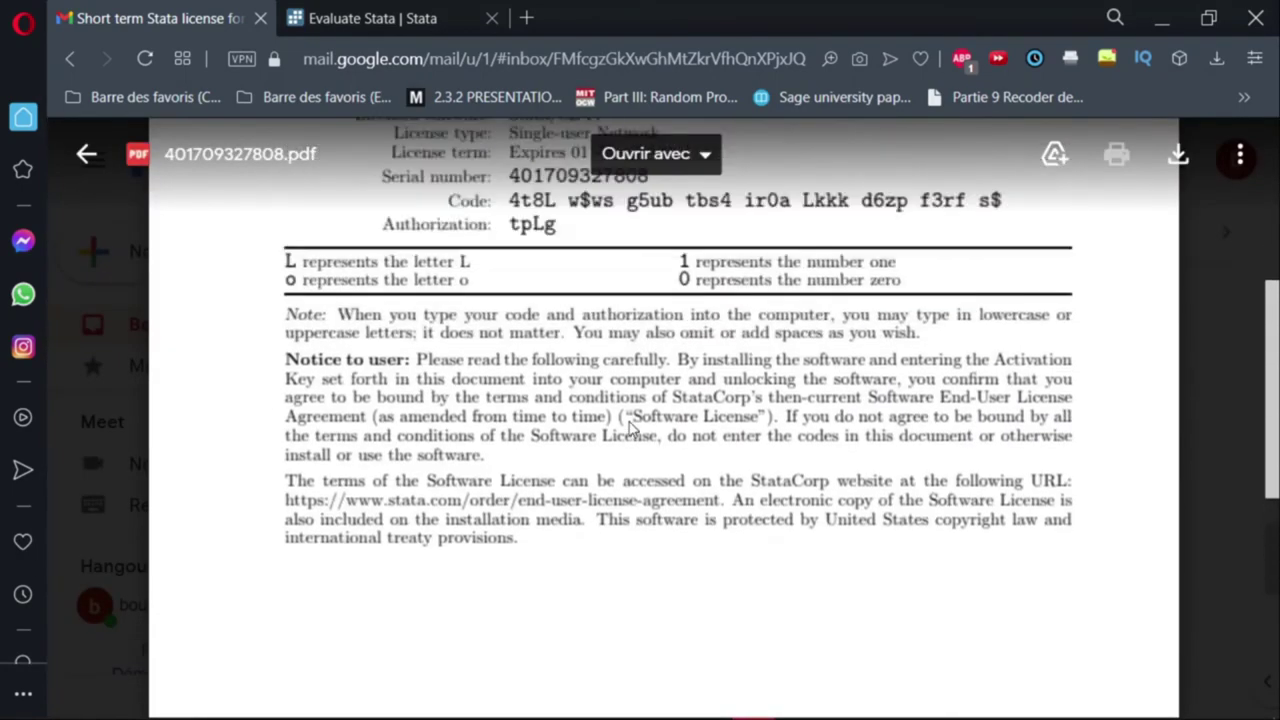
pyautogui.scroll(-6, 623, 417)
pyautogui.scroll(3, 623, 410)
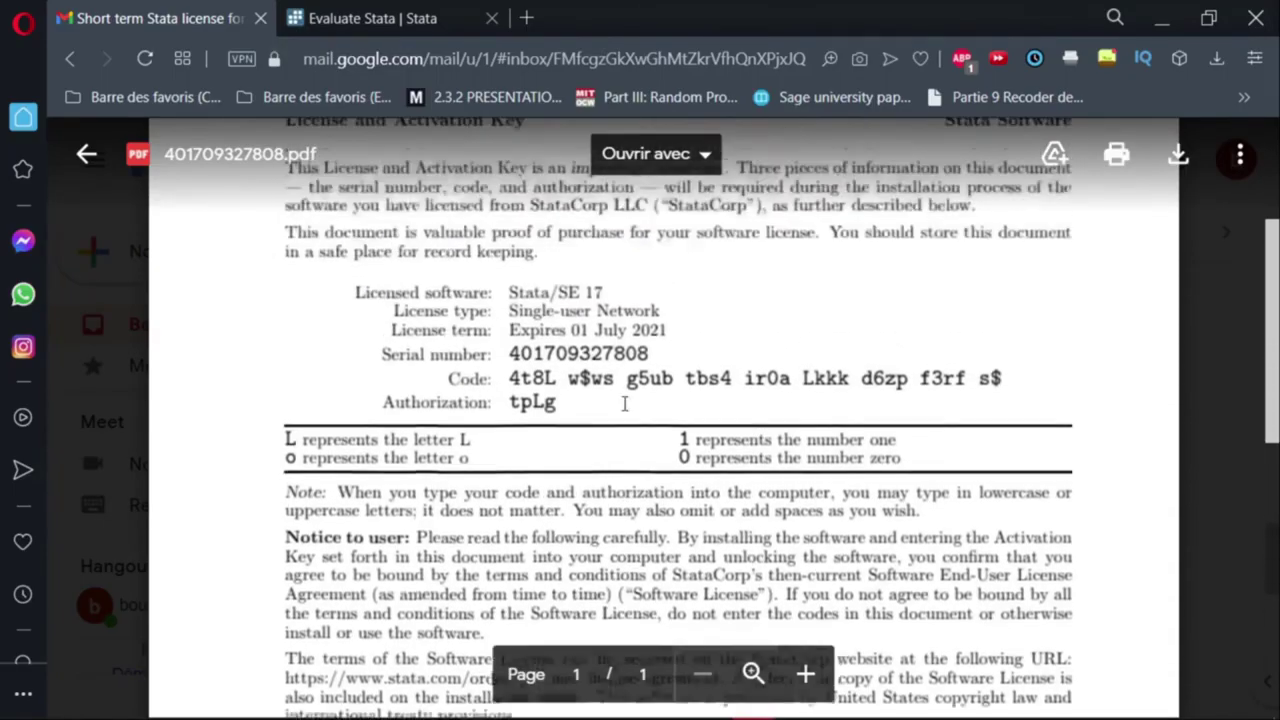
pyautogui.scroll(-6, 623, 403)
pyautogui.press('Escape')
pyautogui.scroll(2, 561, 453)
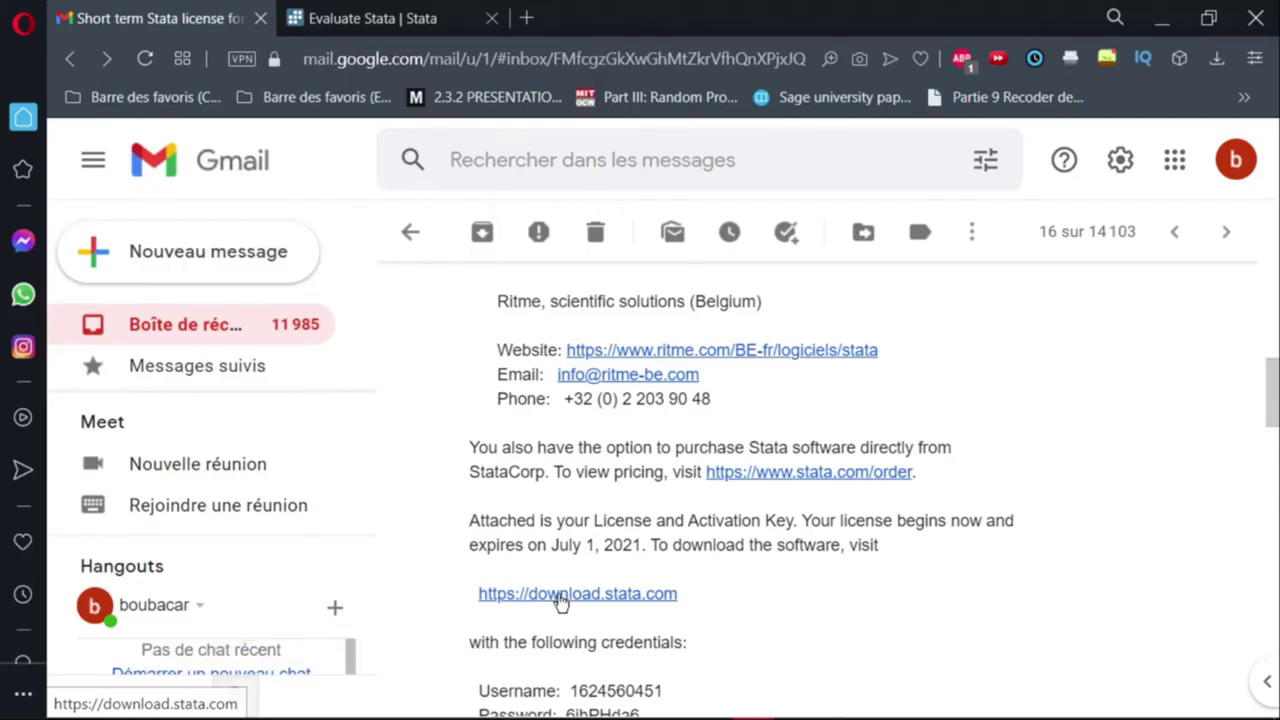
# Open download.stata.com from the license email and view its Username and Password fields.
pyautogui.click(561, 596)
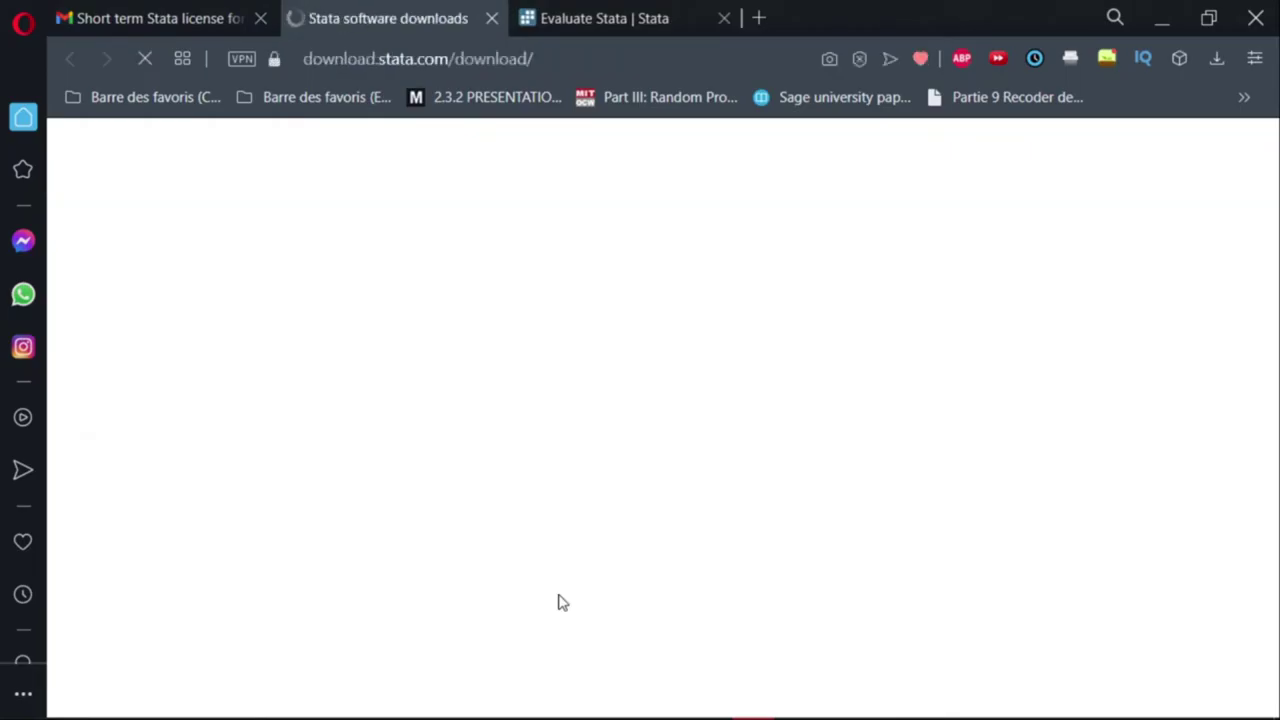
pyautogui.click(650, 407)
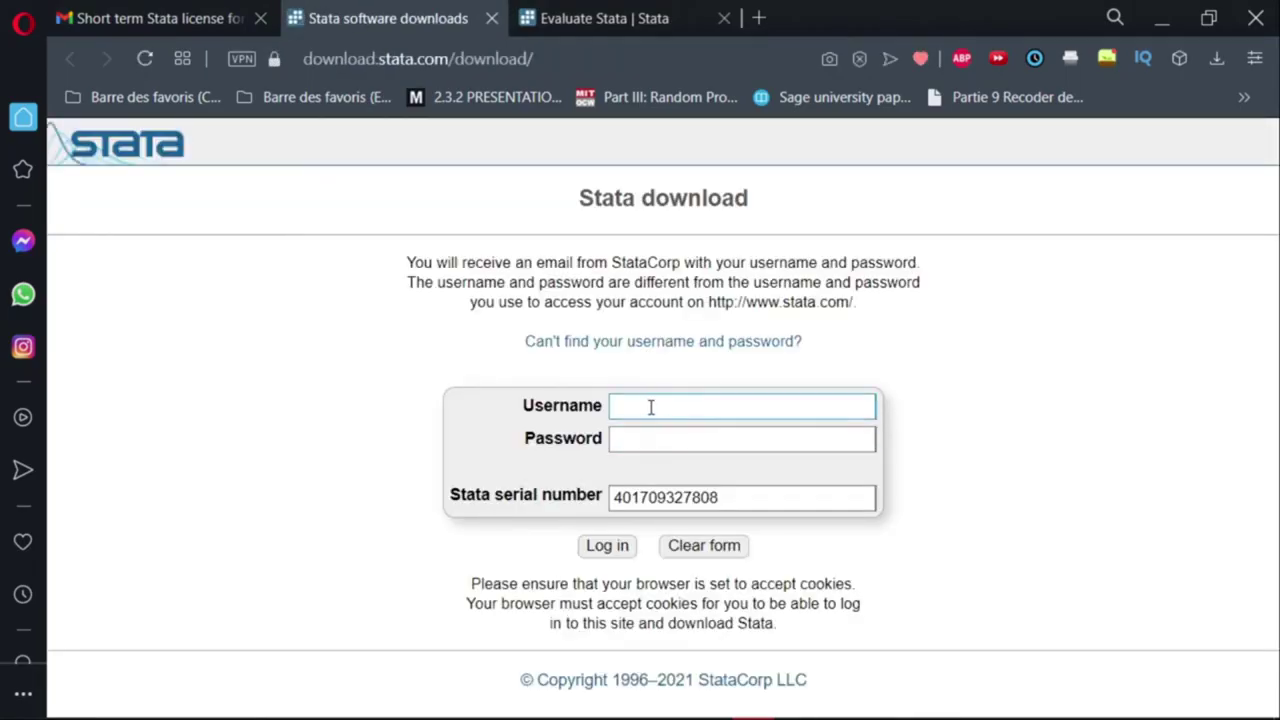
pyautogui.click(624, 440)
pyautogui.click(459, 418)
# Copy the serial number from the attached license PDF with right-click > Copier.
pyautogui.click(213, 8)
pyautogui.scroll(-6, 523, 455)
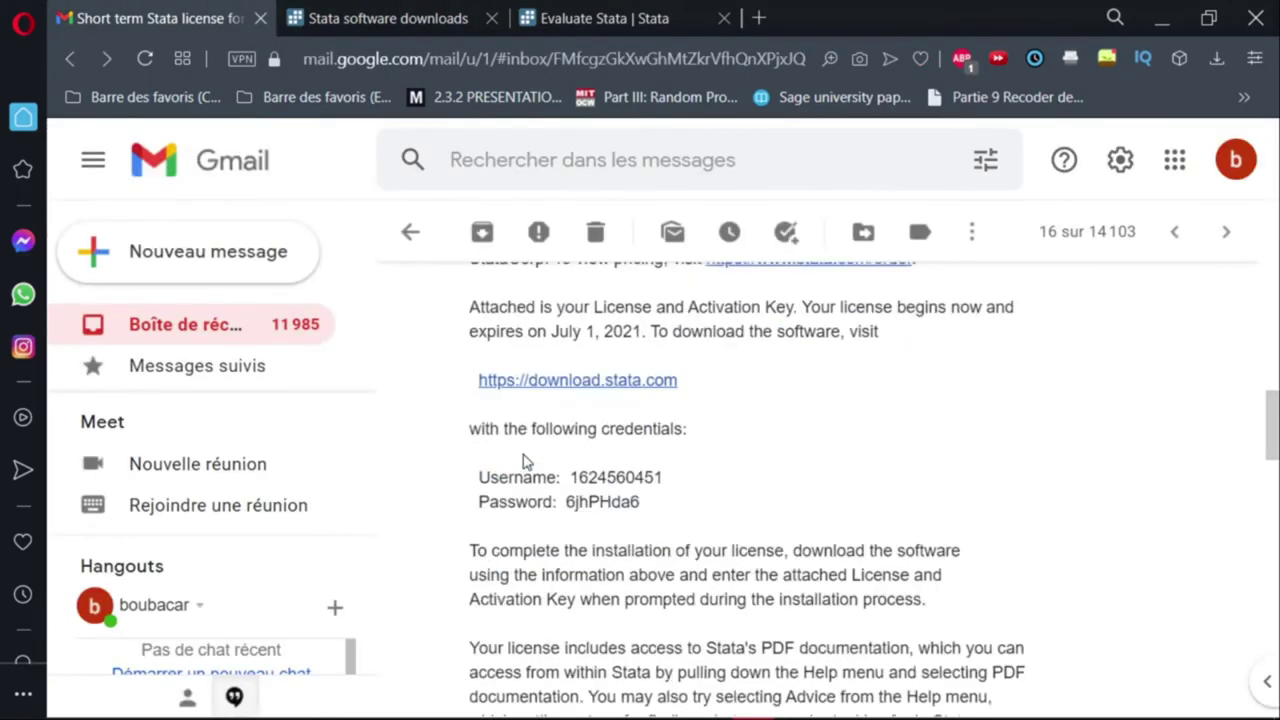
pyautogui.scroll(-5, 523, 452)
pyautogui.scroll(1, 523, 448)
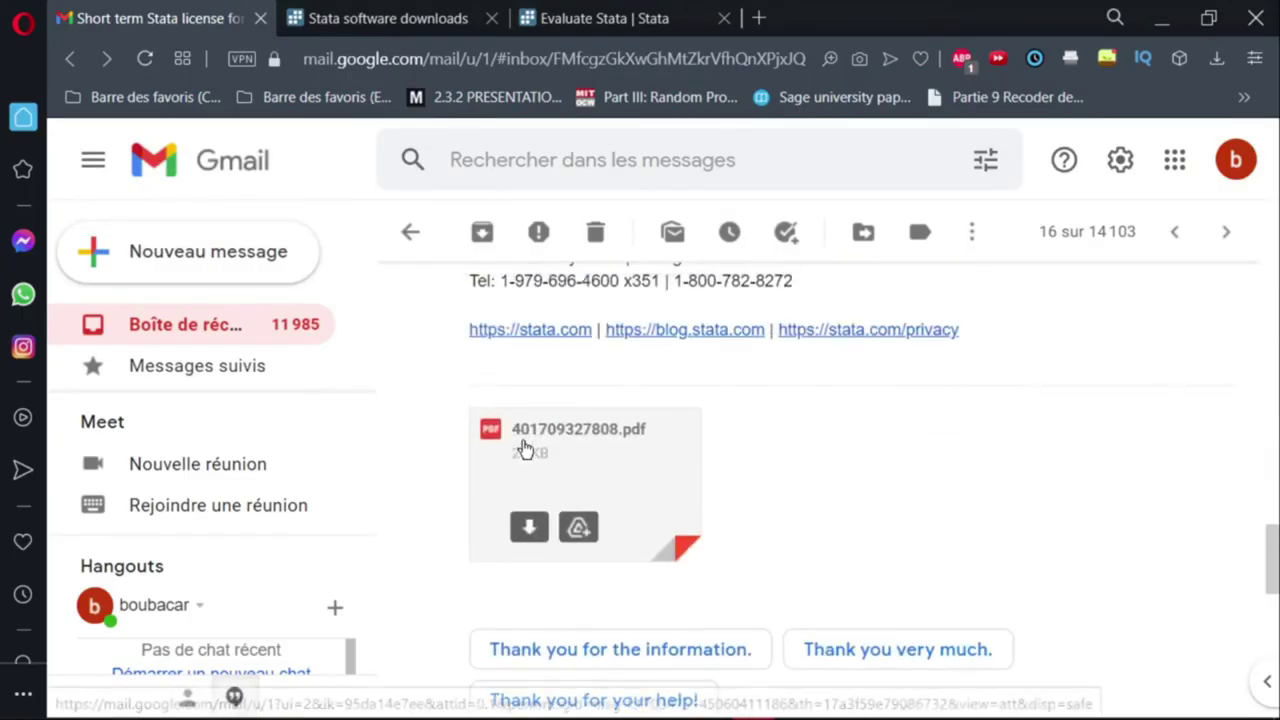
pyautogui.click(598, 464)
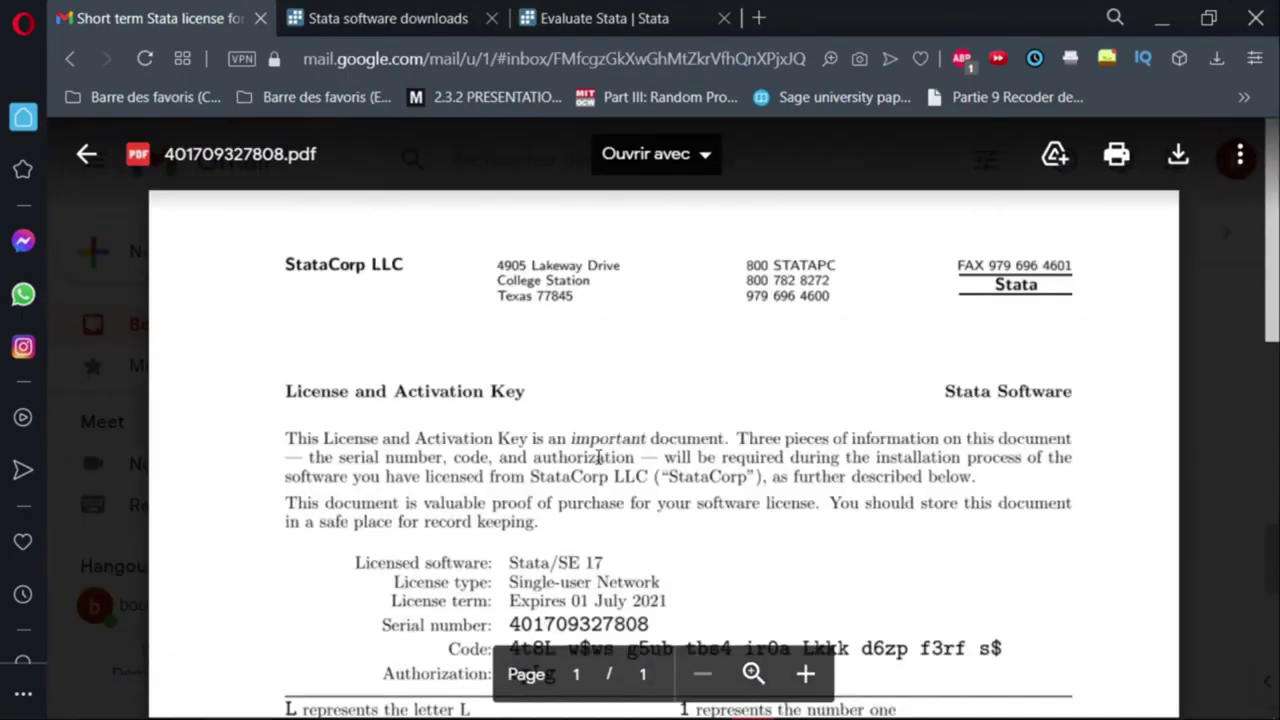
pyautogui.scroll(-3, 612, 400)
pyautogui.doubleClick(612, 313)
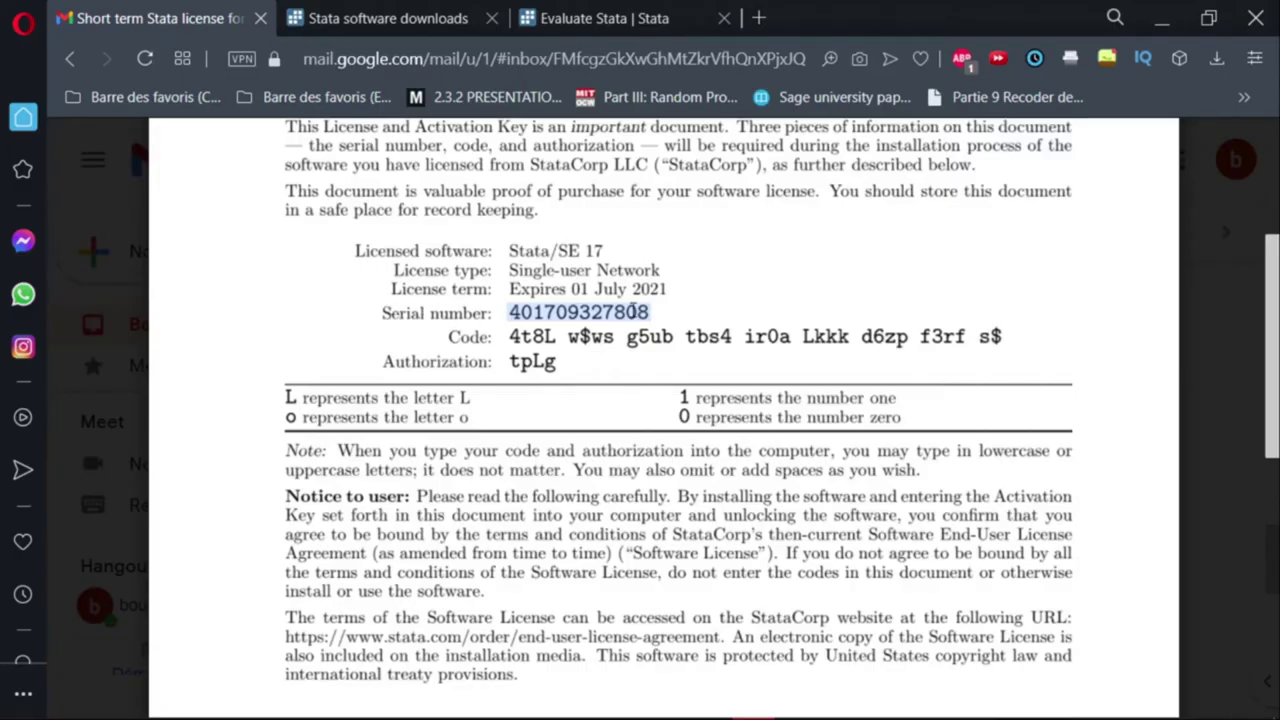
pyautogui.rightClick(632, 313)
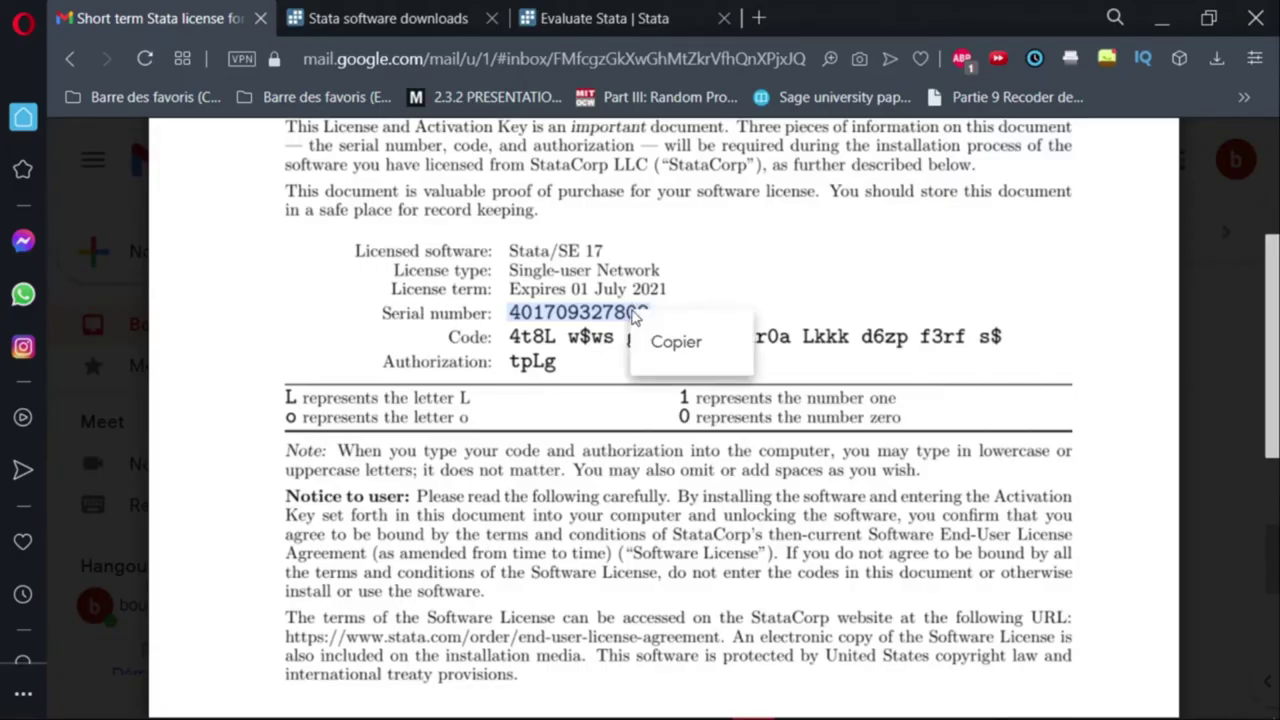
pyautogui.click(664, 335)
# Enter the copied serial number on the Stata download login form.
pyautogui.click(522, 12)
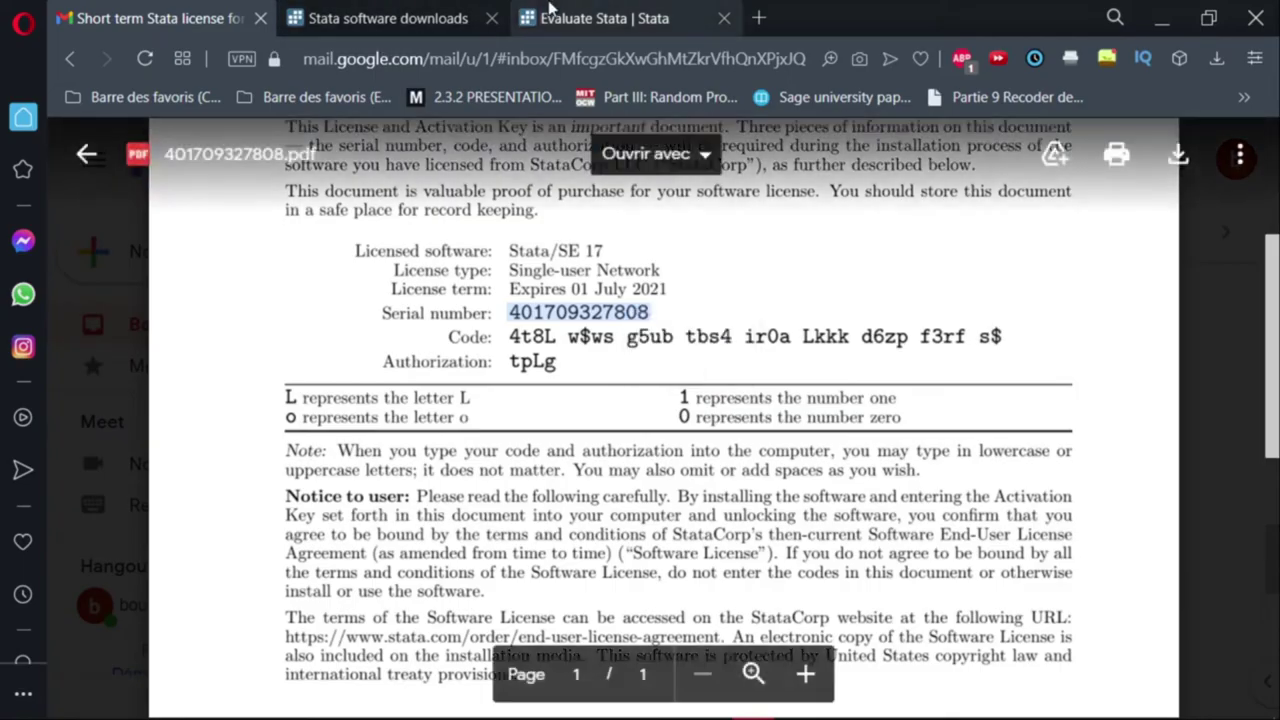
pyautogui.click(396, 12)
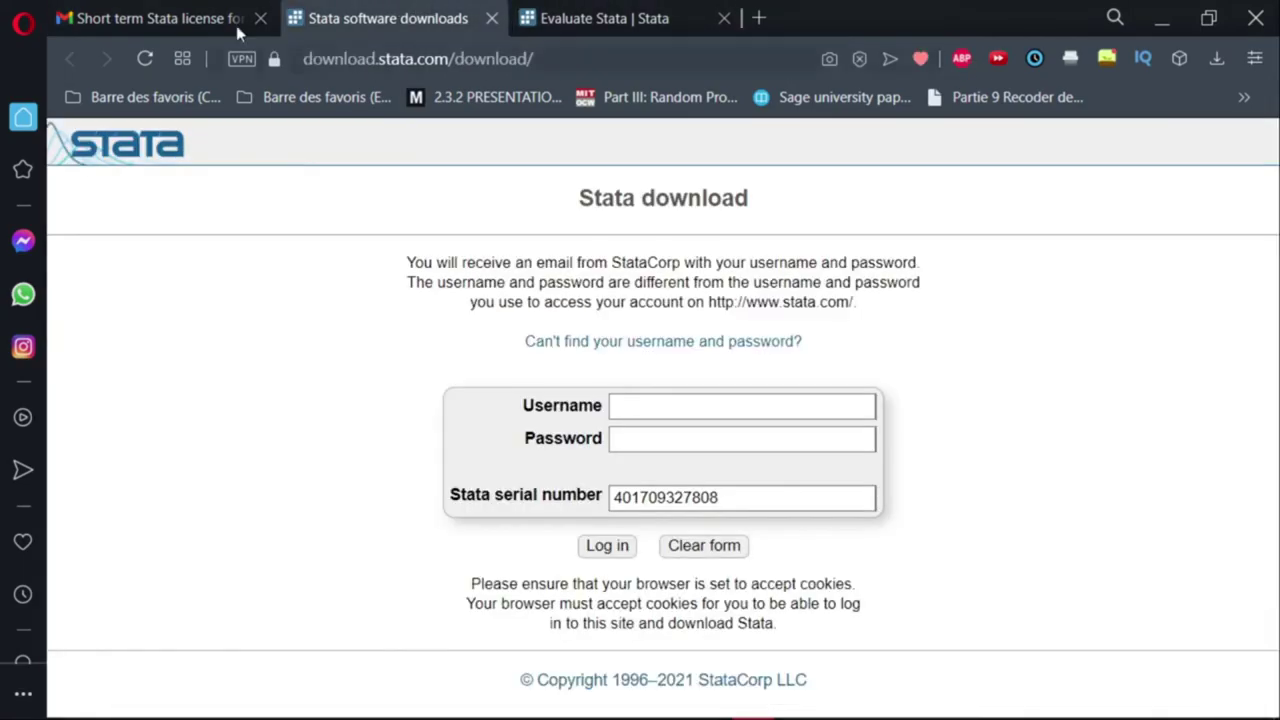
pyautogui.click(683, 505)
pyautogui.click(487, 497)
pyautogui.click(654, 406)
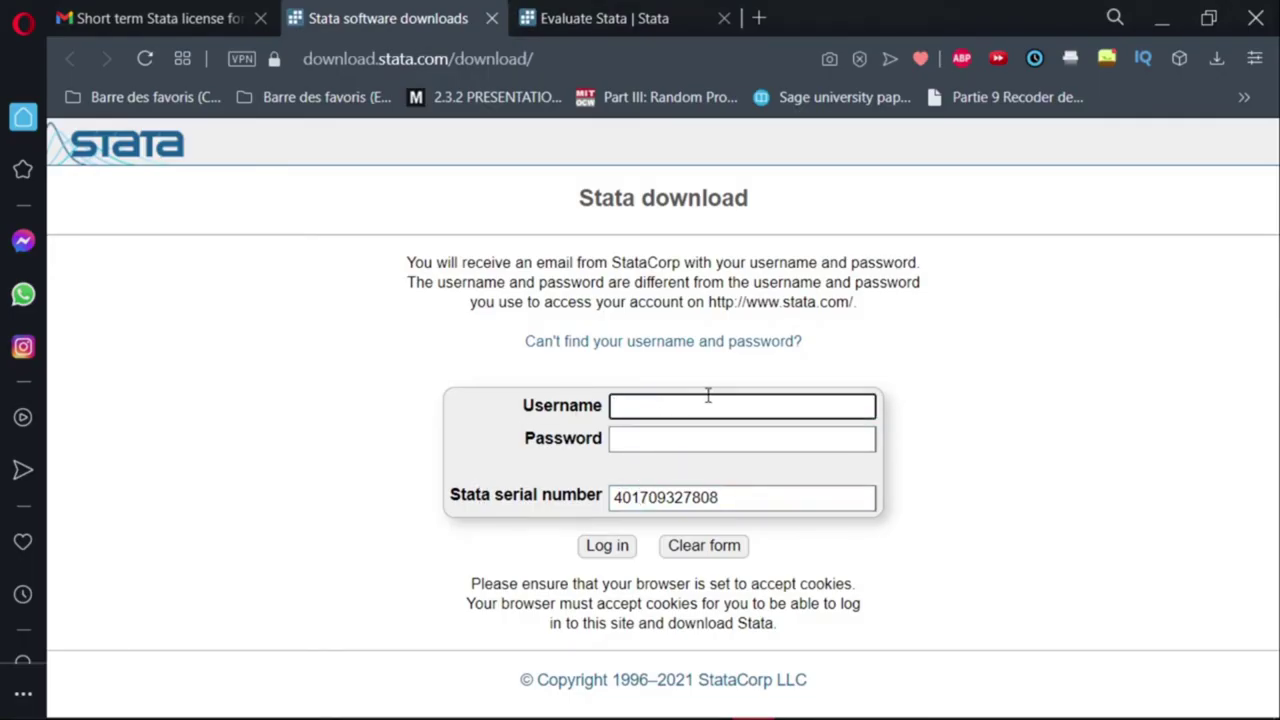
# Close the PDF preview in Gmail and select the download username in the email.
pyautogui.click(171, 14)
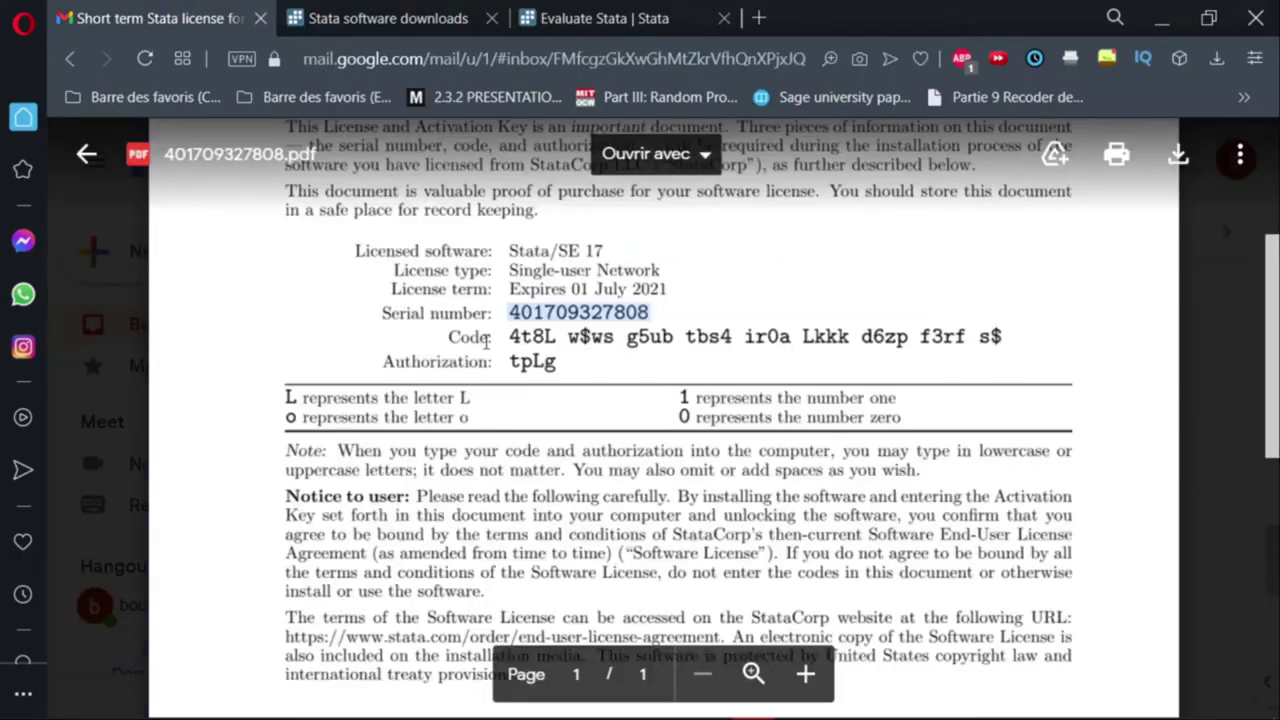
pyautogui.click(87, 155)
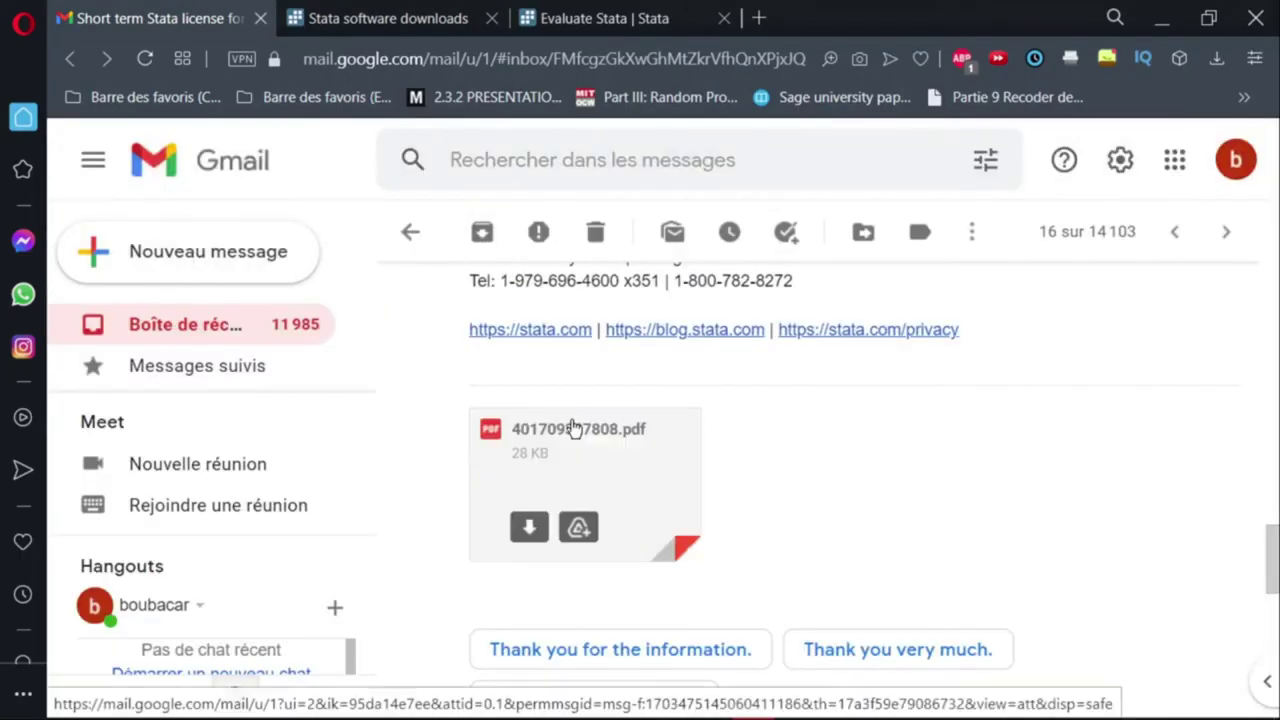
pyautogui.scroll(3, 578, 446)
pyautogui.scroll(1, 578, 446)
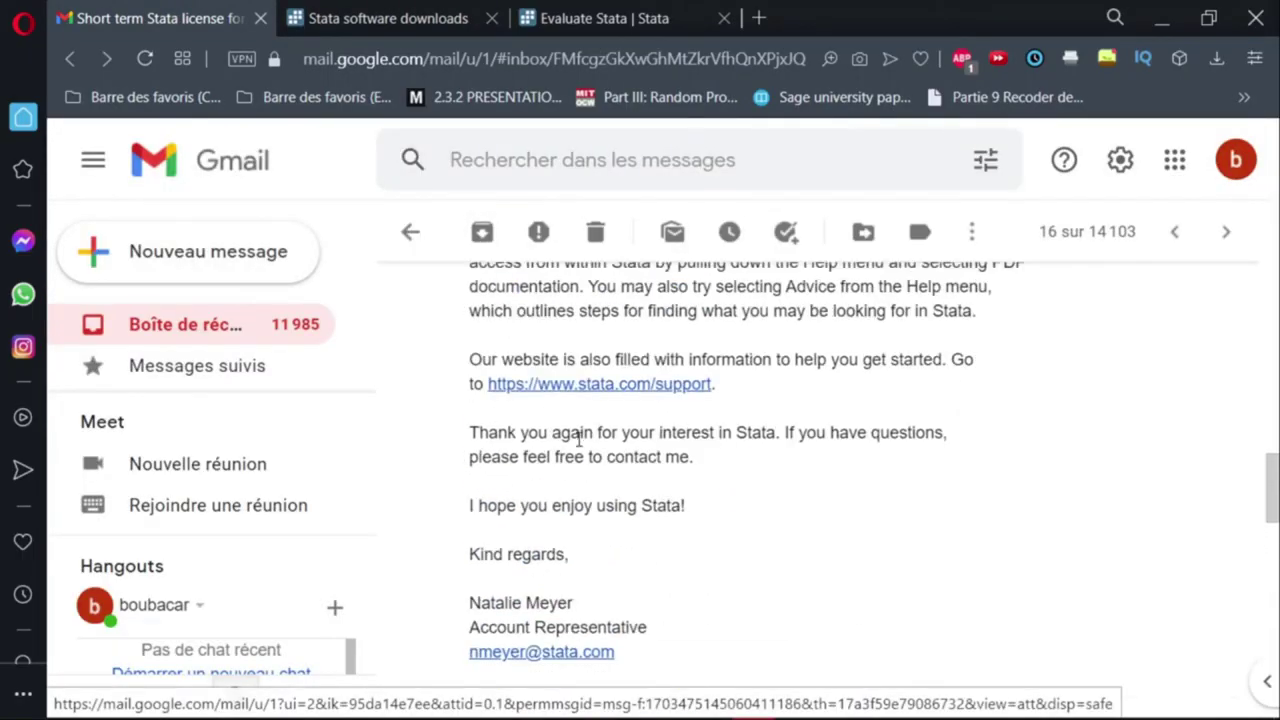
pyautogui.scroll(2, 592, 515)
pyautogui.scroll(3, 592, 512)
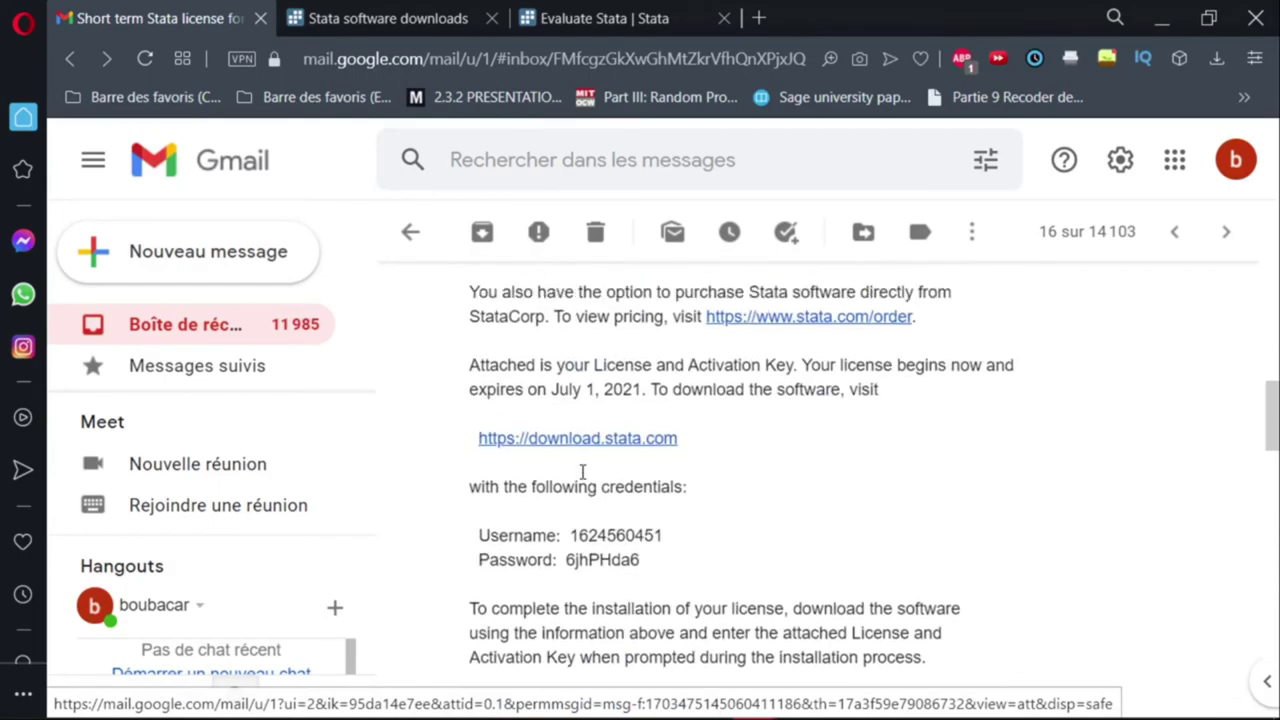
pyautogui.moveTo(568, 535); pyautogui.dragTo(677, 531)
# Copy the emailed username and paste it into the download login's Username field.
pyautogui.click(662, 490)
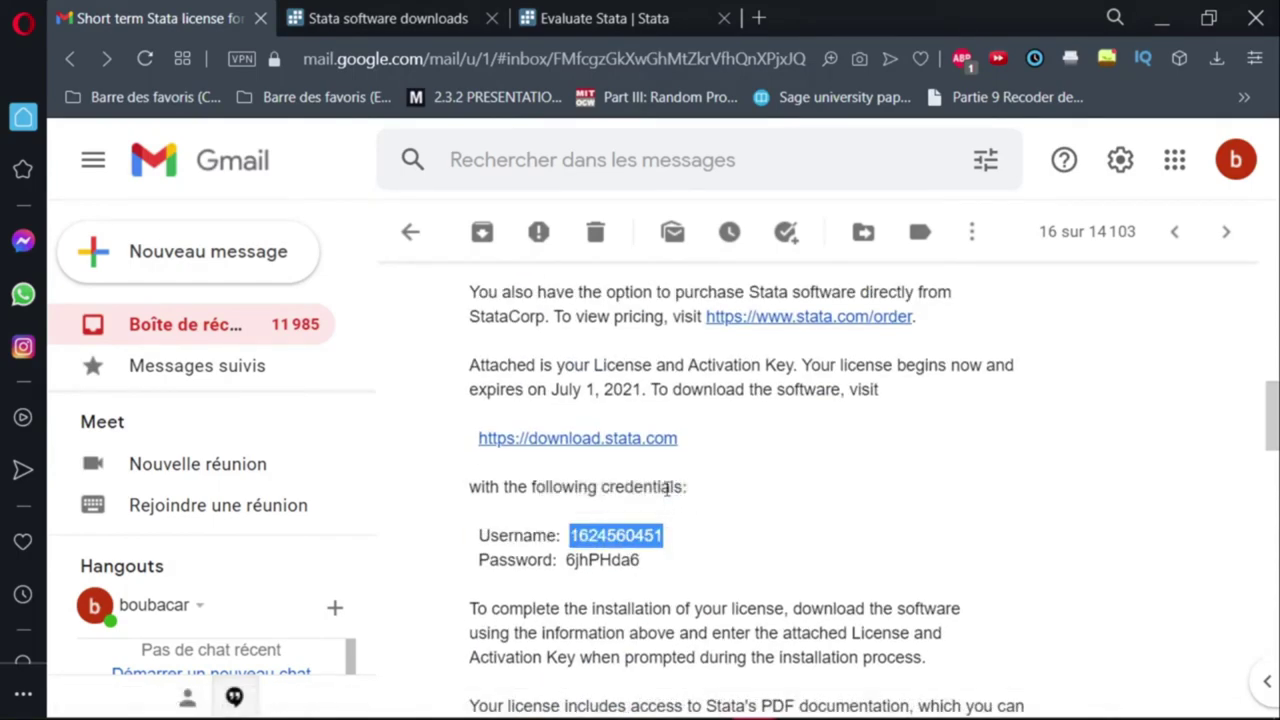
pyautogui.click(540, 14)
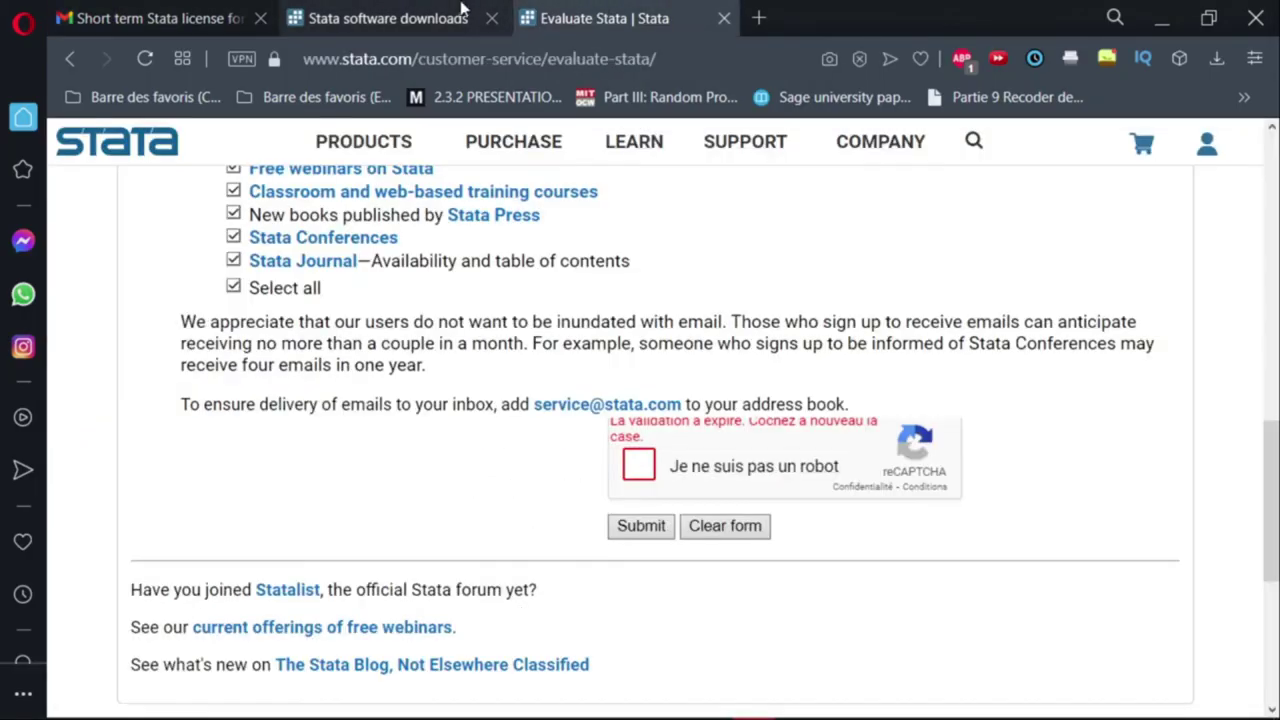
pyautogui.click(455, 14)
pyautogui.click(662, 407)
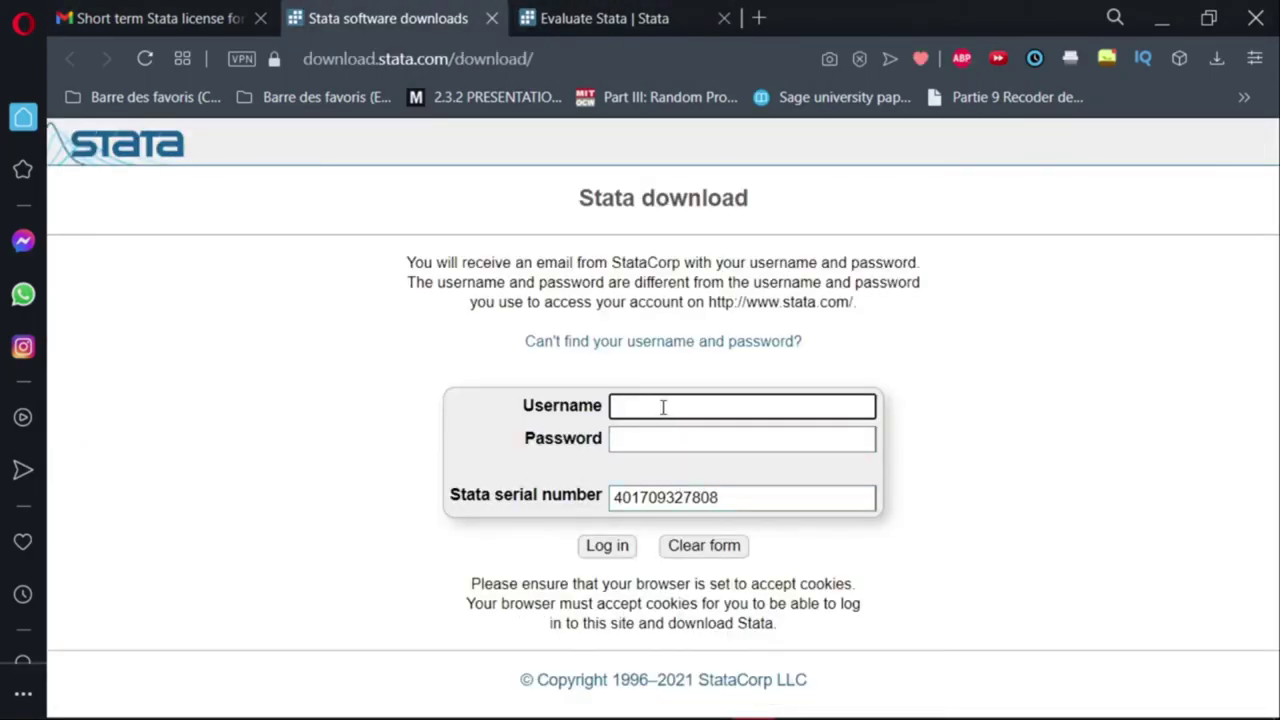
pyautogui.hotkey('ctrl', 'v')
# Copy the emailed password, paste it into the Password field, and log in.
pyautogui.click(645, 432)
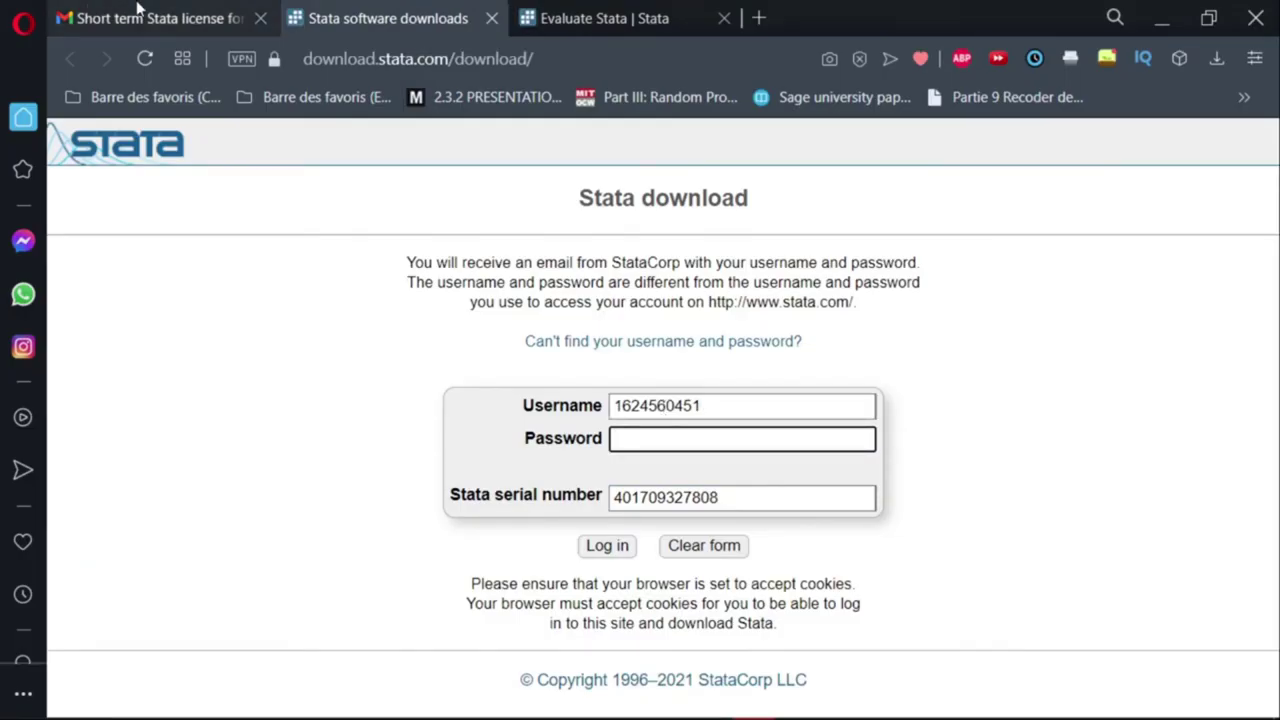
pyautogui.click(140, 9)
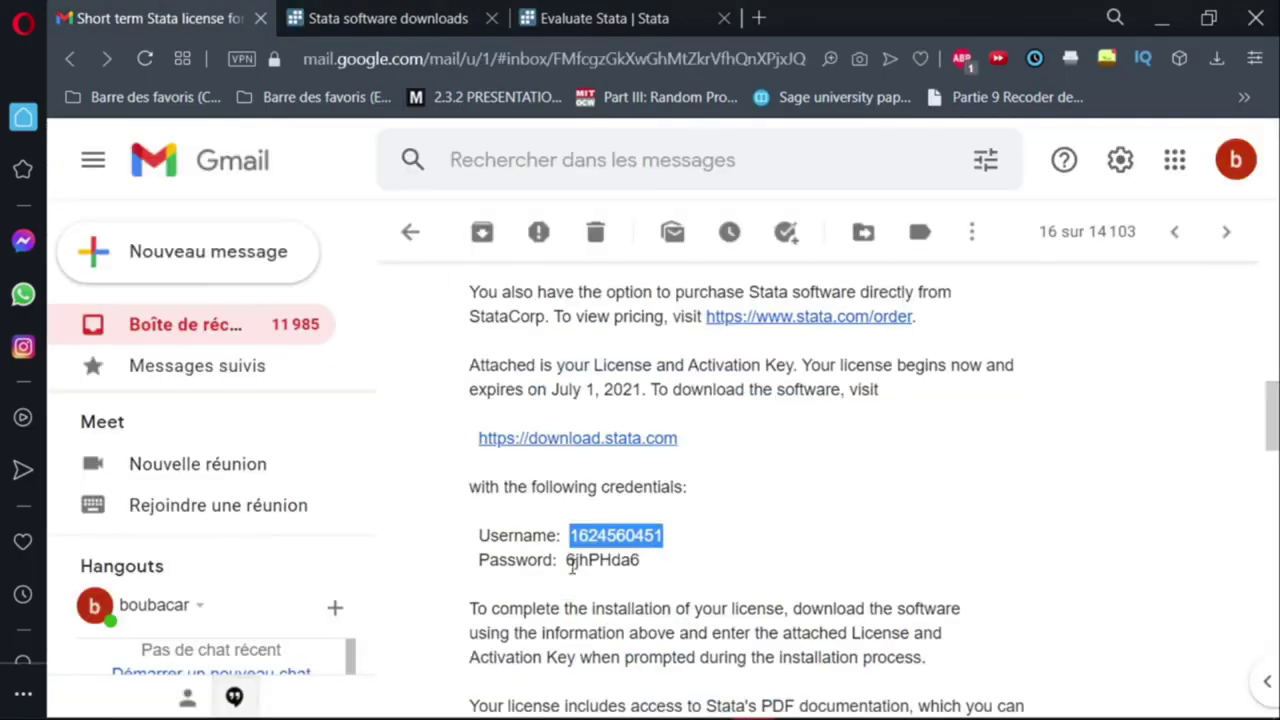
pyautogui.moveTo(567, 562); pyautogui.dragTo(648, 545)
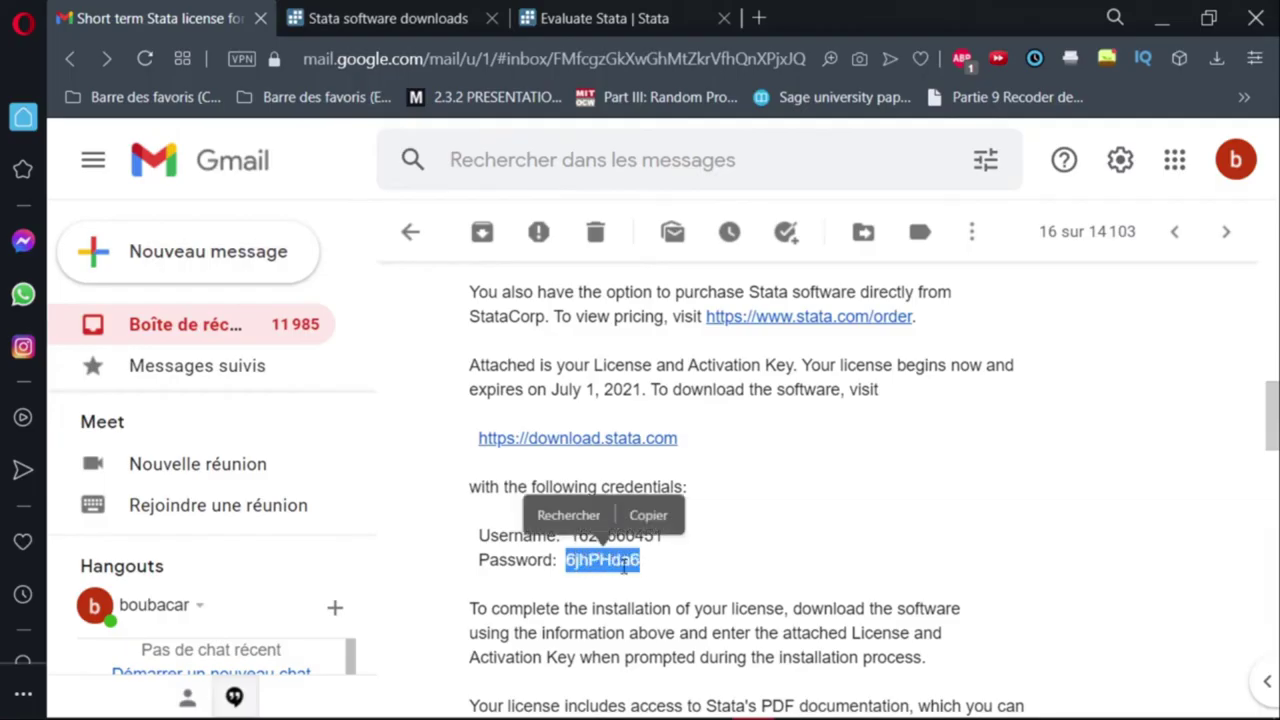
pyautogui.click(647, 516)
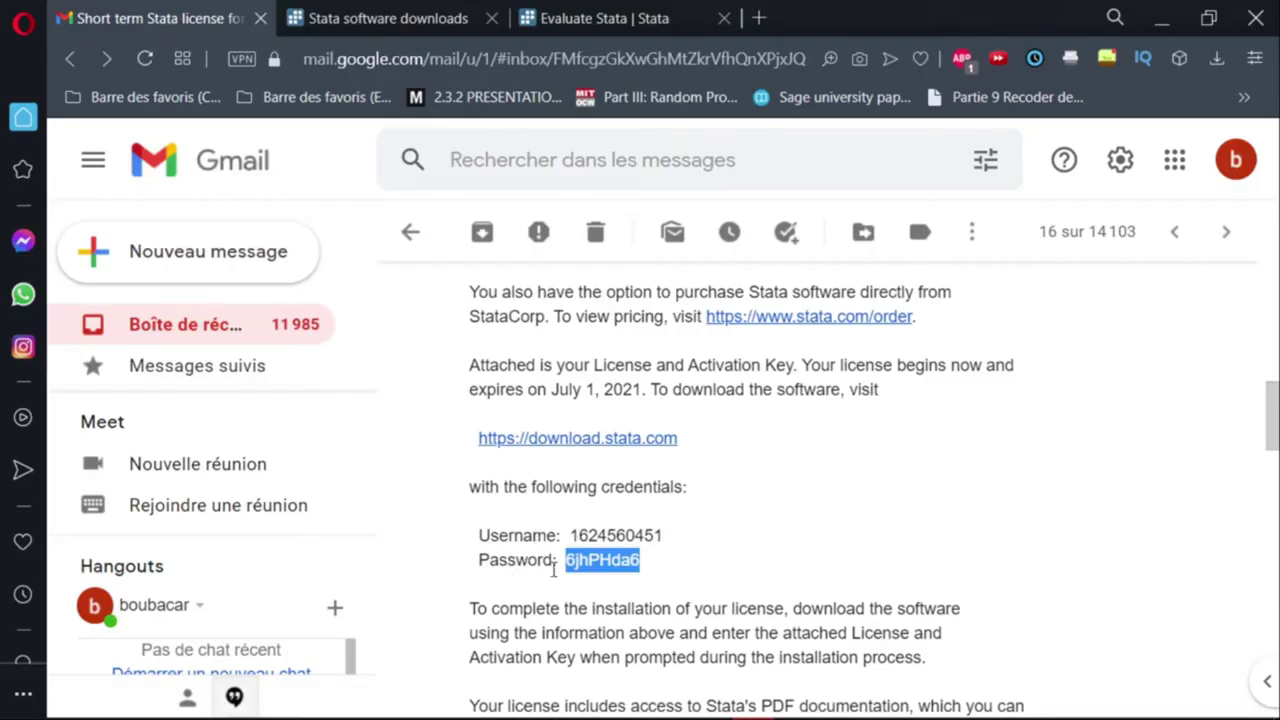
pyautogui.click(478, 27)
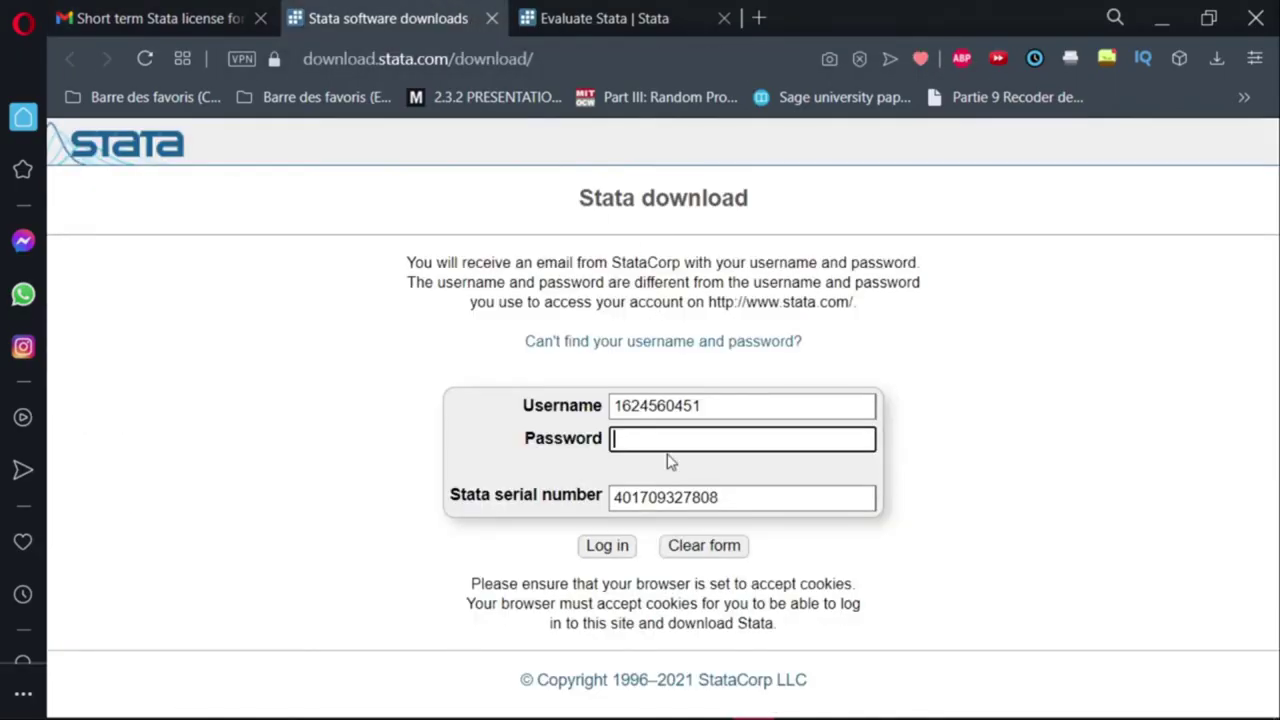
pyautogui.hotkey('ctrl', 'v')
pyautogui.click(604, 548)
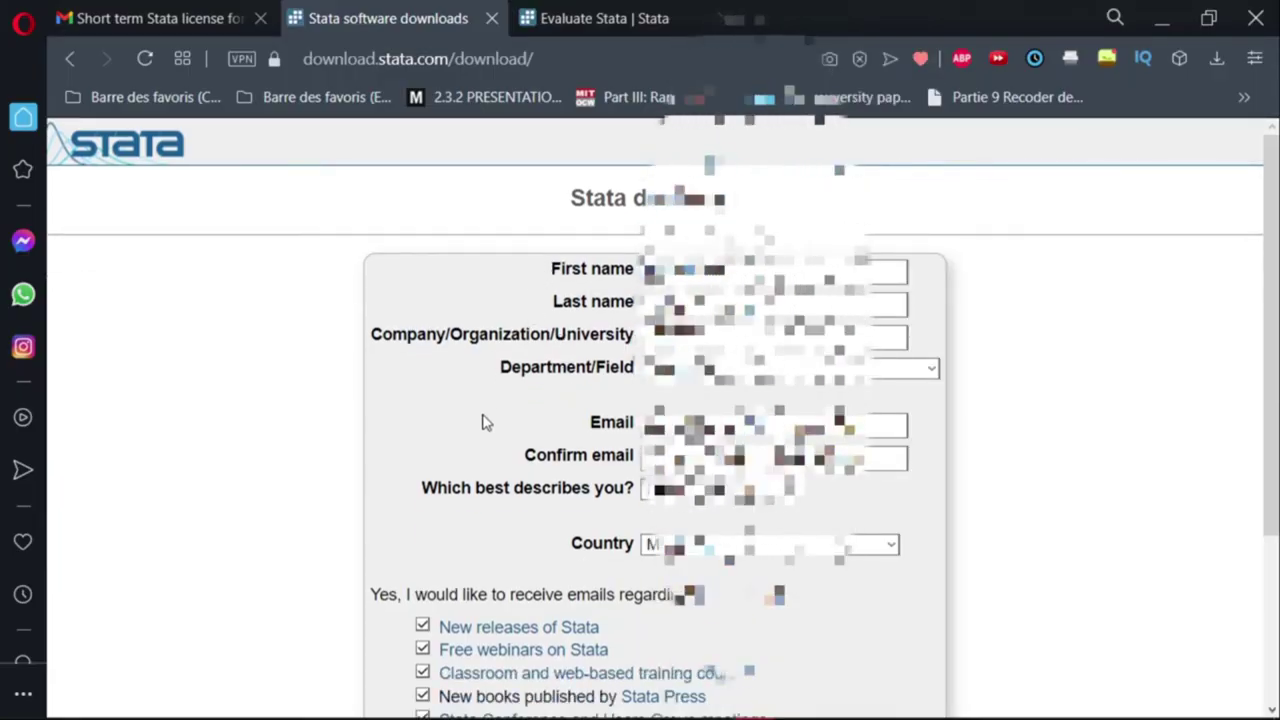
# Submit the prefilled registration form with name, organisation, email and country.
pyautogui.scroll(-2, 483, 422)
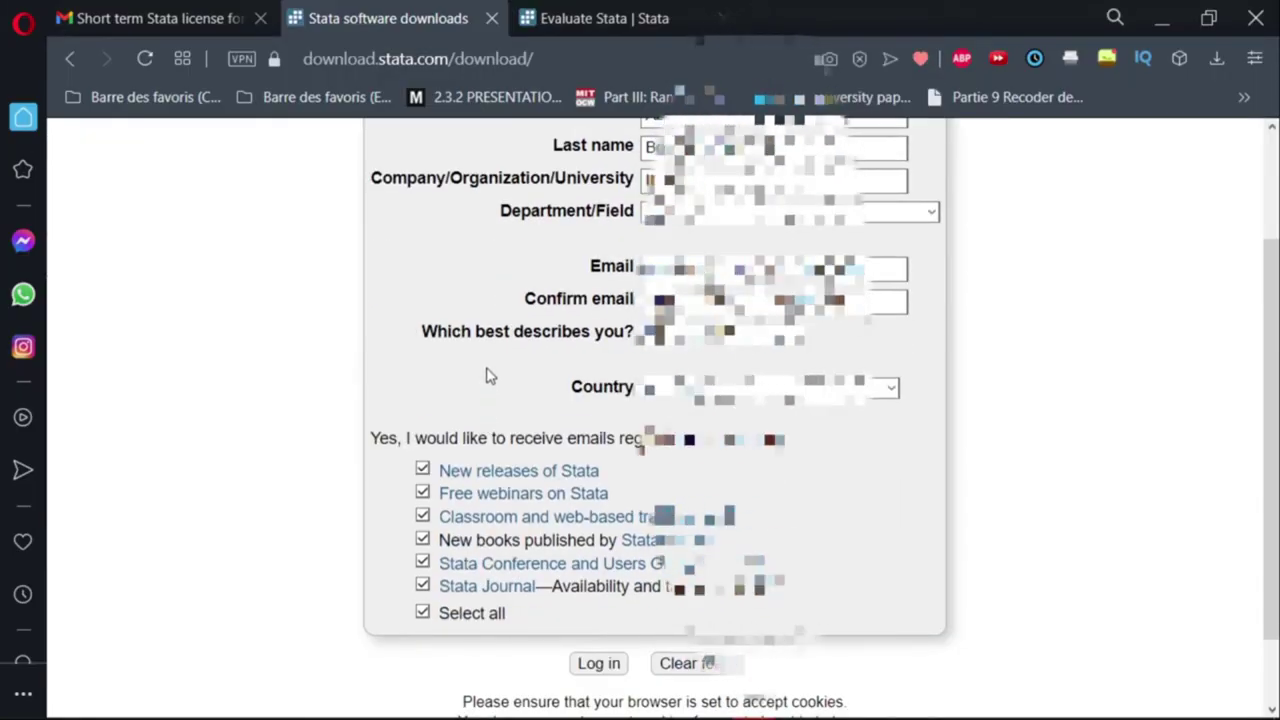
pyautogui.scroll(-1, 487, 365)
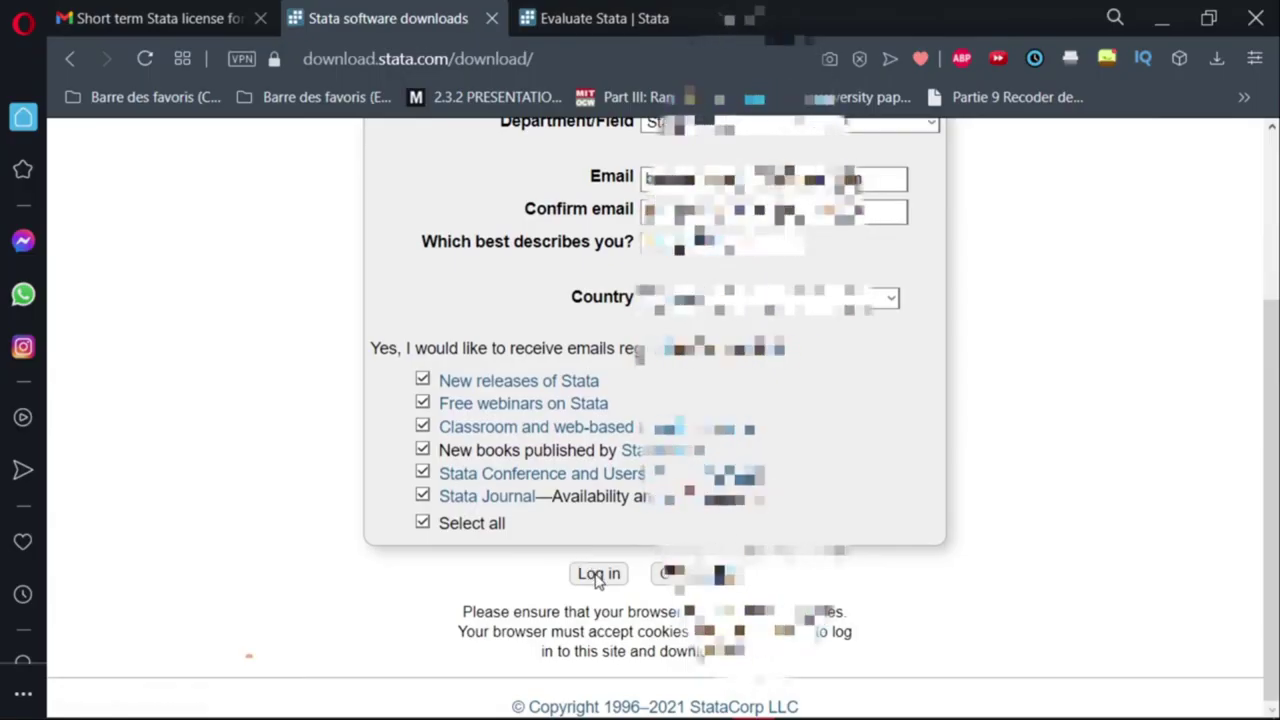
pyautogui.click(597, 574)
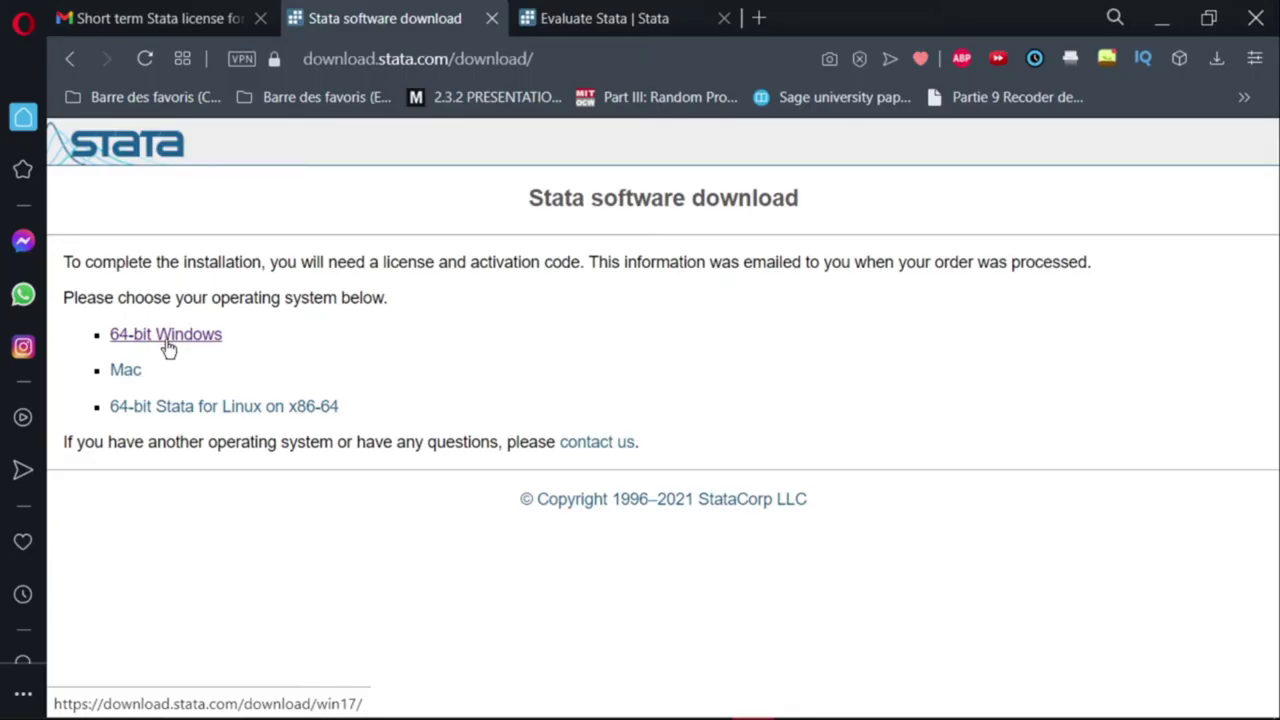
# Download SetupStata17.exe for 64-bit Windows and save it into the Apps setup folder.
pyautogui.click(168, 340)
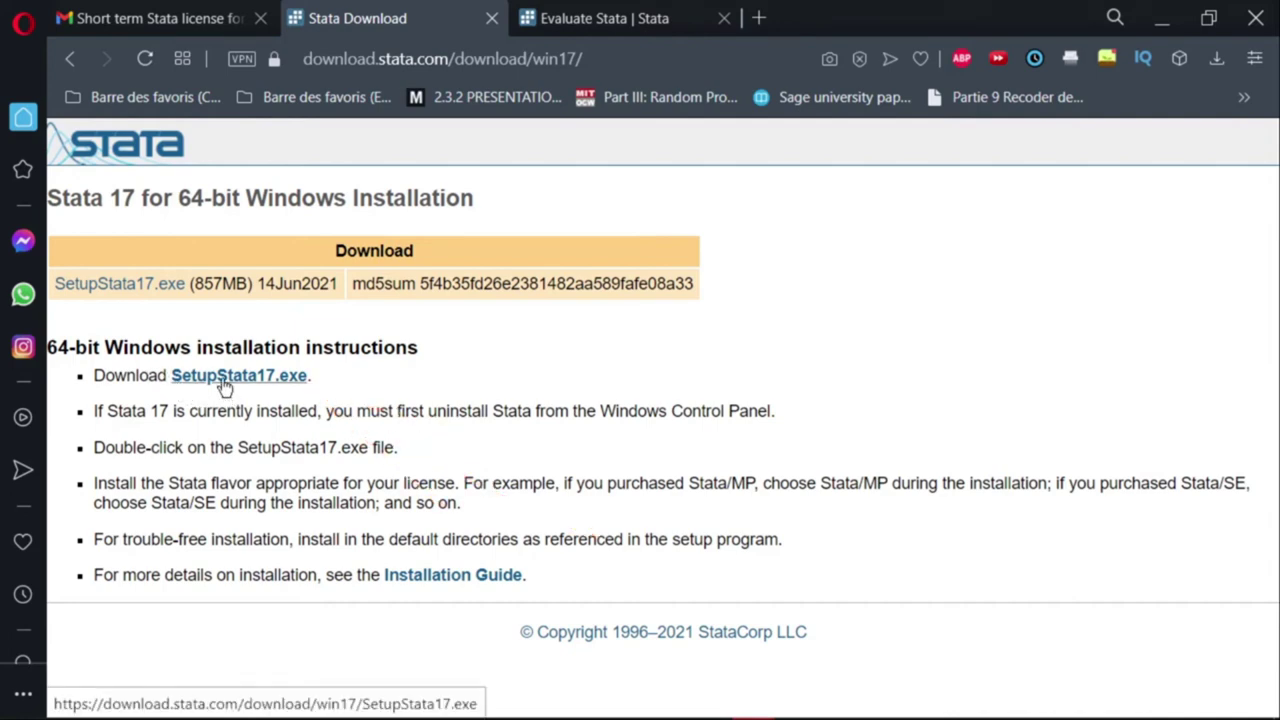
pyautogui.click(224, 380)
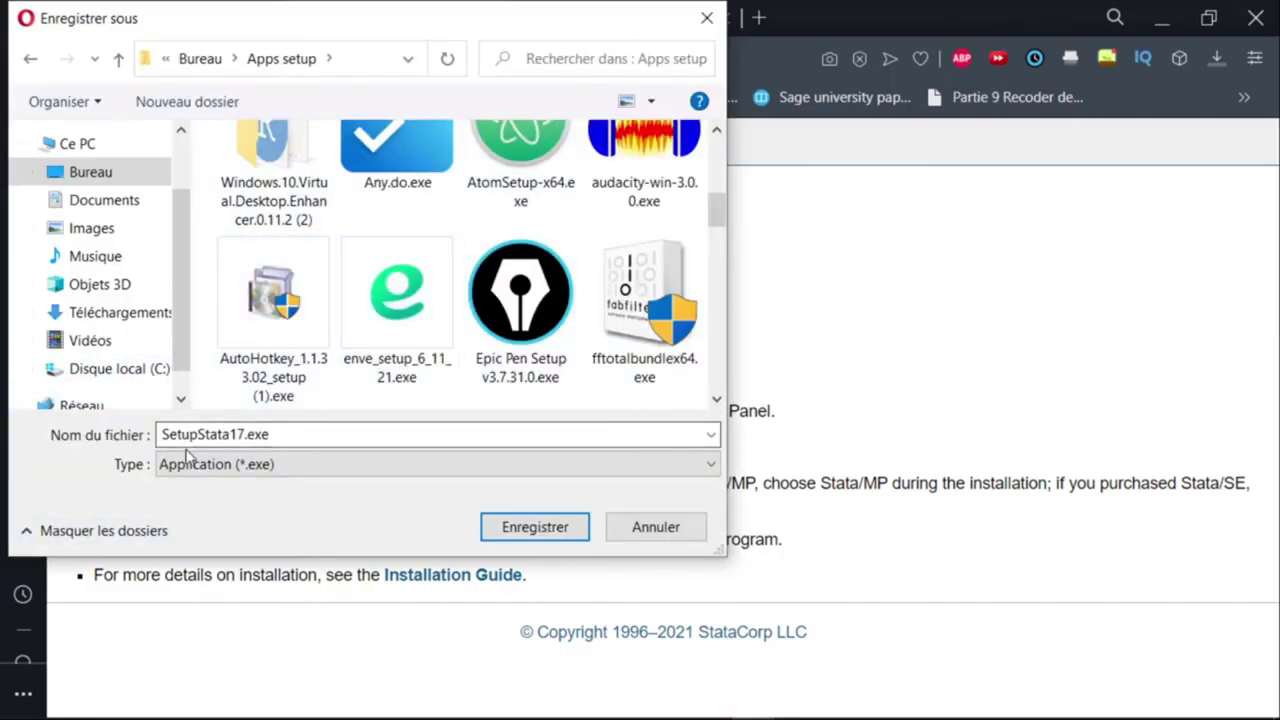
pyautogui.click(532, 536)
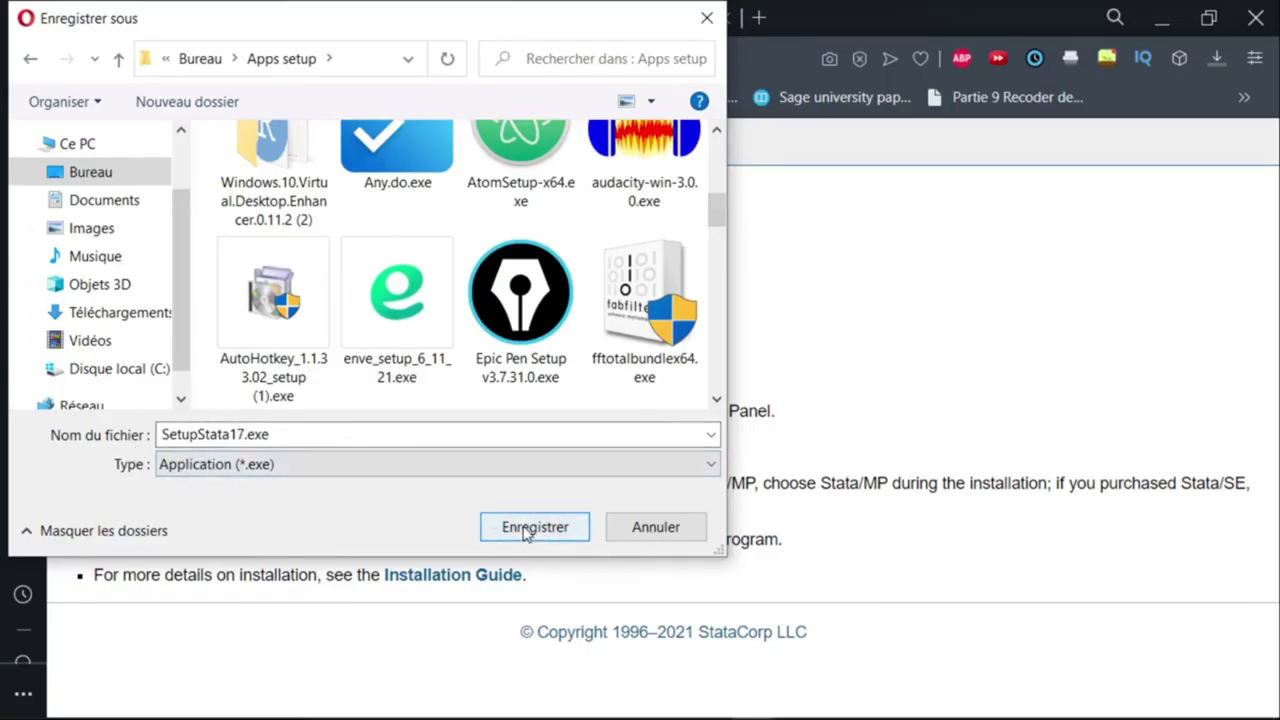
pyautogui.click(527, 532)
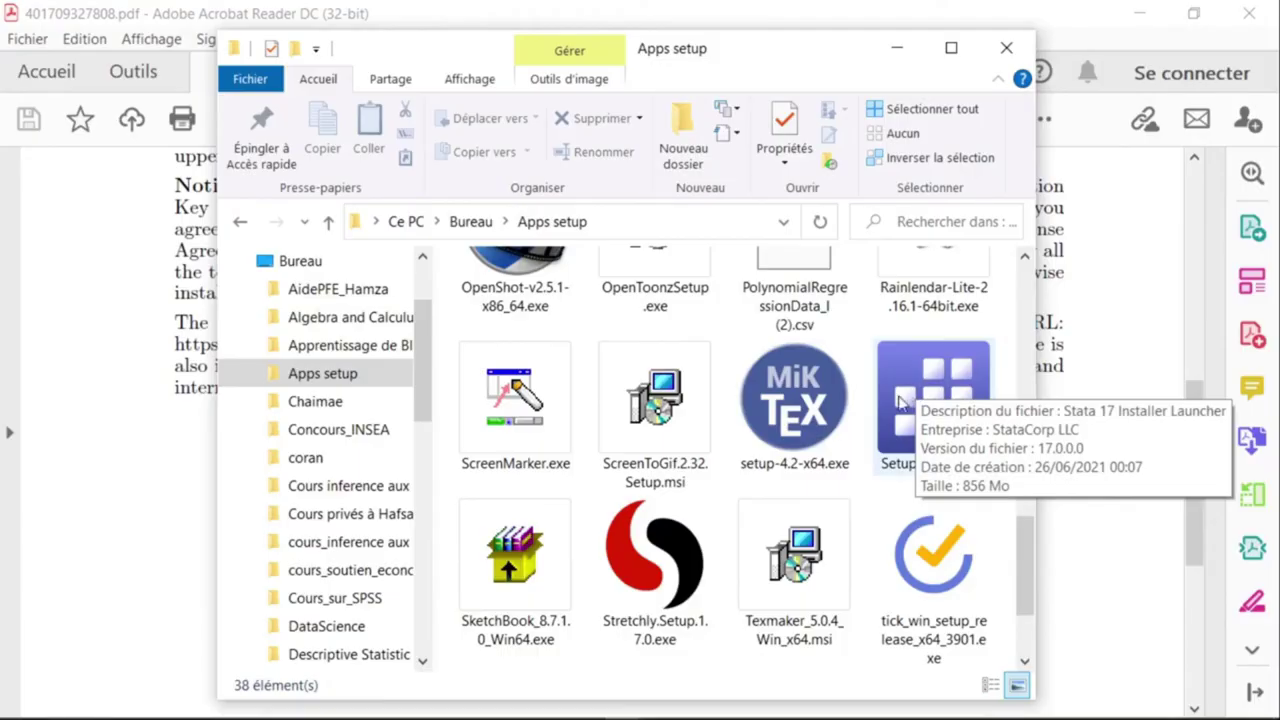
# Launch SetupStata17.exe from the Apps setup folder.
pyautogui.click(906, 392)
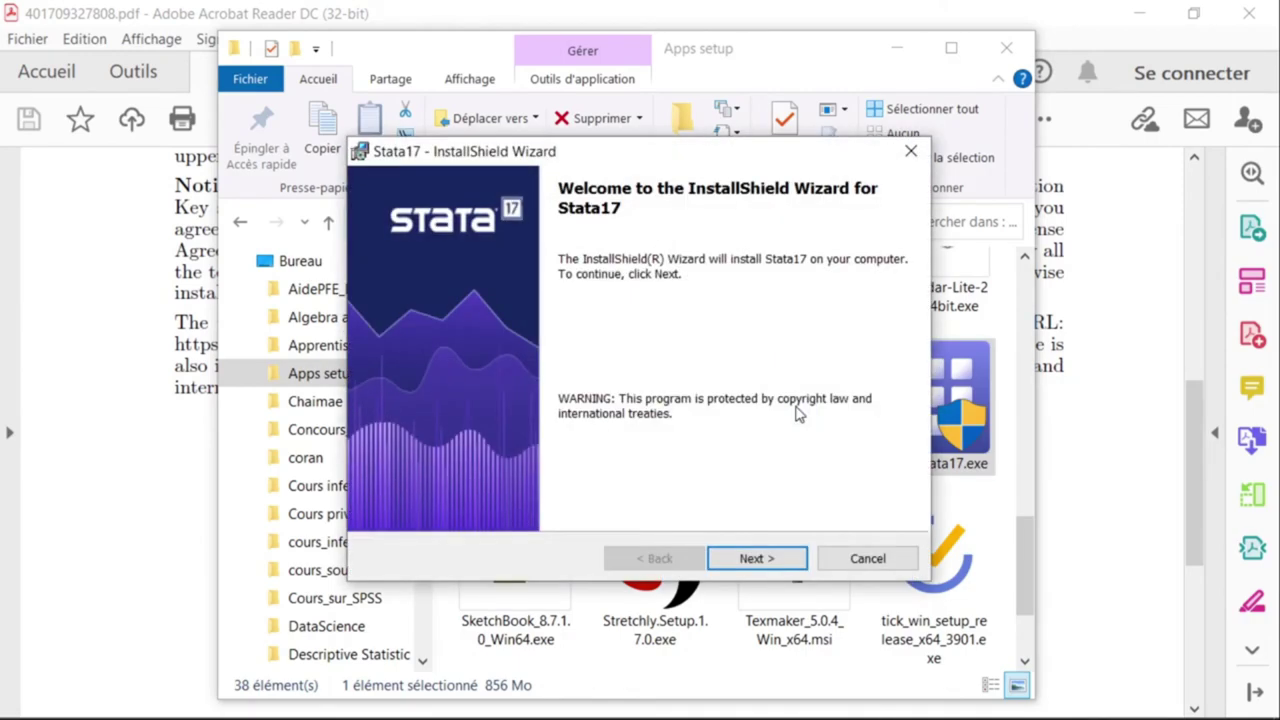
# Accept the Stata17 licence terms and choose installation 'Only for me'.
pyautogui.click(752, 560)
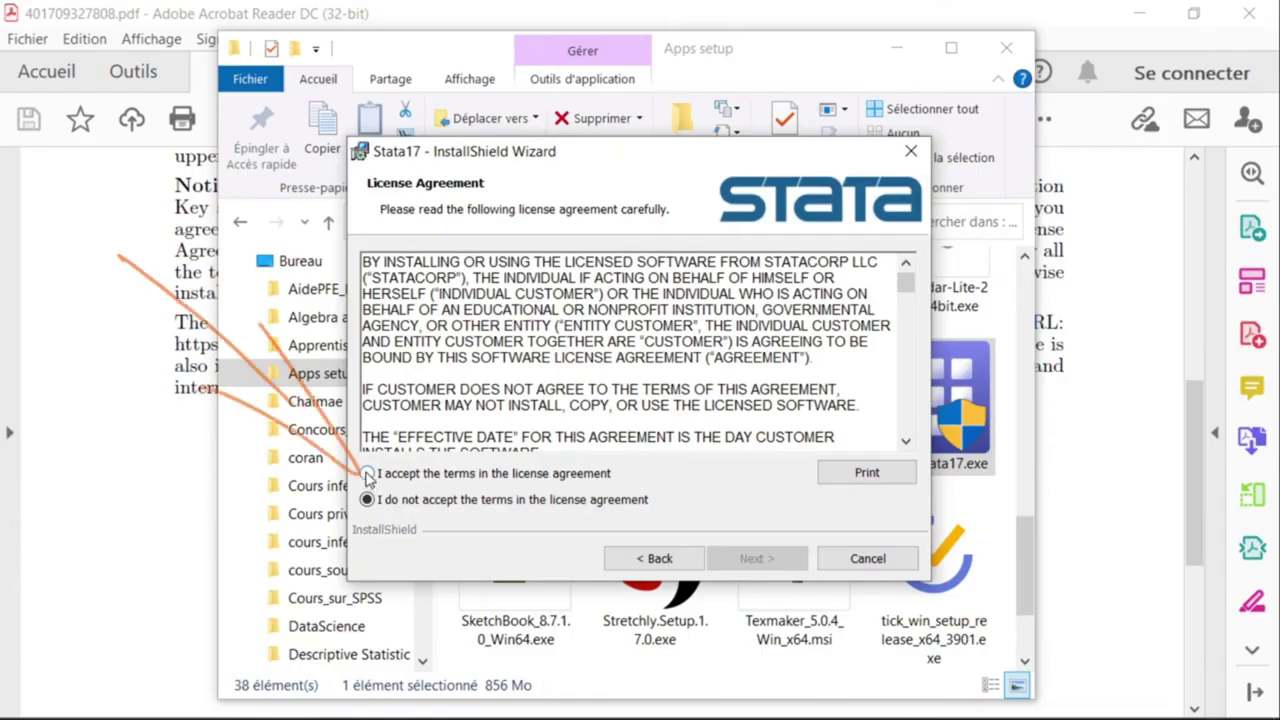
pyautogui.click(368, 476)
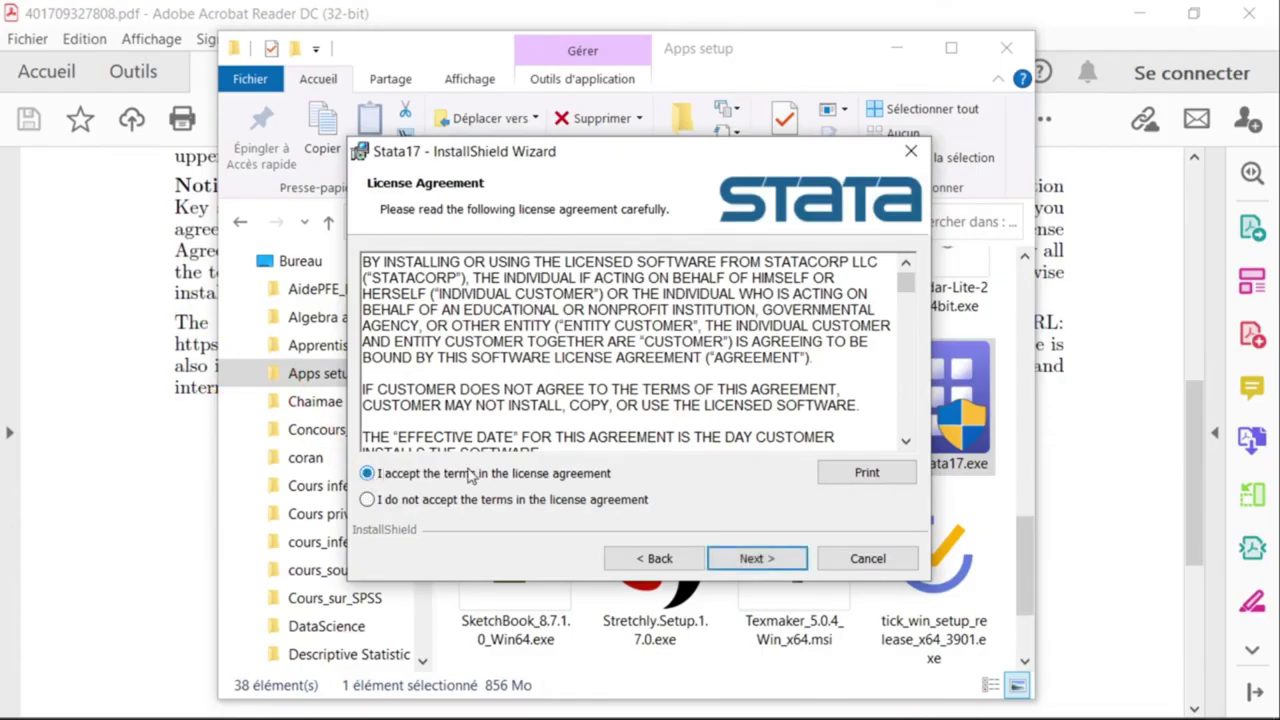
pyautogui.click(748, 560)
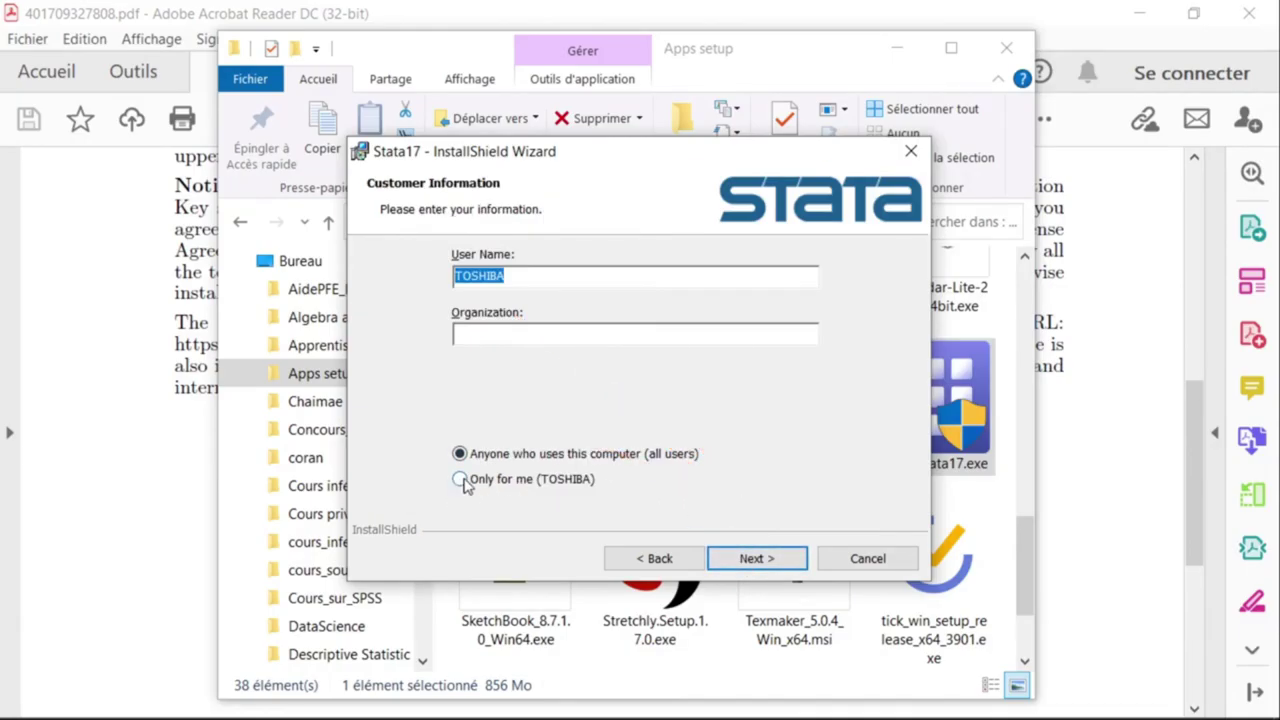
pyautogui.click(459, 479)
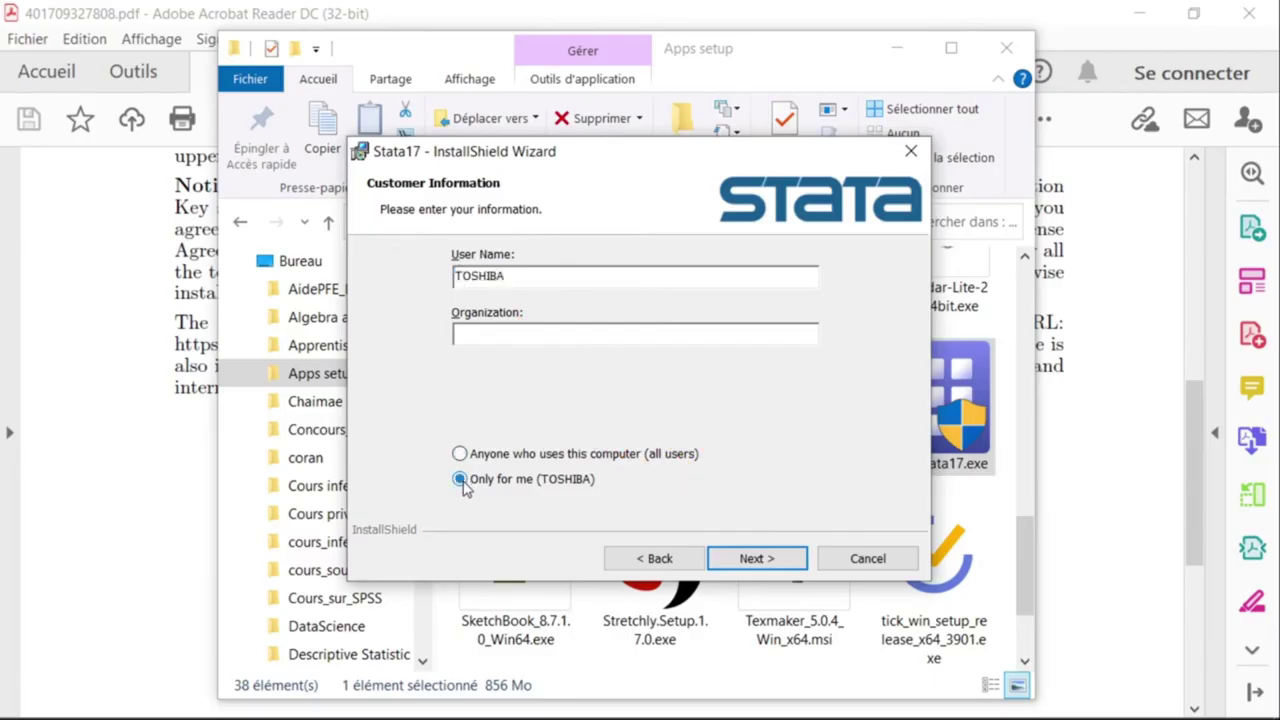
pyautogui.click(760, 559)
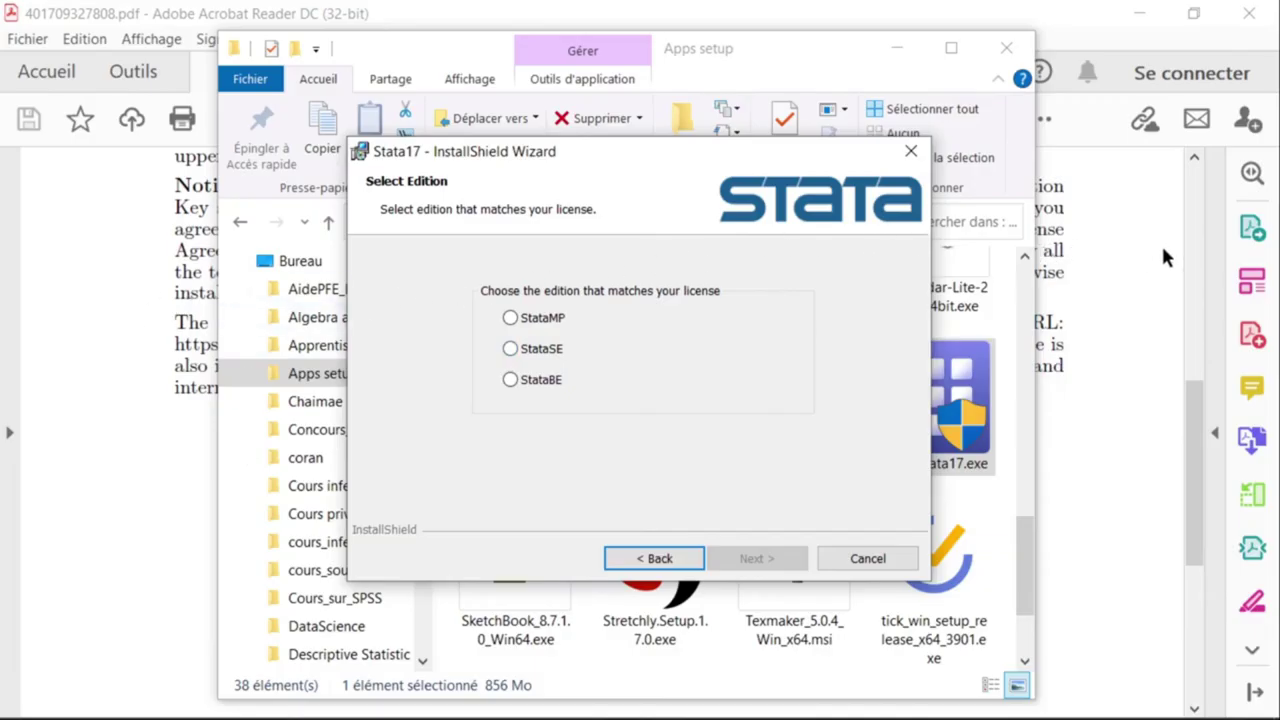
# Confirm in the licence PDF that the licensed edition is Stata/SE 17.
pyautogui.click(1104, 254)
pyautogui.scroll(1, 1097, 255)
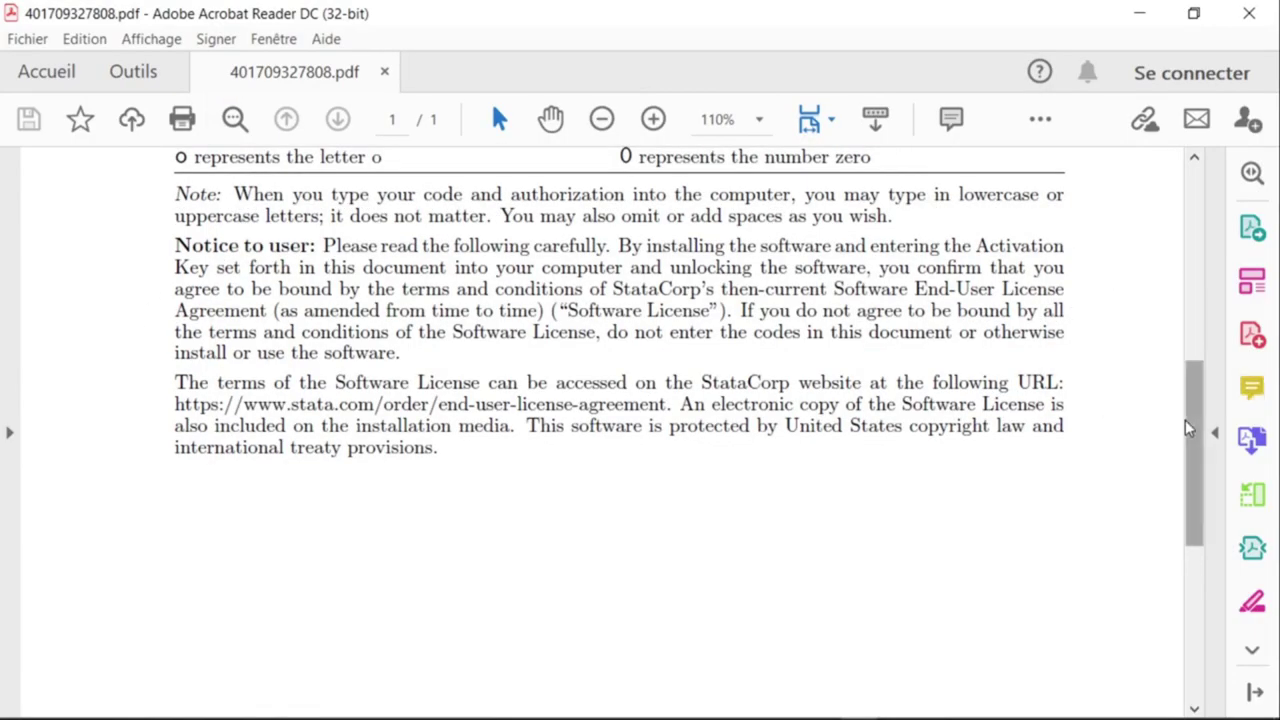
pyautogui.moveTo(1187, 428); pyautogui.dragTo(1157, 223)
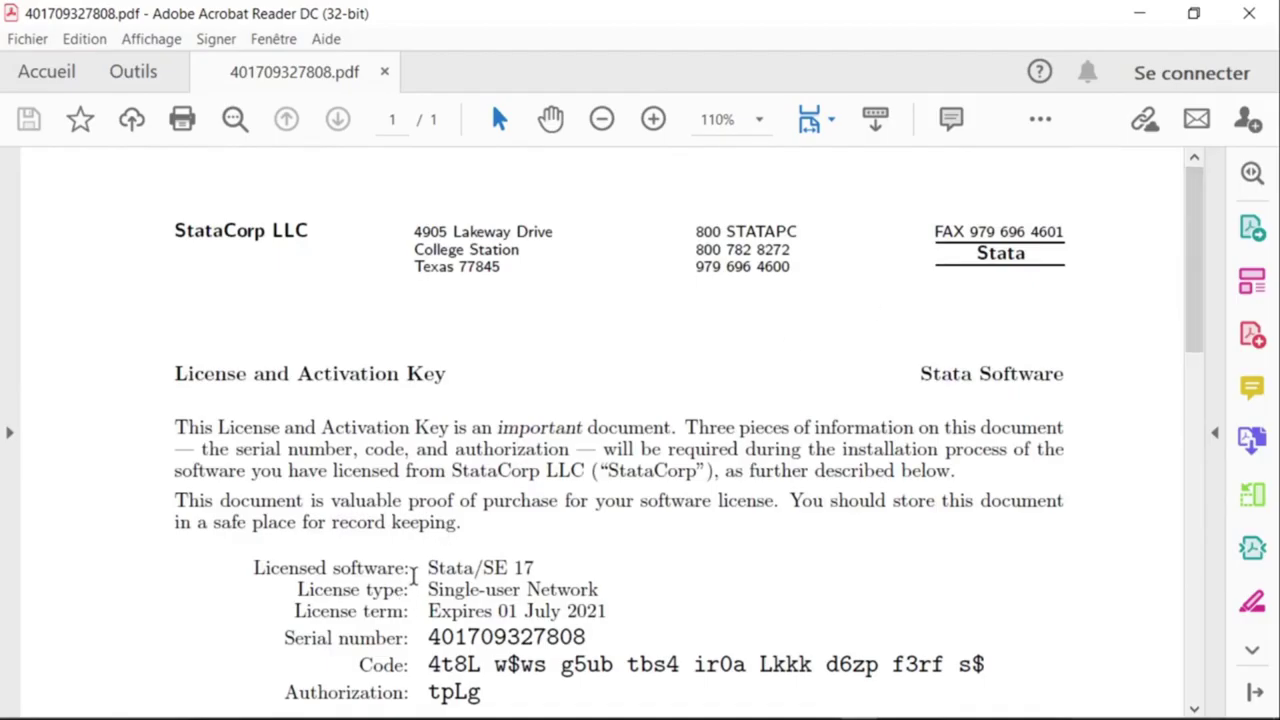
pyautogui.moveTo(256, 568); pyautogui.dragTo(548, 563)
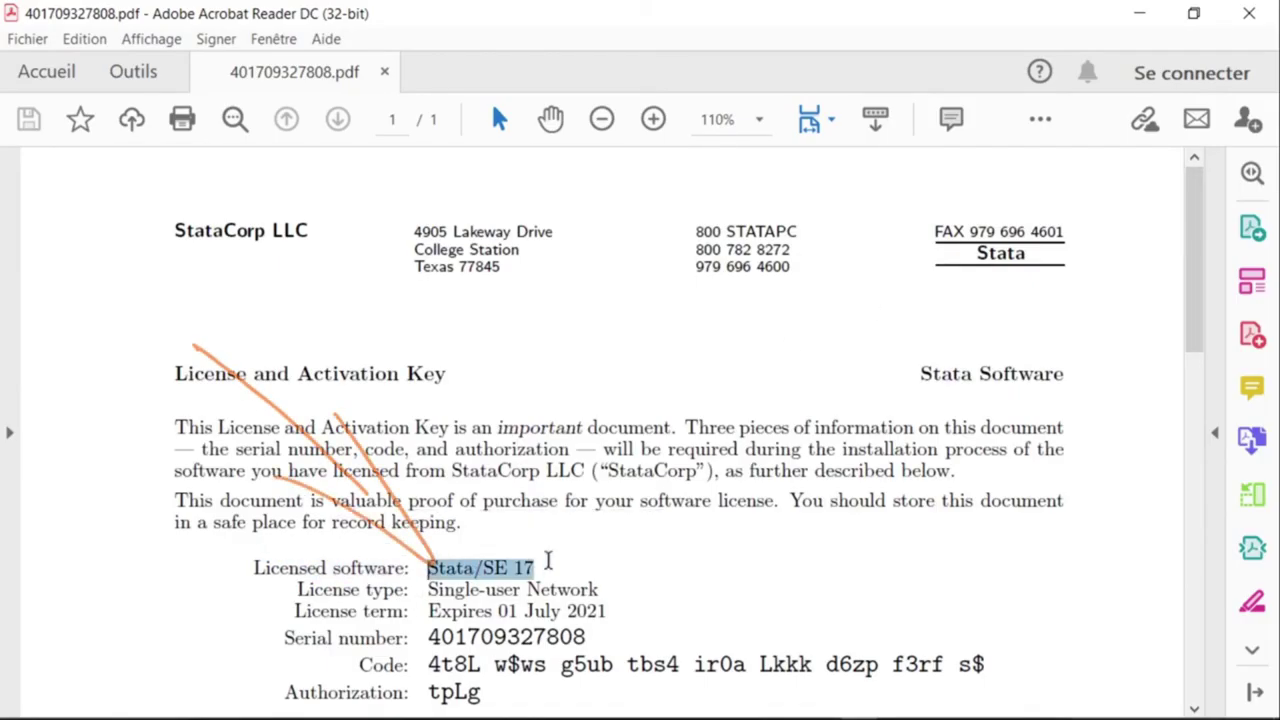
pyautogui.hotkey('alt', 'Tab')
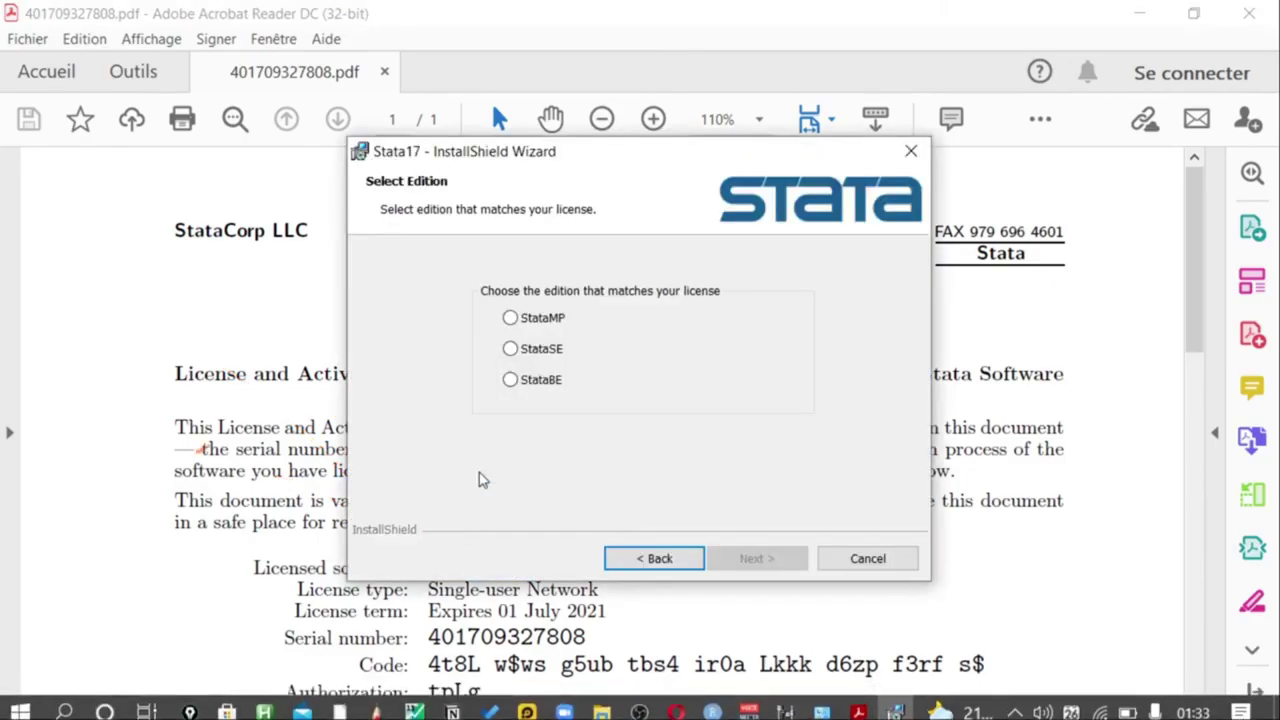
# Select StataSE, keep the default C:\Program Files\Stata17\ folder and working directory, and install.
pyautogui.click(511, 348)
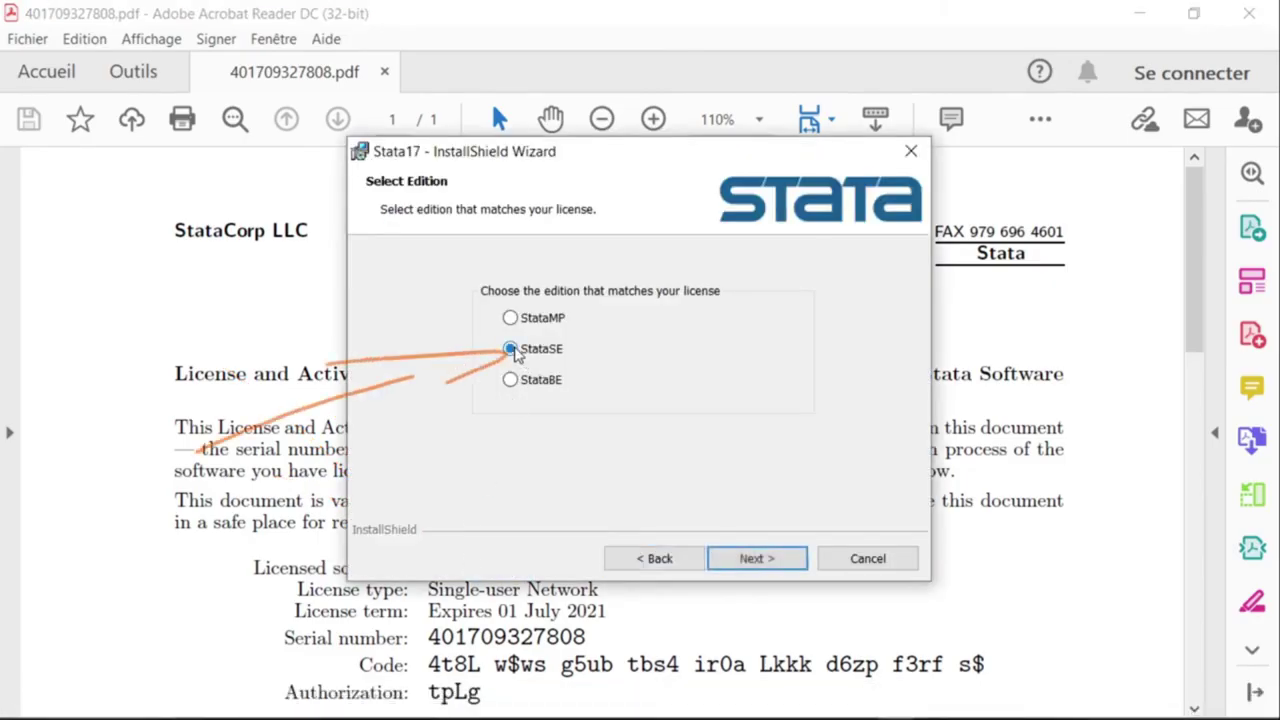
pyautogui.click(757, 561)
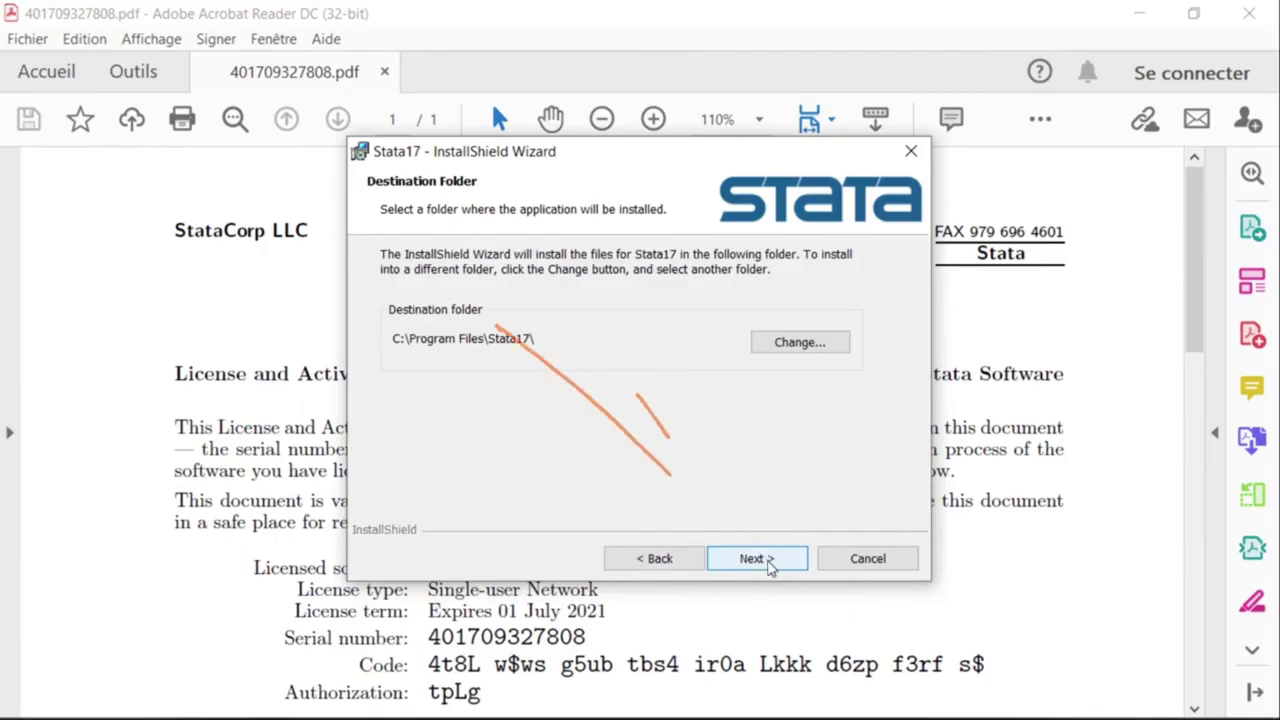
pyautogui.click(760, 559)
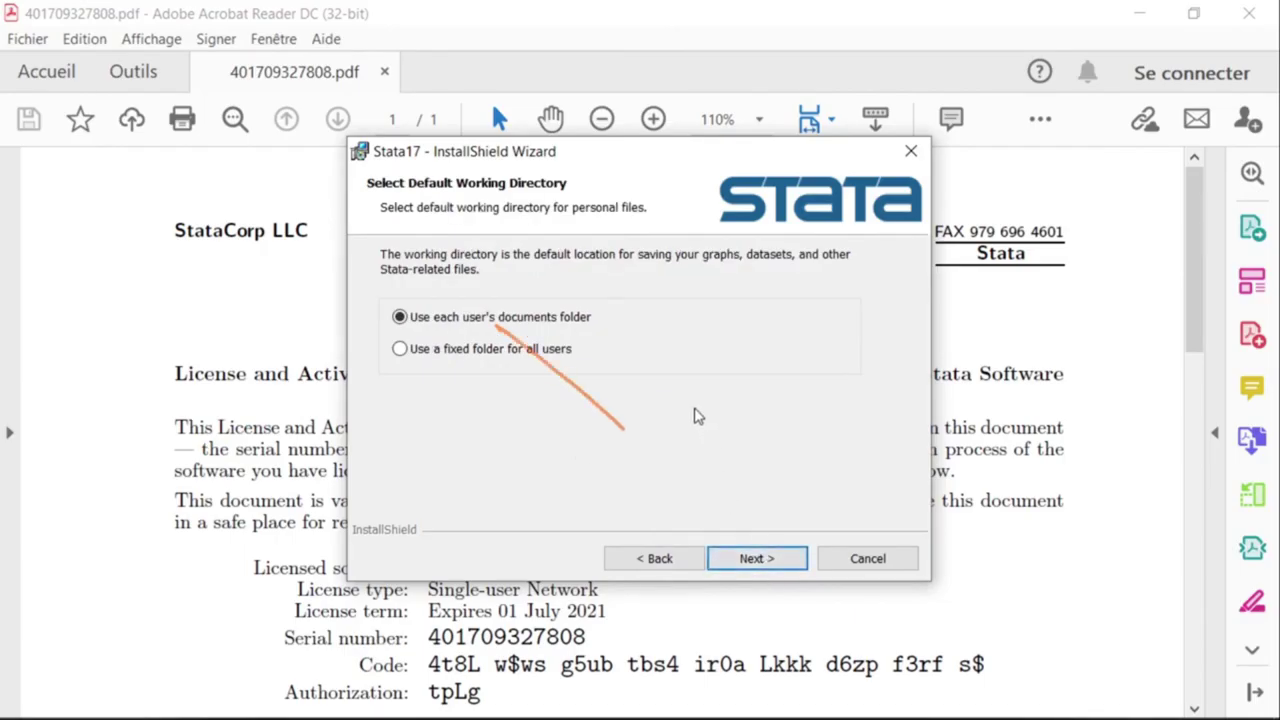
pyautogui.click(757, 561)
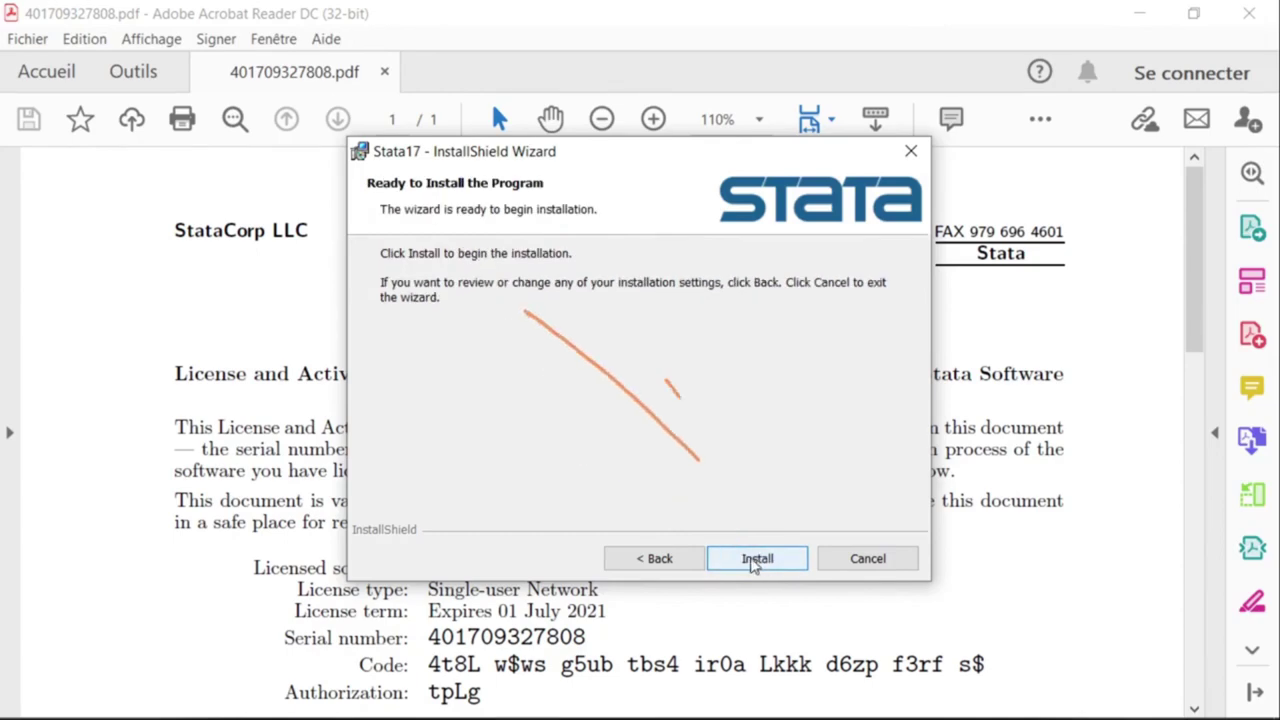
pyautogui.click(757, 561)
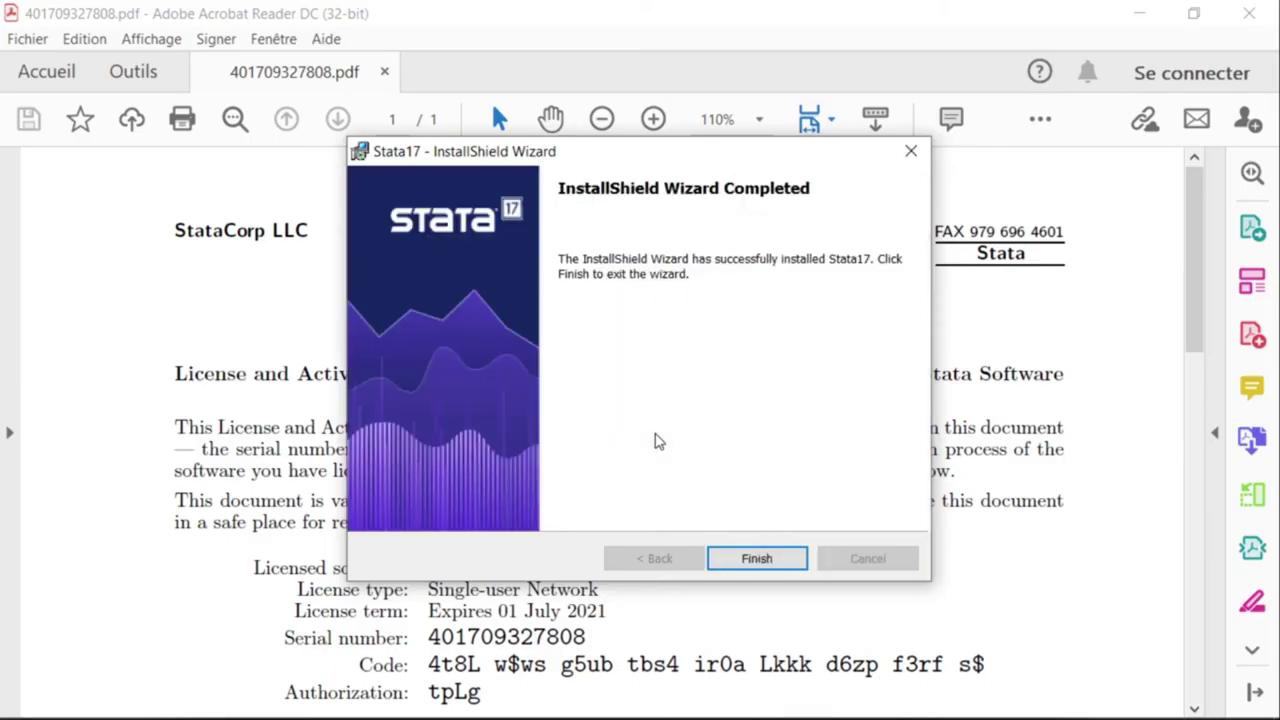
# Close the completed Stata17 InstallShield Wizard with Finish.
pyautogui.click(757, 561)
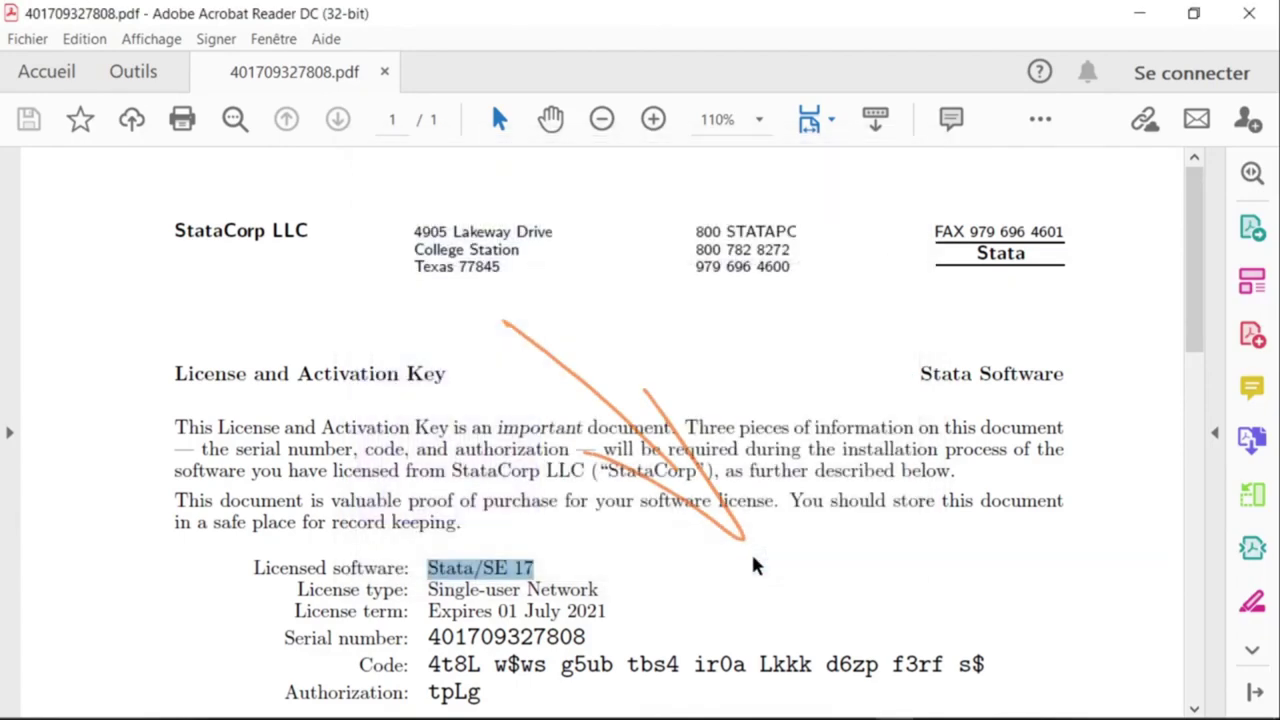
# Launch Stata/SE 17 (64-bit) from the Start menu's Recently added list.
pyautogui.click(20, 702)
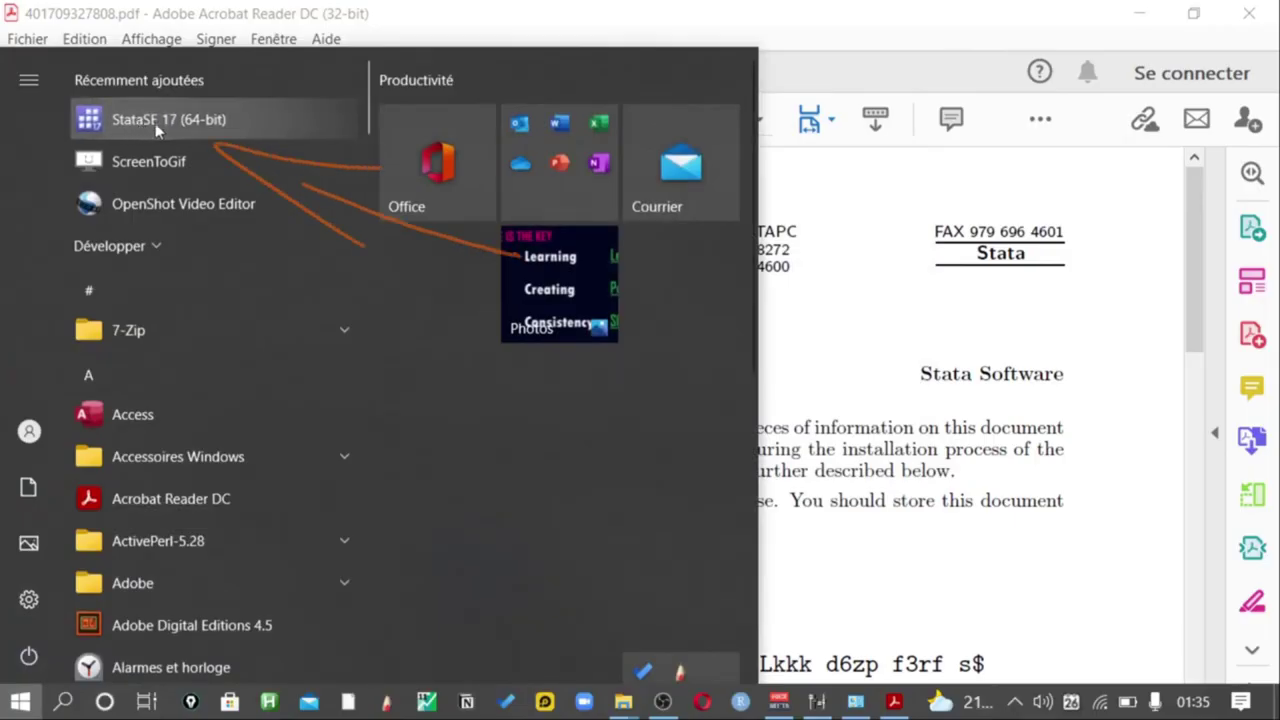
pyautogui.click(772, 249)
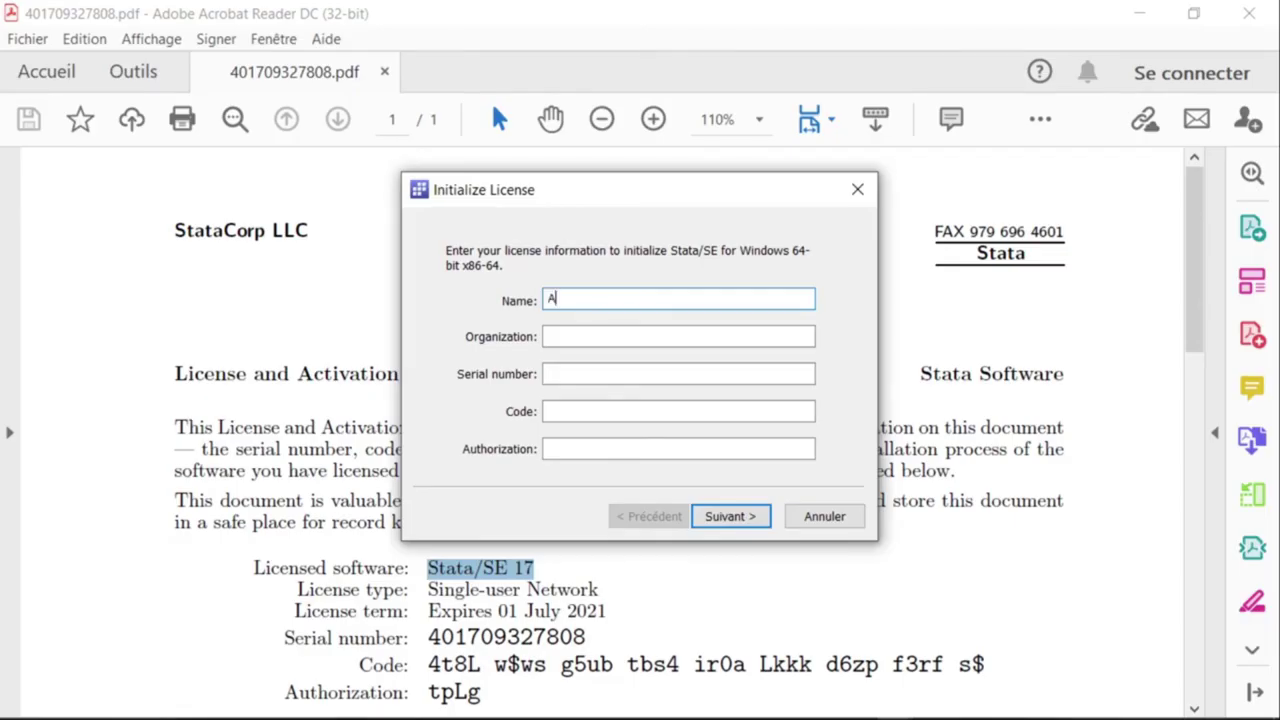
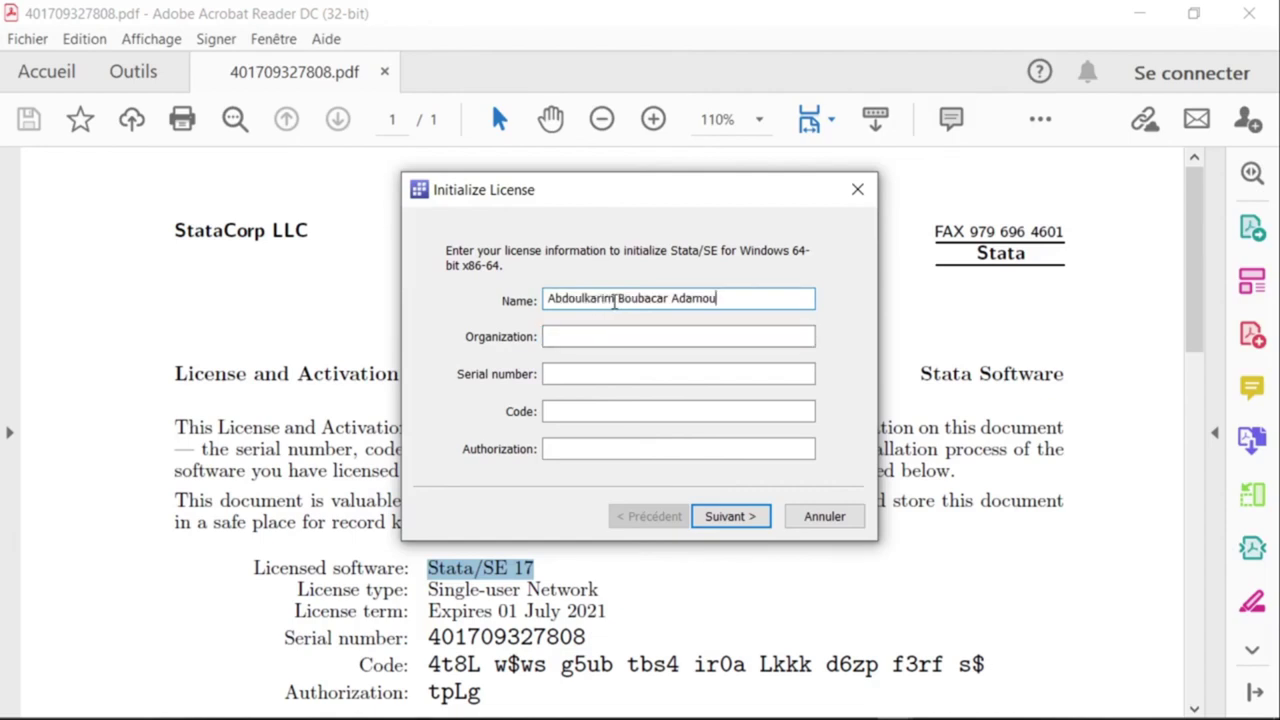
# Paste the licensee's full name into Name and move down to the Serial number field.
pyautogui.click(577, 339)
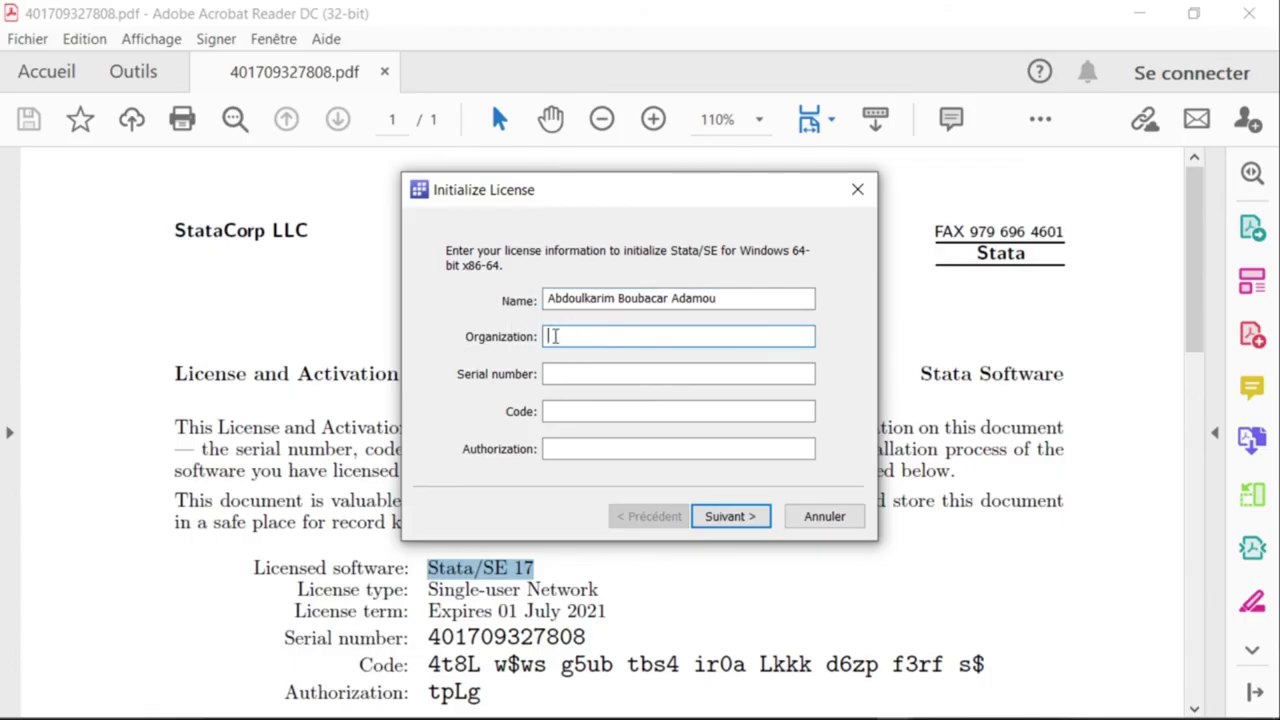
pyautogui.click(563, 372)
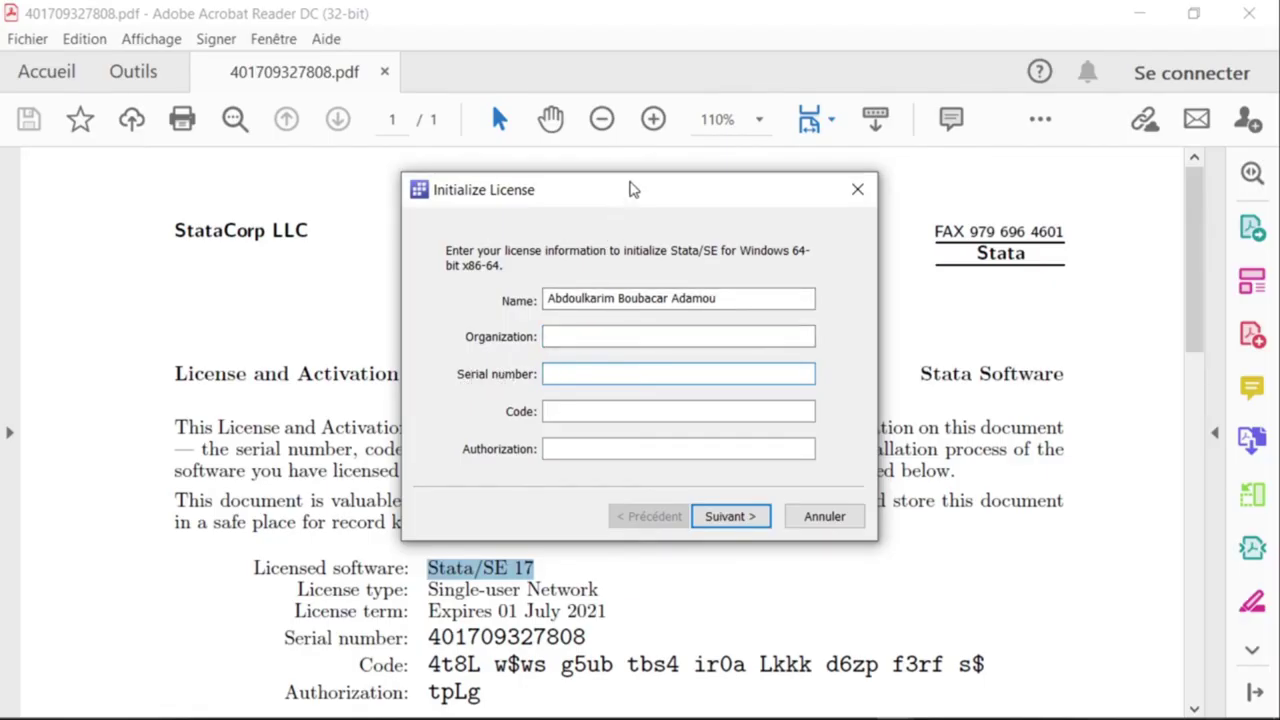
# Select the serial number in the licence PDF and copy it with Copier.
pyautogui.click(155, 372)
pyautogui.scroll(-3, 367, 545)
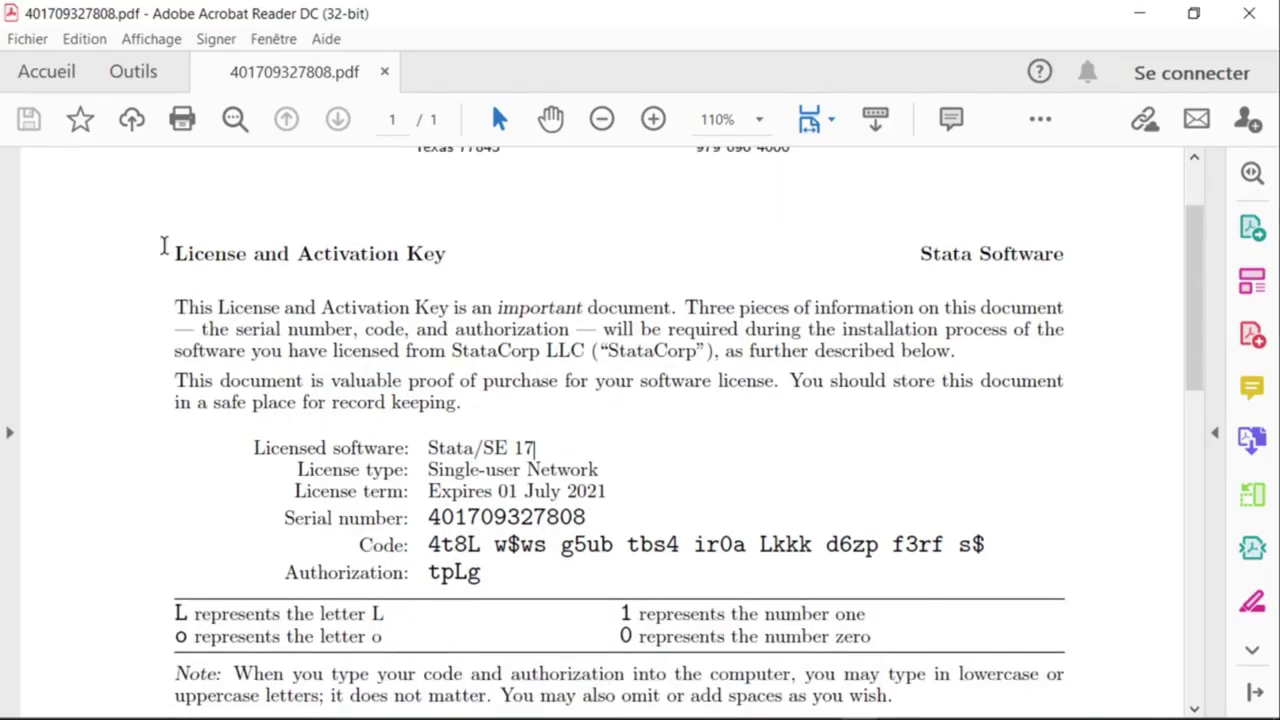
pyautogui.scroll(1, 170, 205)
pyautogui.scroll(-1, 168, 350)
pyautogui.moveTo(430, 524); pyautogui.dragTo(586, 544)
pyautogui.click(558, 517)
pyautogui.moveTo(427, 517); pyautogui.dragTo(591, 523)
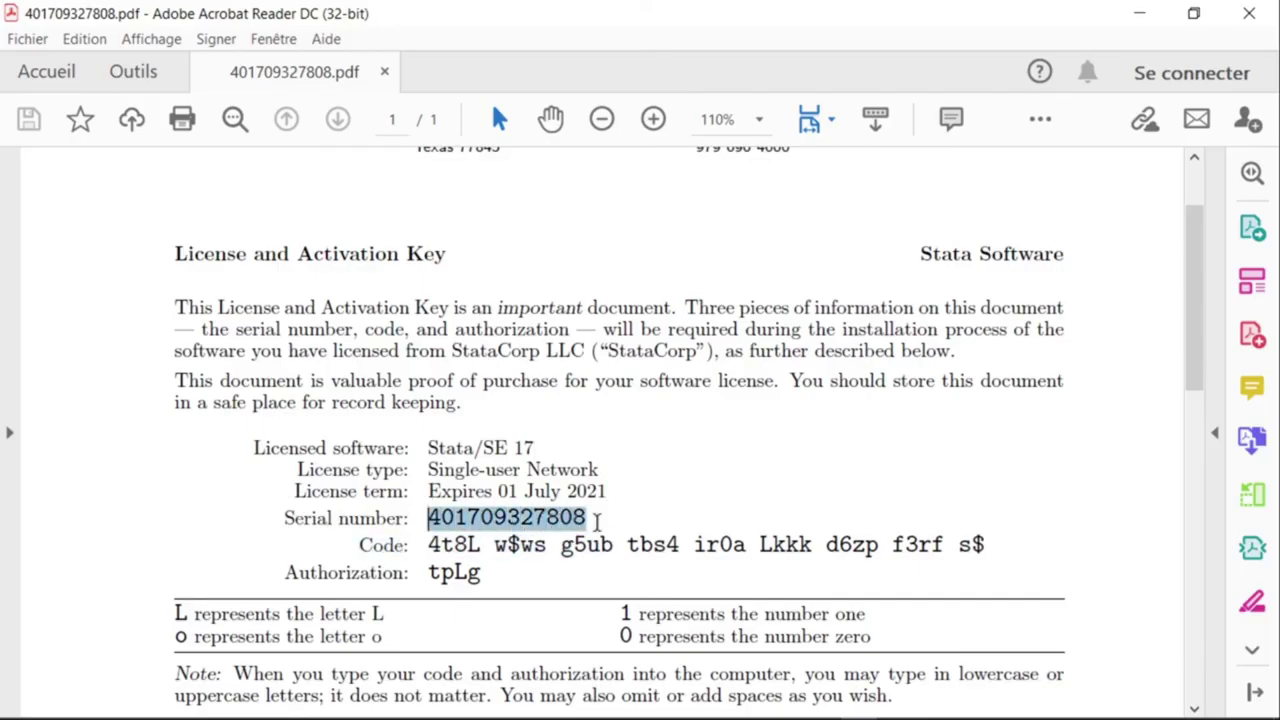
pyautogui.rightClick(556, 522)
pyautogui.click(608, 543)
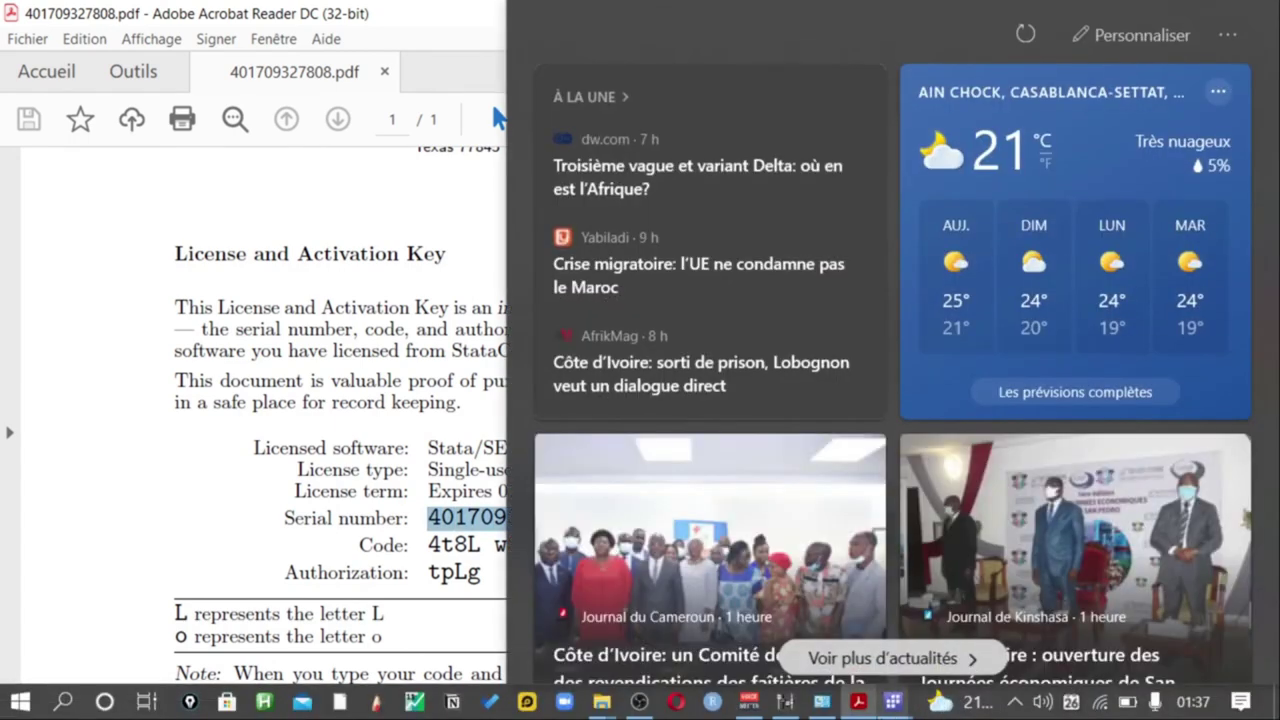
# Paste the copied serial number into the Initialize License dialog's Serial number field.
pyautogui.click(895, 702)
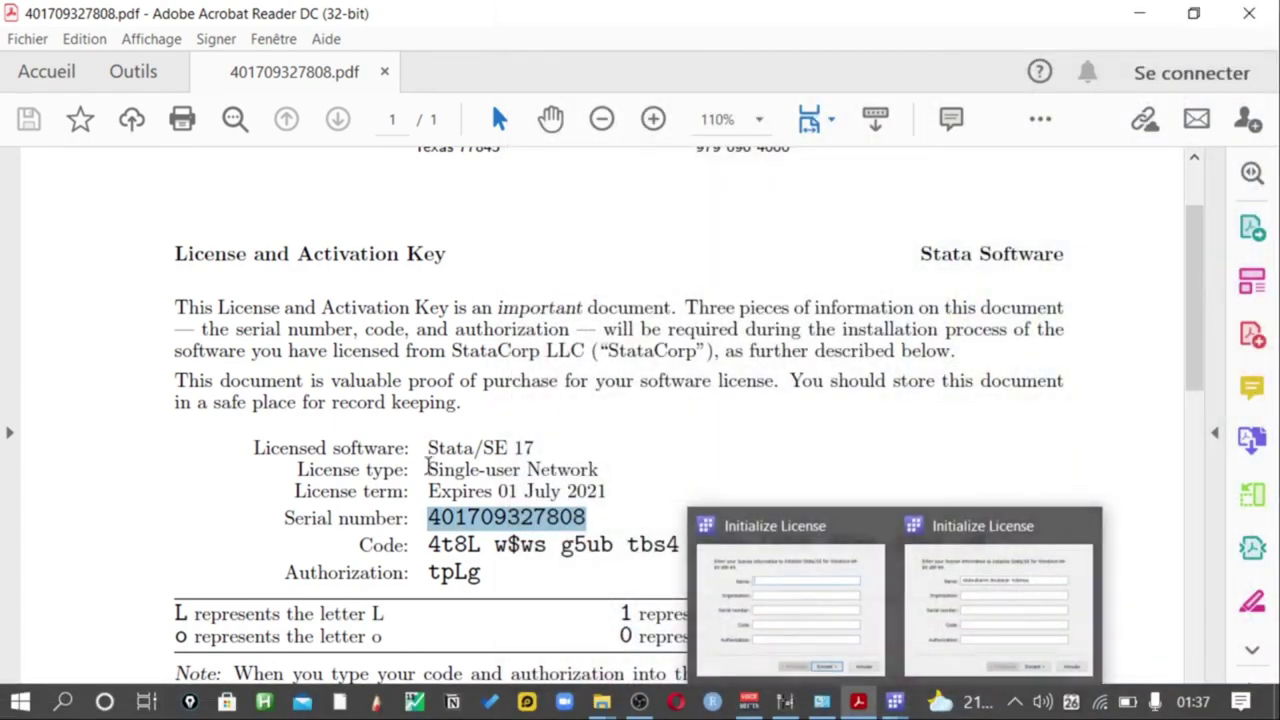
pyautogui.click(935, 613)
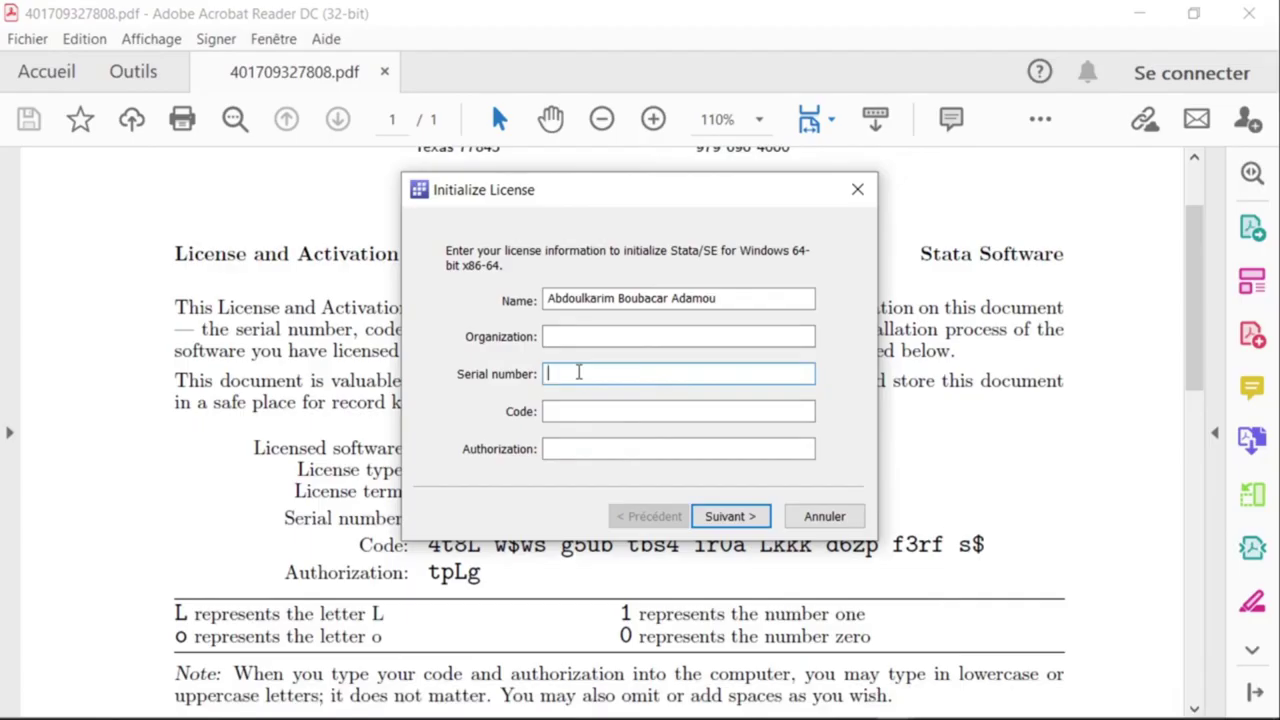
pyautogui.hotkey('ctrl', 'v')
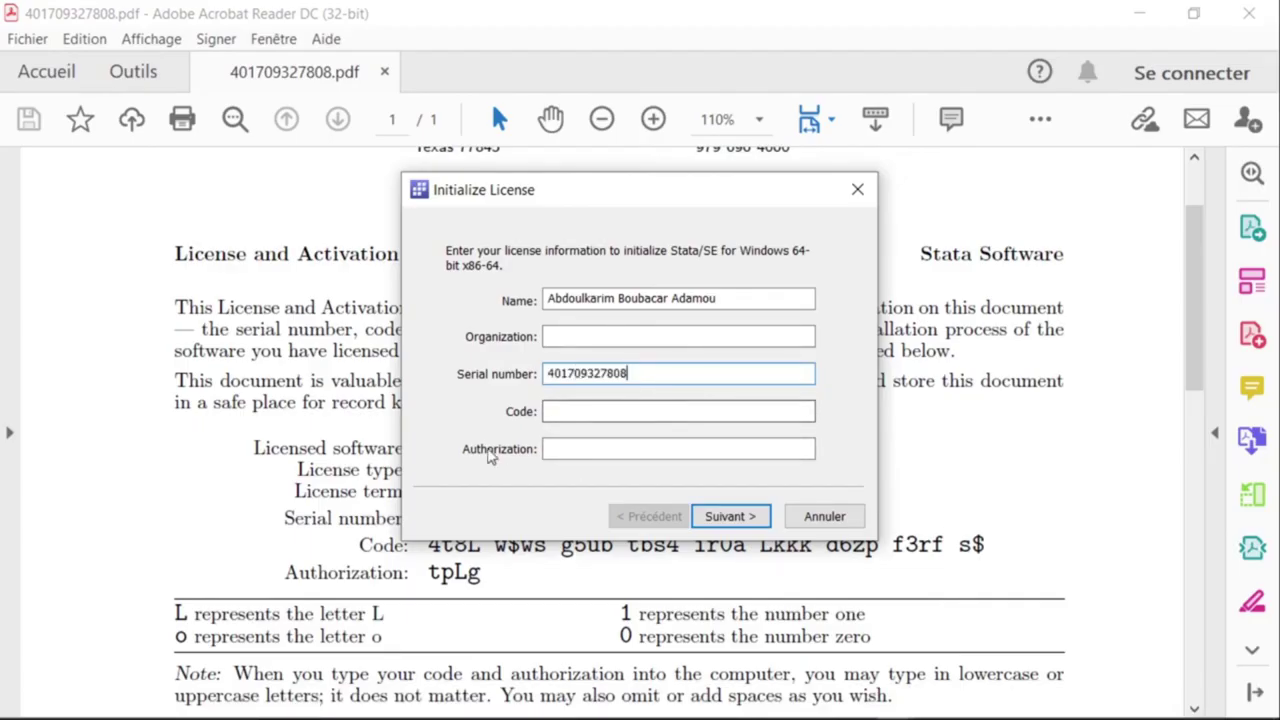
# Copy the activation code from the licence PDF and paste it into the Code field.
pyautogui.click(193, 484)
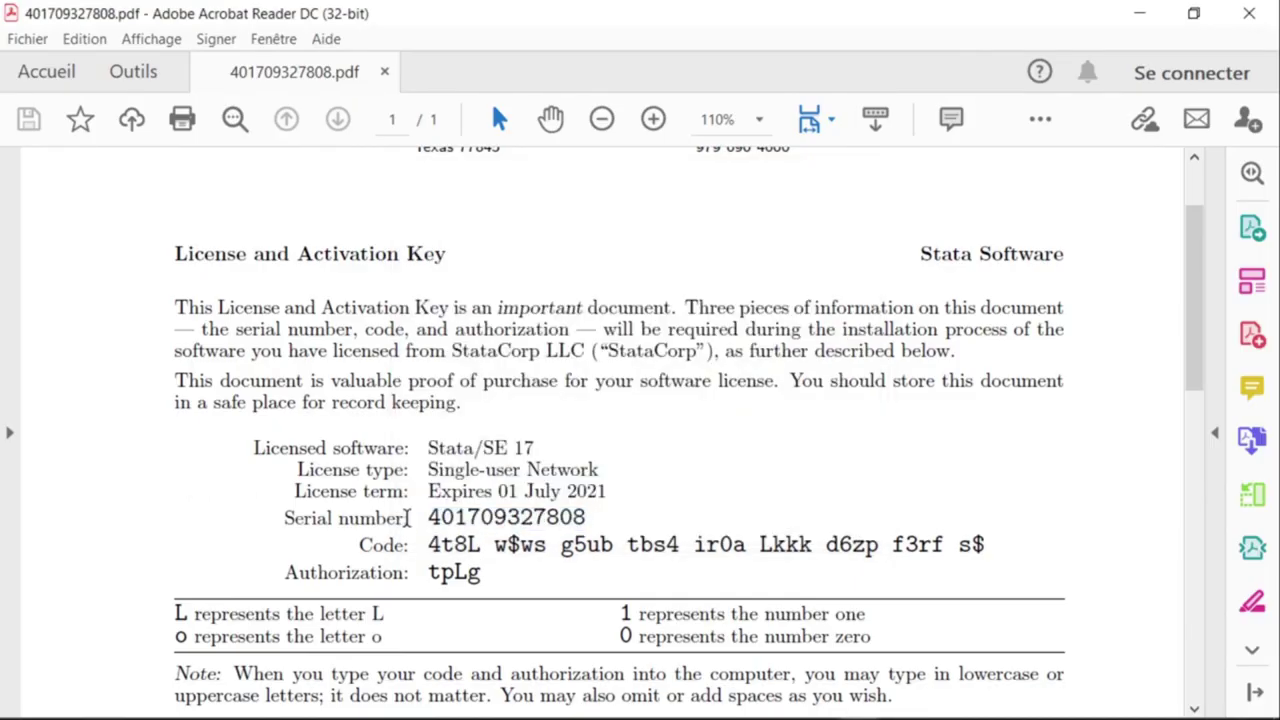
pyautogui.moveTo(427, 544); pyautogui.dragTo(988, 544)
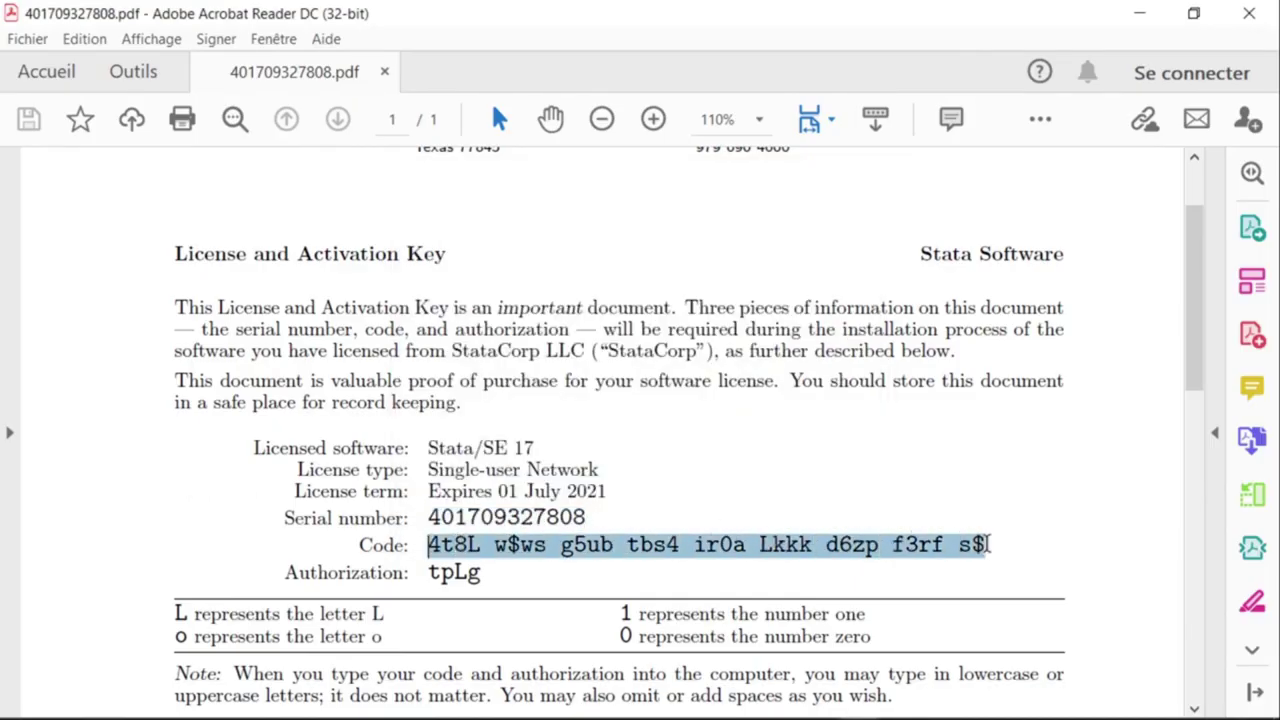
pyautogui.rightClick(908, 549)
pyautogui.click(918, 380)
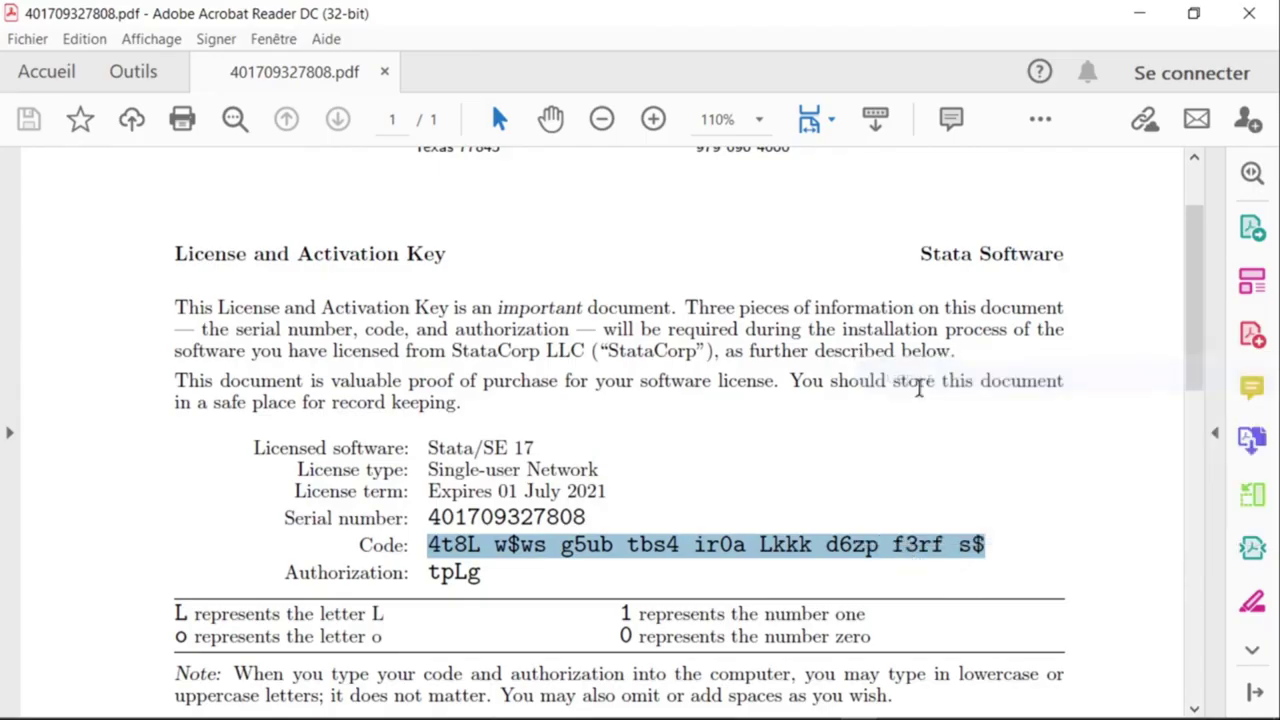
pyautogui.moveTo(893, 701)
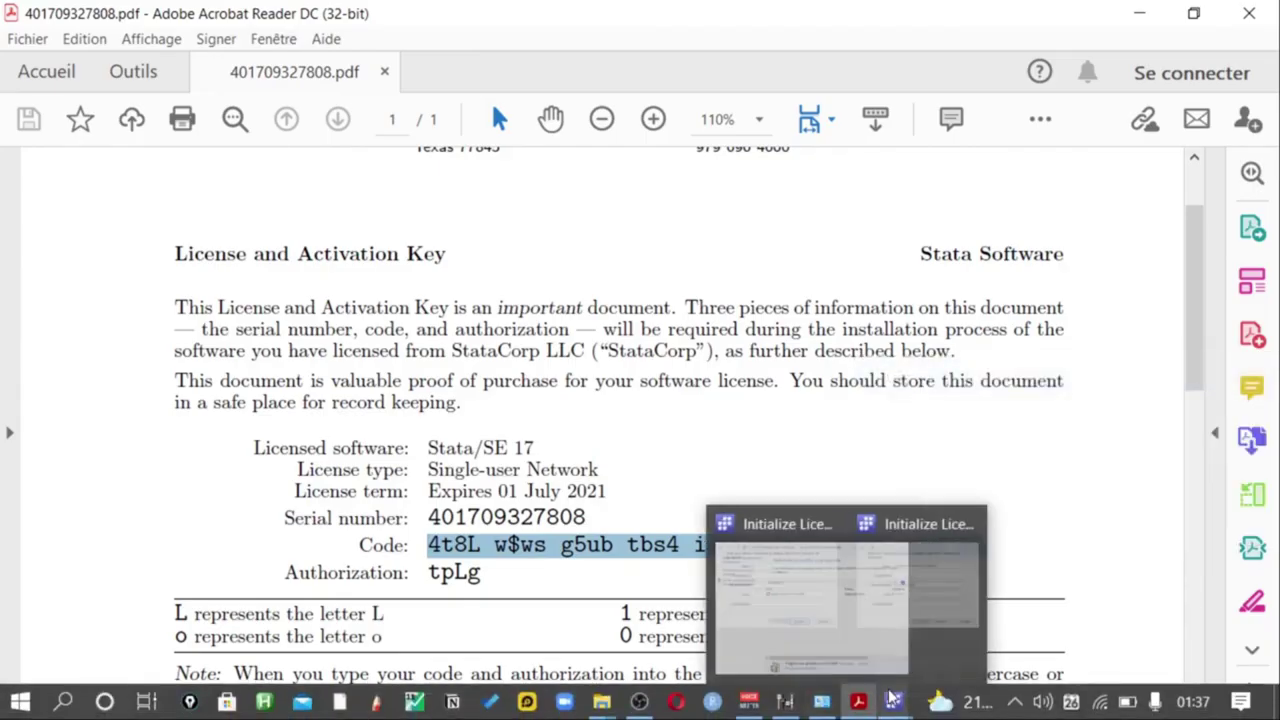
pyautogui.click(947, 597)
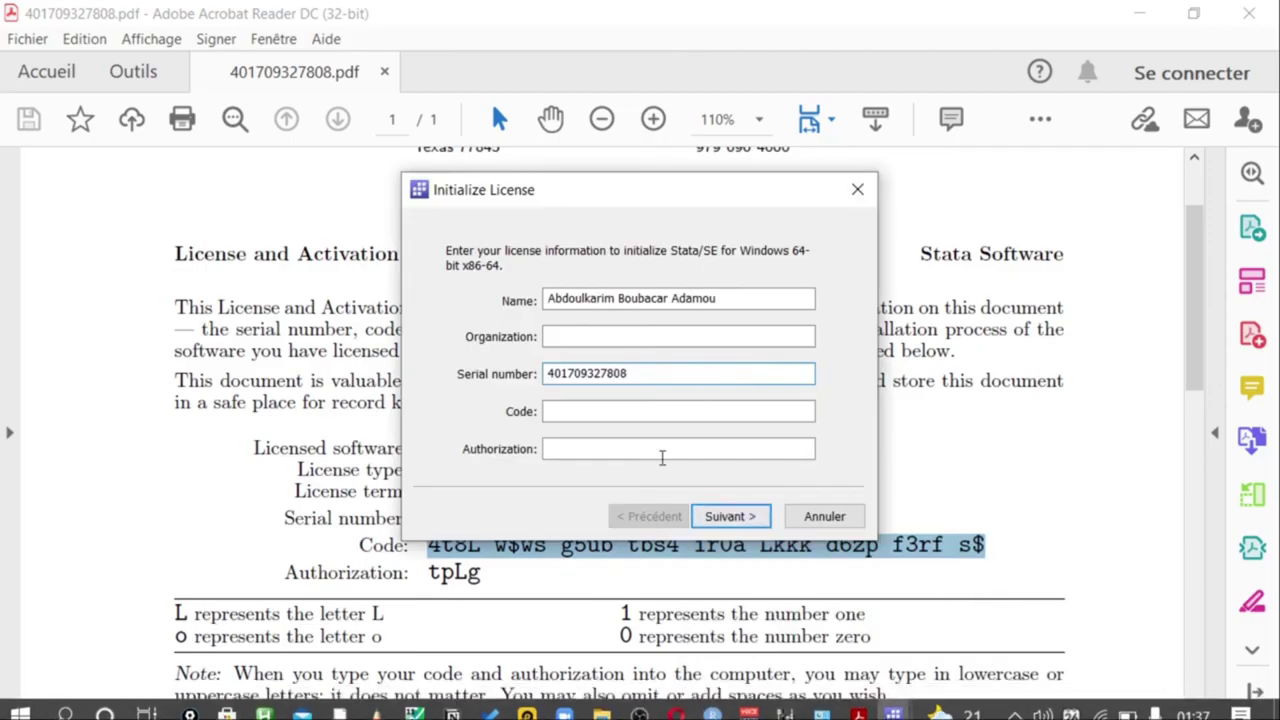
pyautogui.click(623, 410)
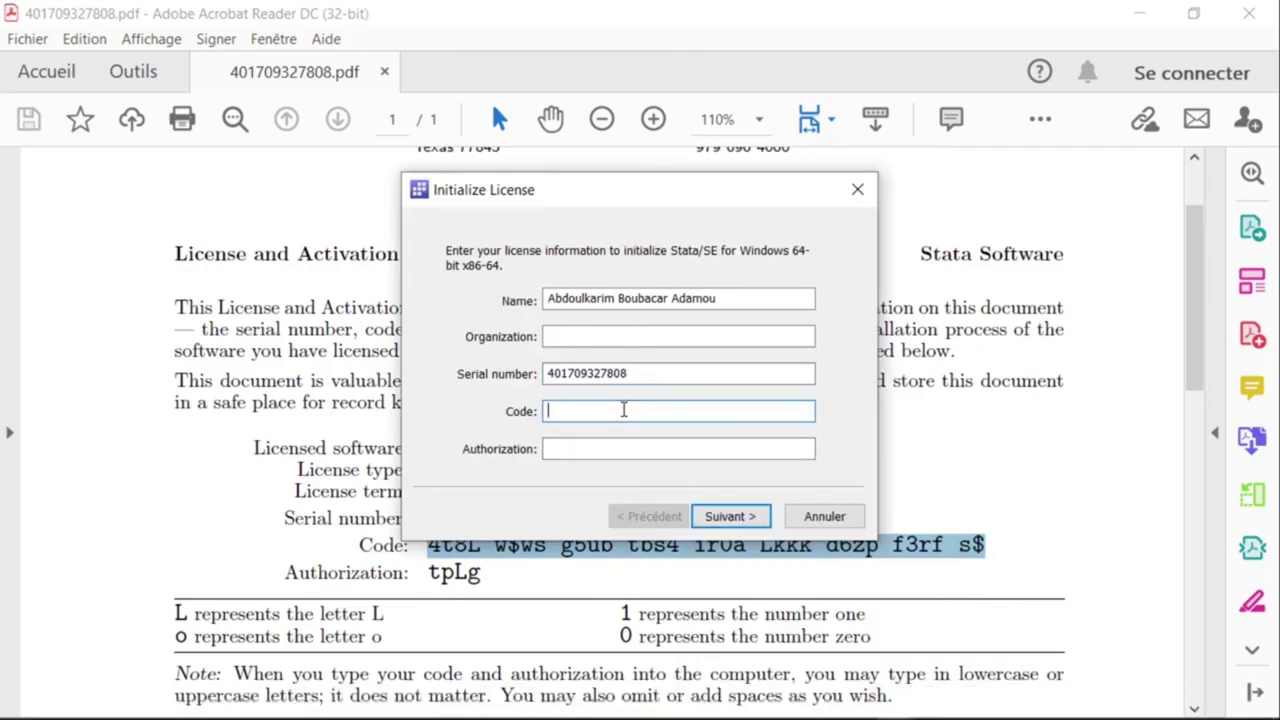
pyautogui.hotkey('ctrl', 'v')
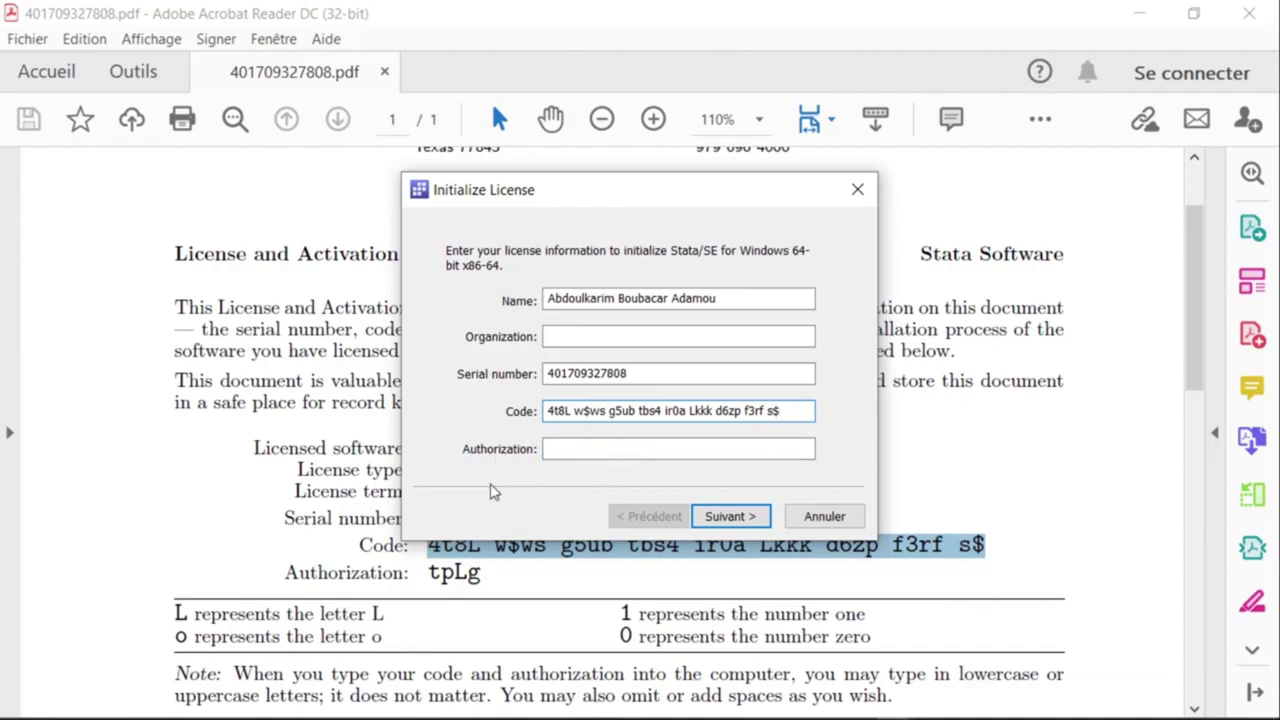
# Copy the authorization value from the PDF and go to the Authorization field.
pyautogui.click(437, 580)
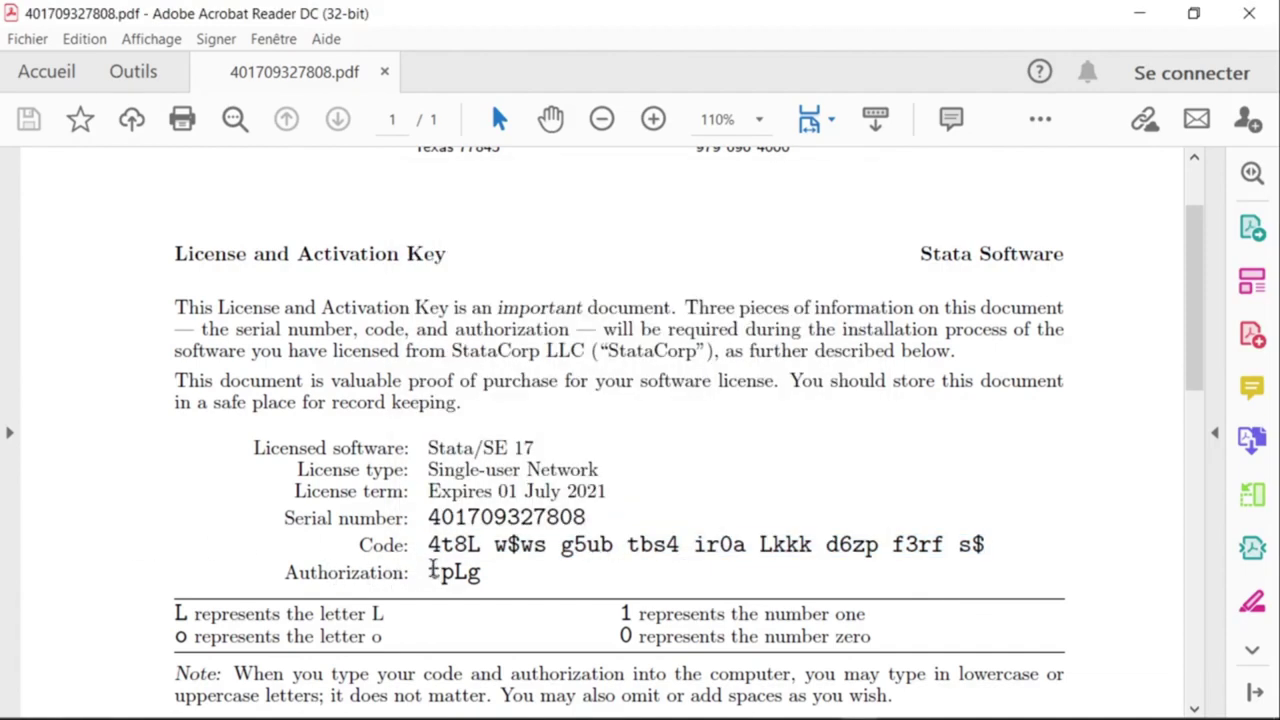
pyautogui.moveTo(432, 566); pyautogui.dragTo(486, 590)
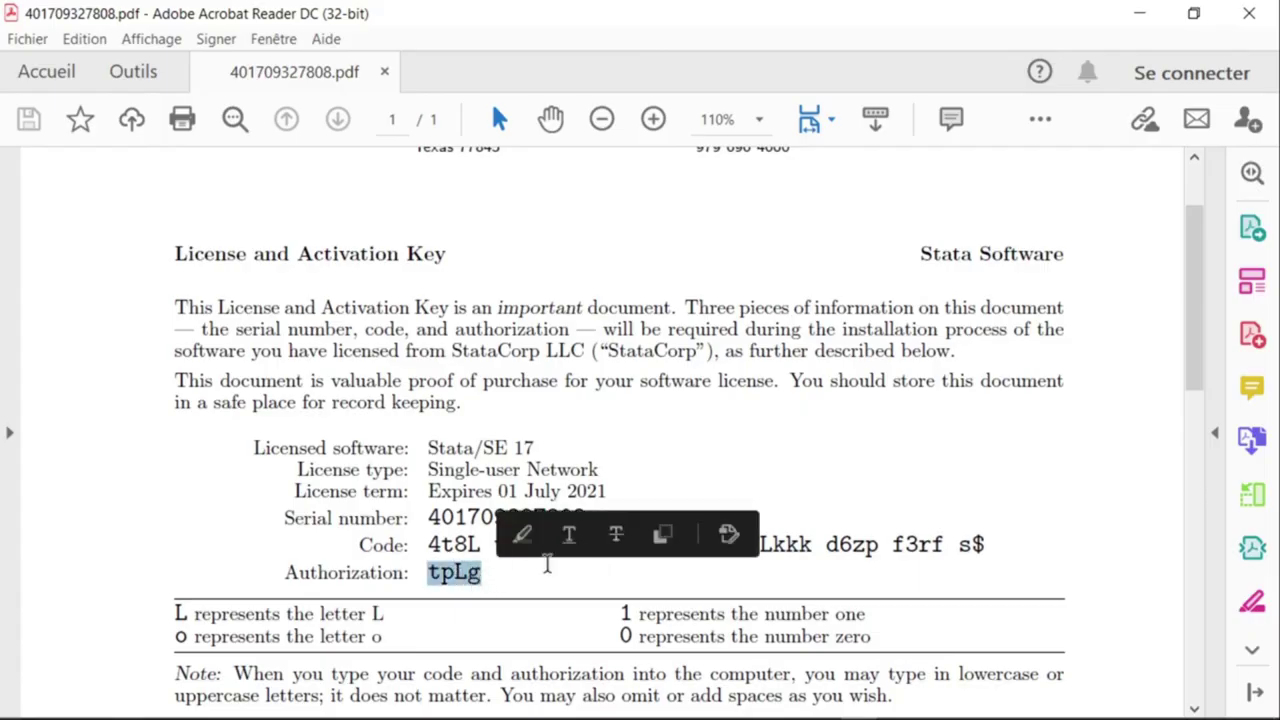
pyautogui.rightClick(463, 575)
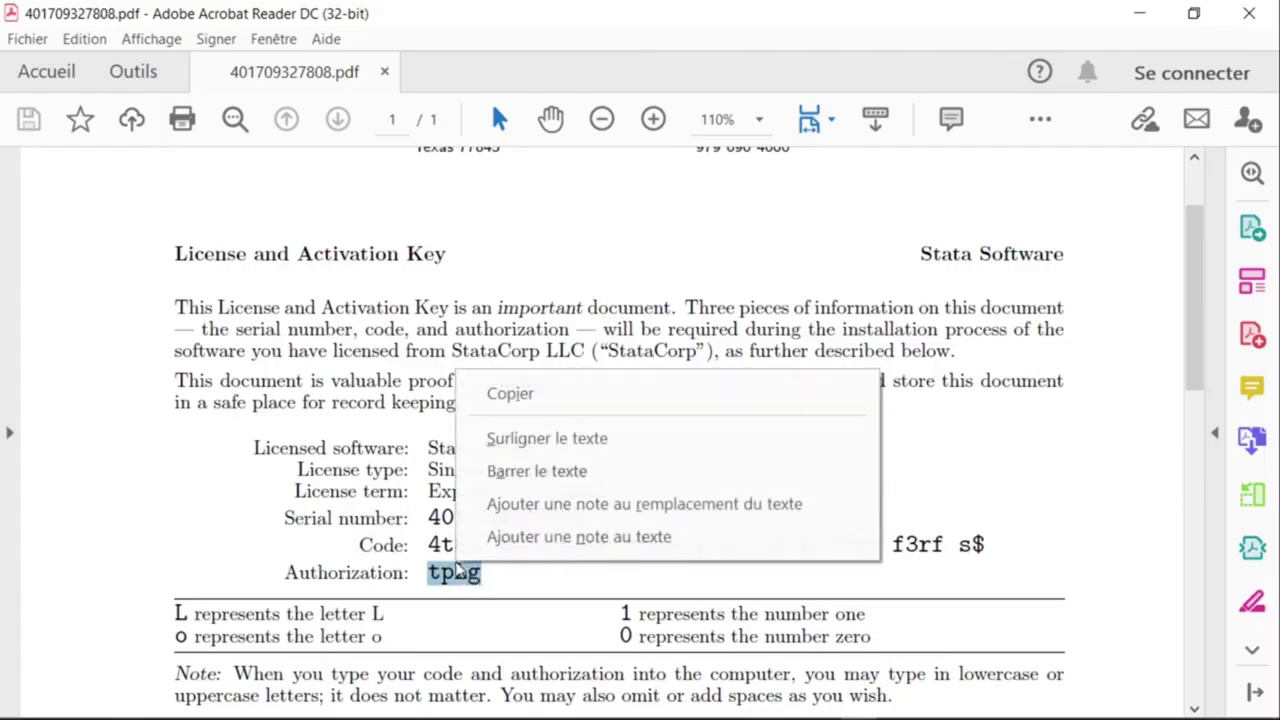
pyautogui.click(500, 397)
pyautogui.moveTo(895, 702)
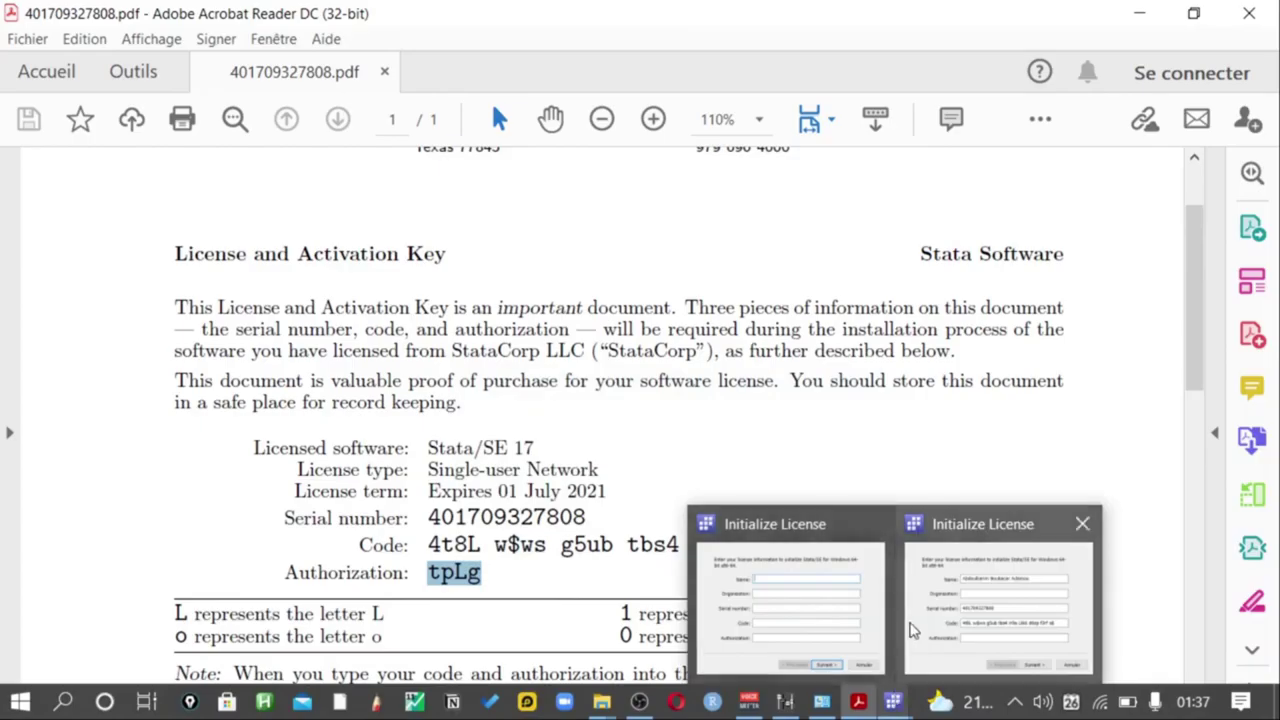
pyautogui.click(937, 619)
pyautogui.click(656, 450)
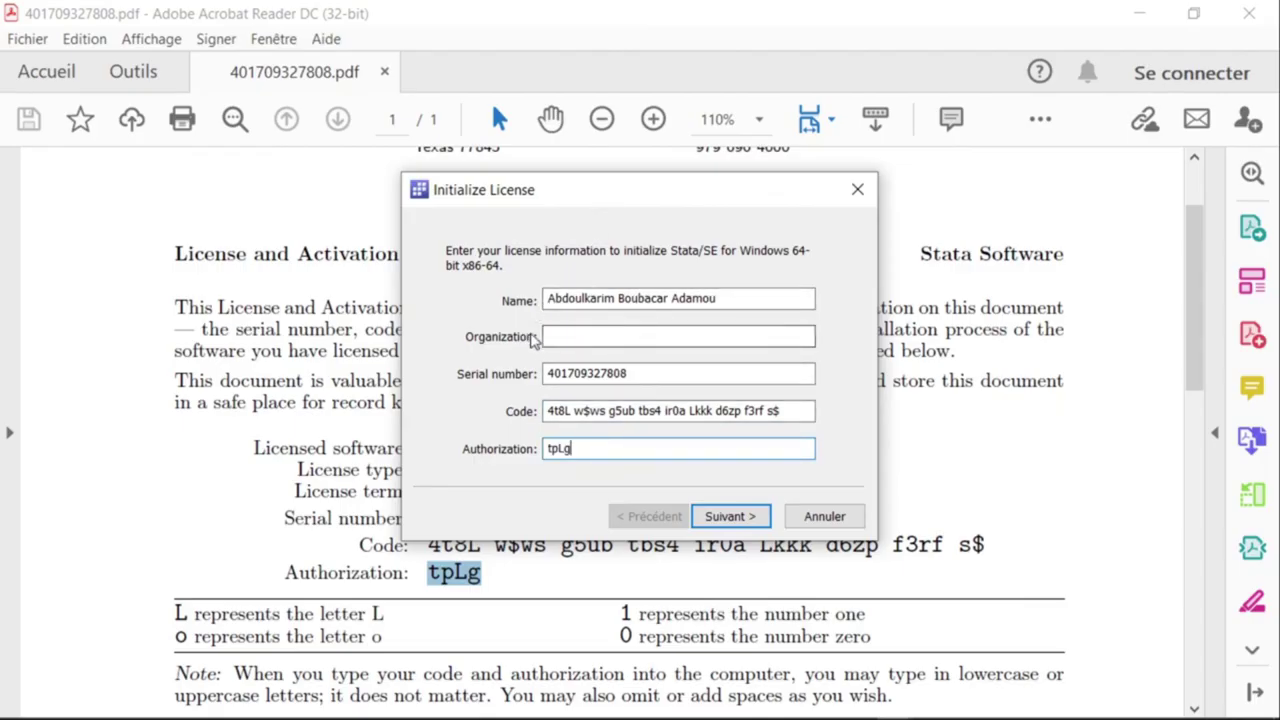
# Submit the licence with Suivant, finish registration with Terminer, and dismiss the update check.
pyautogui.click(723, 523)
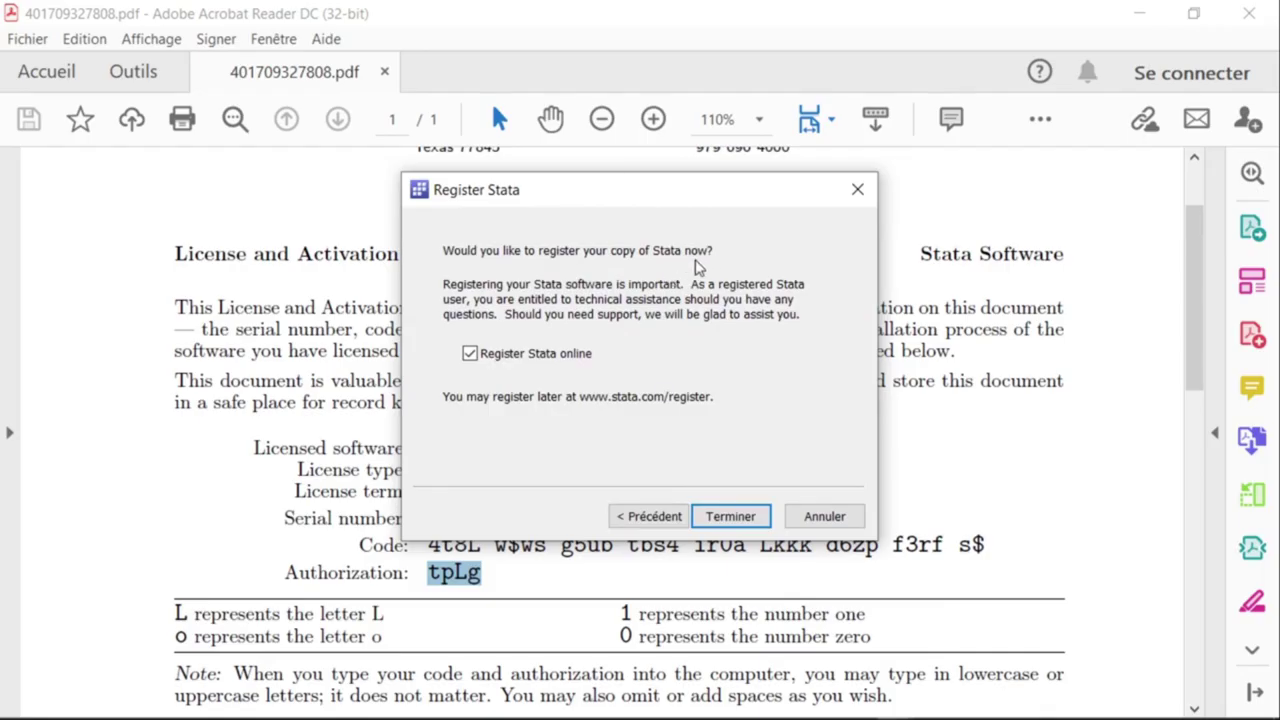
pyautogui.click(731, 517)
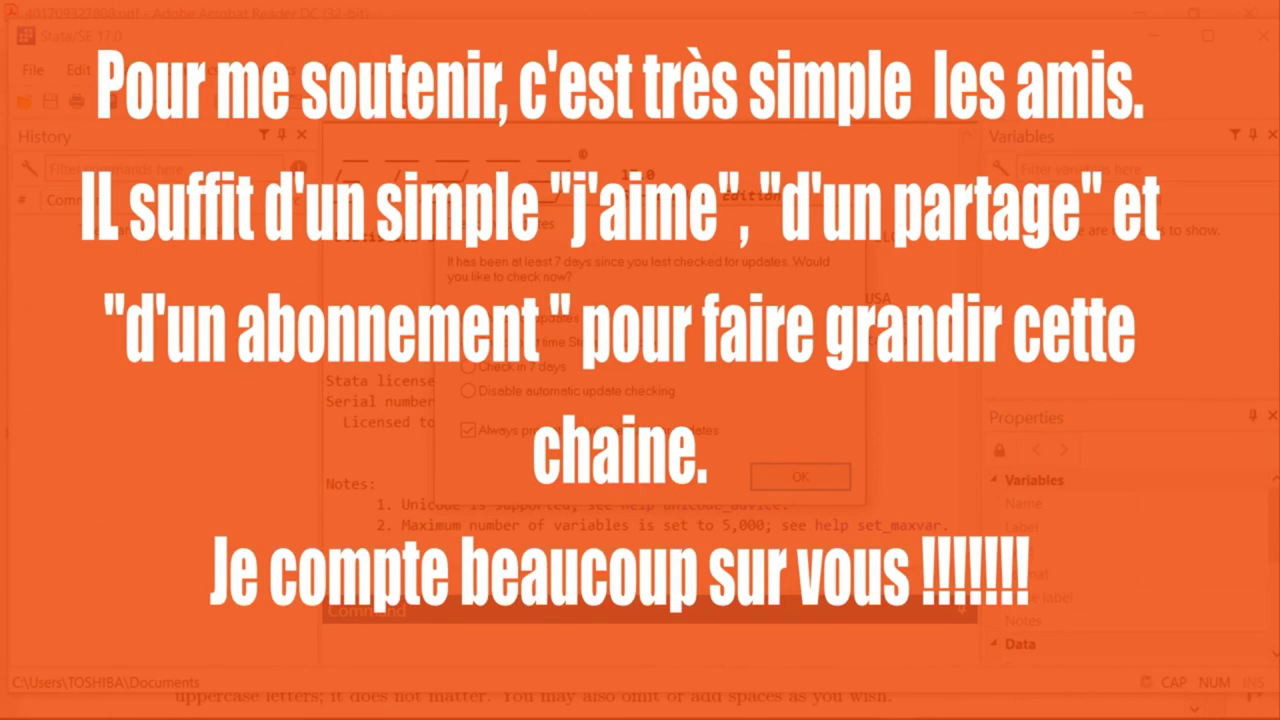
pyautogui.press('Return')
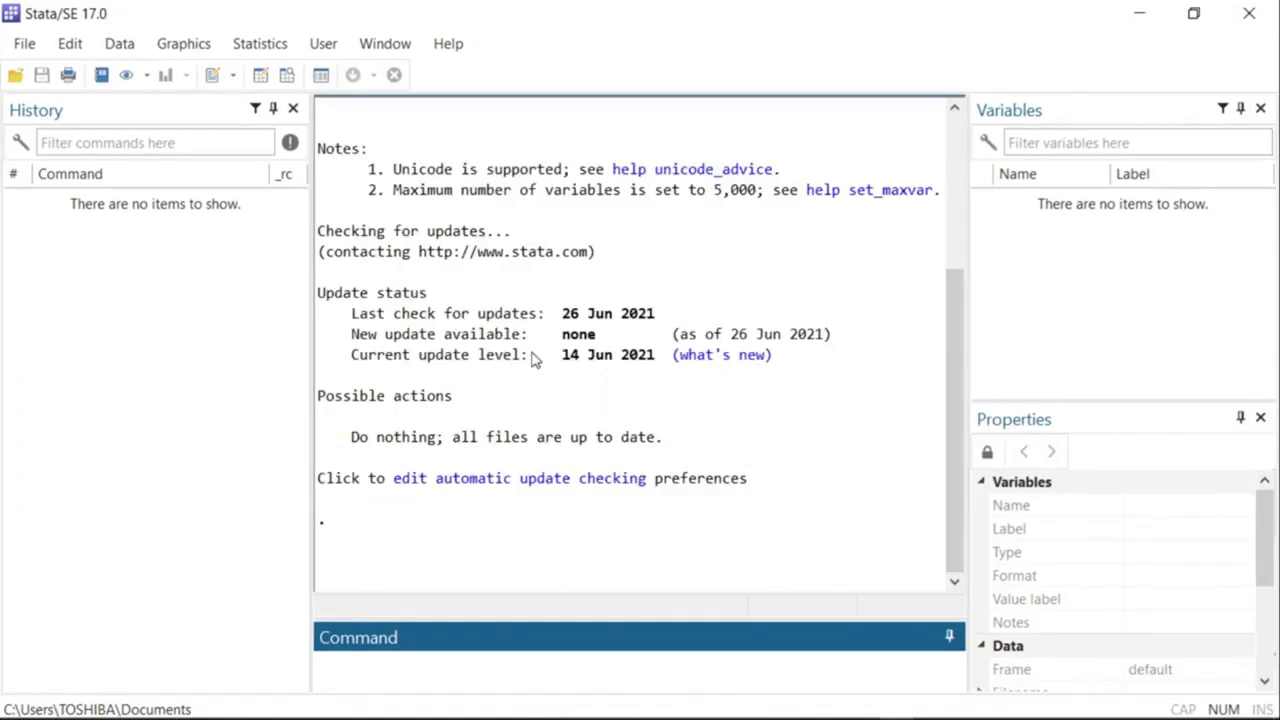